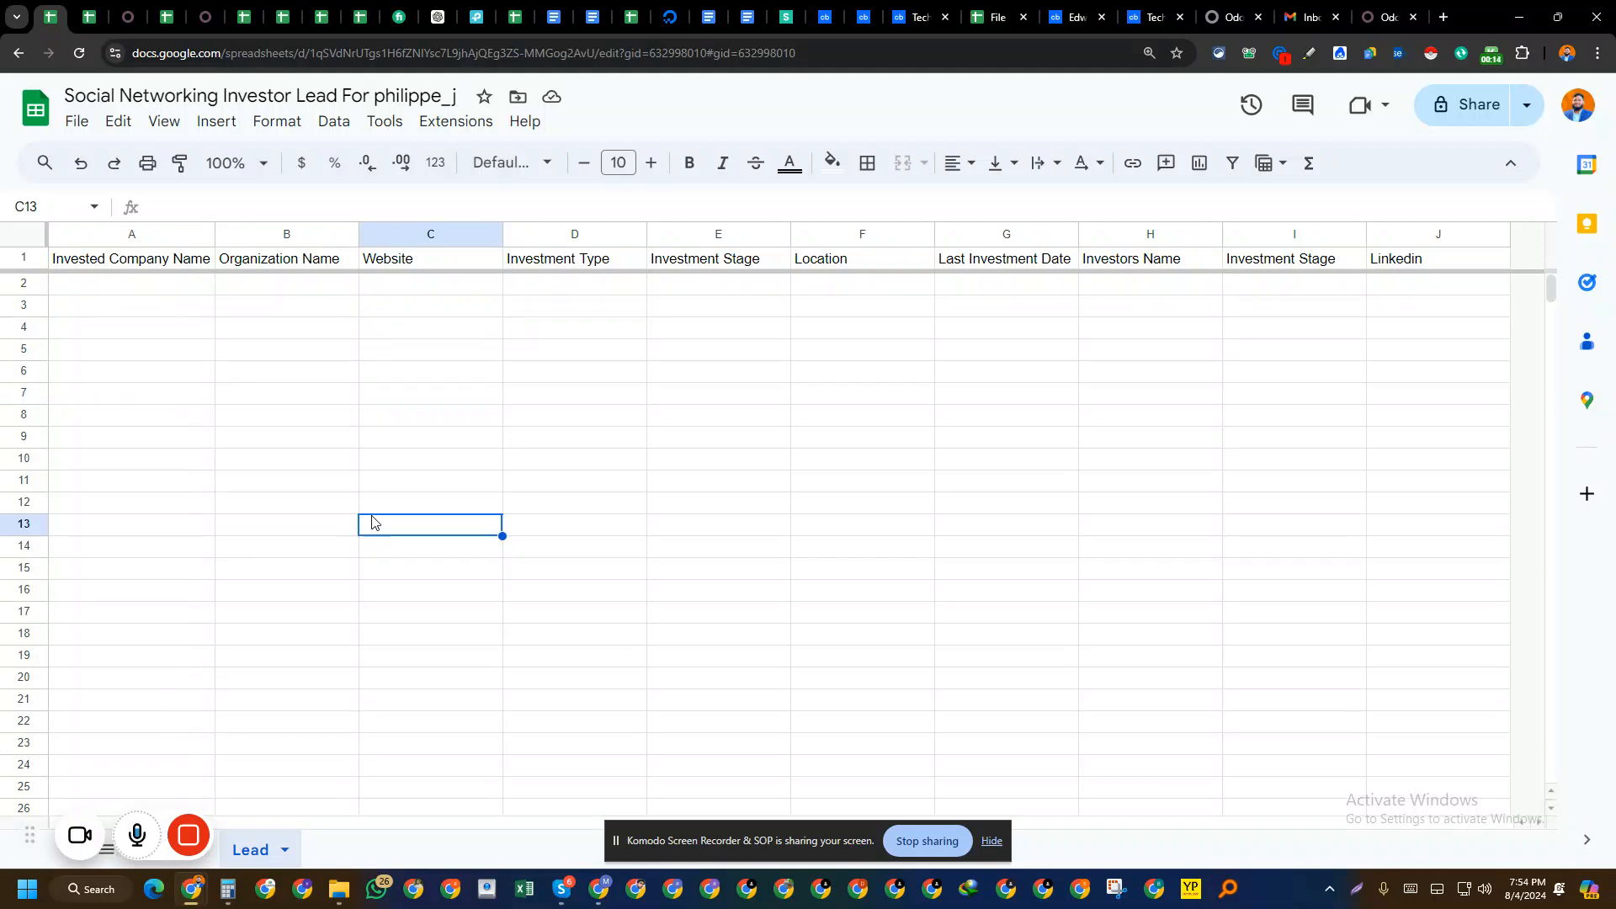
click(159, 237)
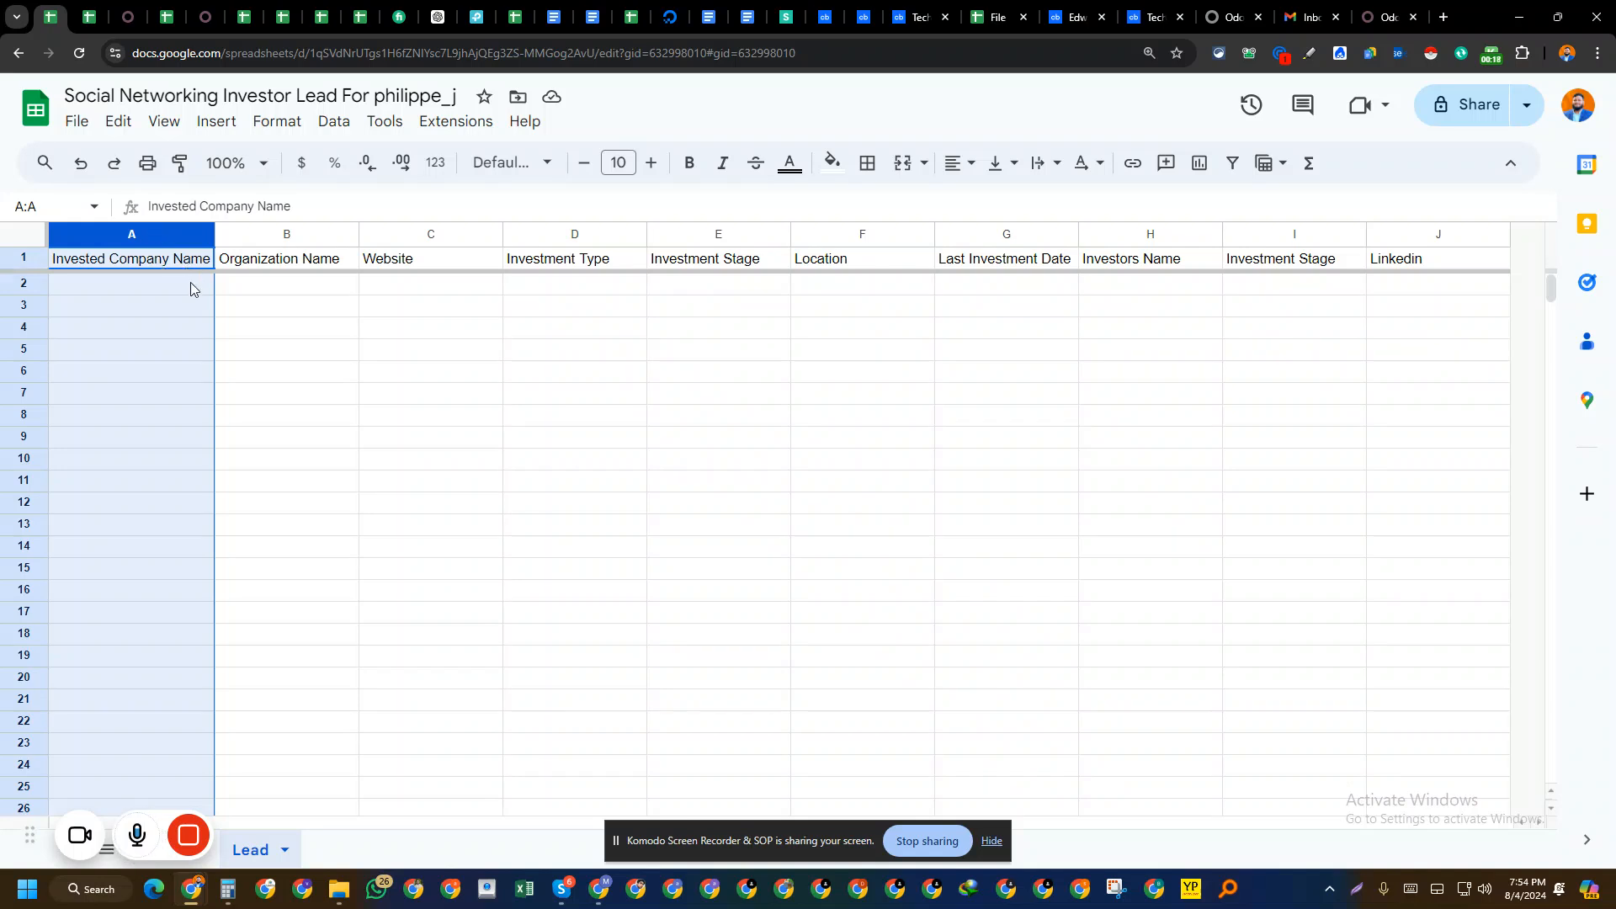
right_click(313, 398)
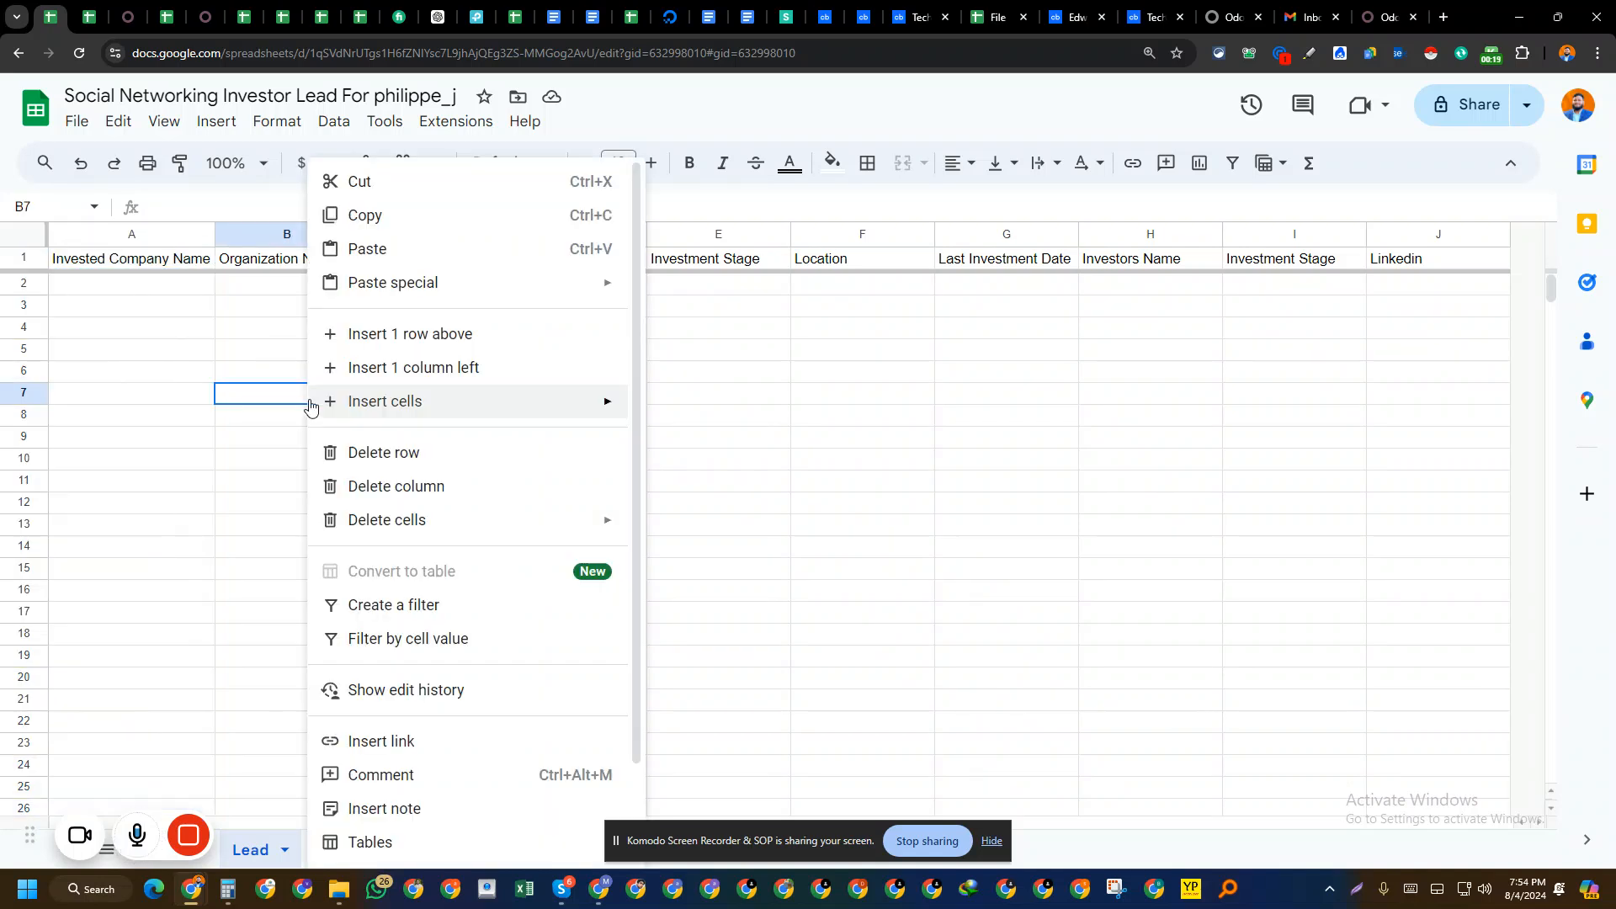
click(146, 315)
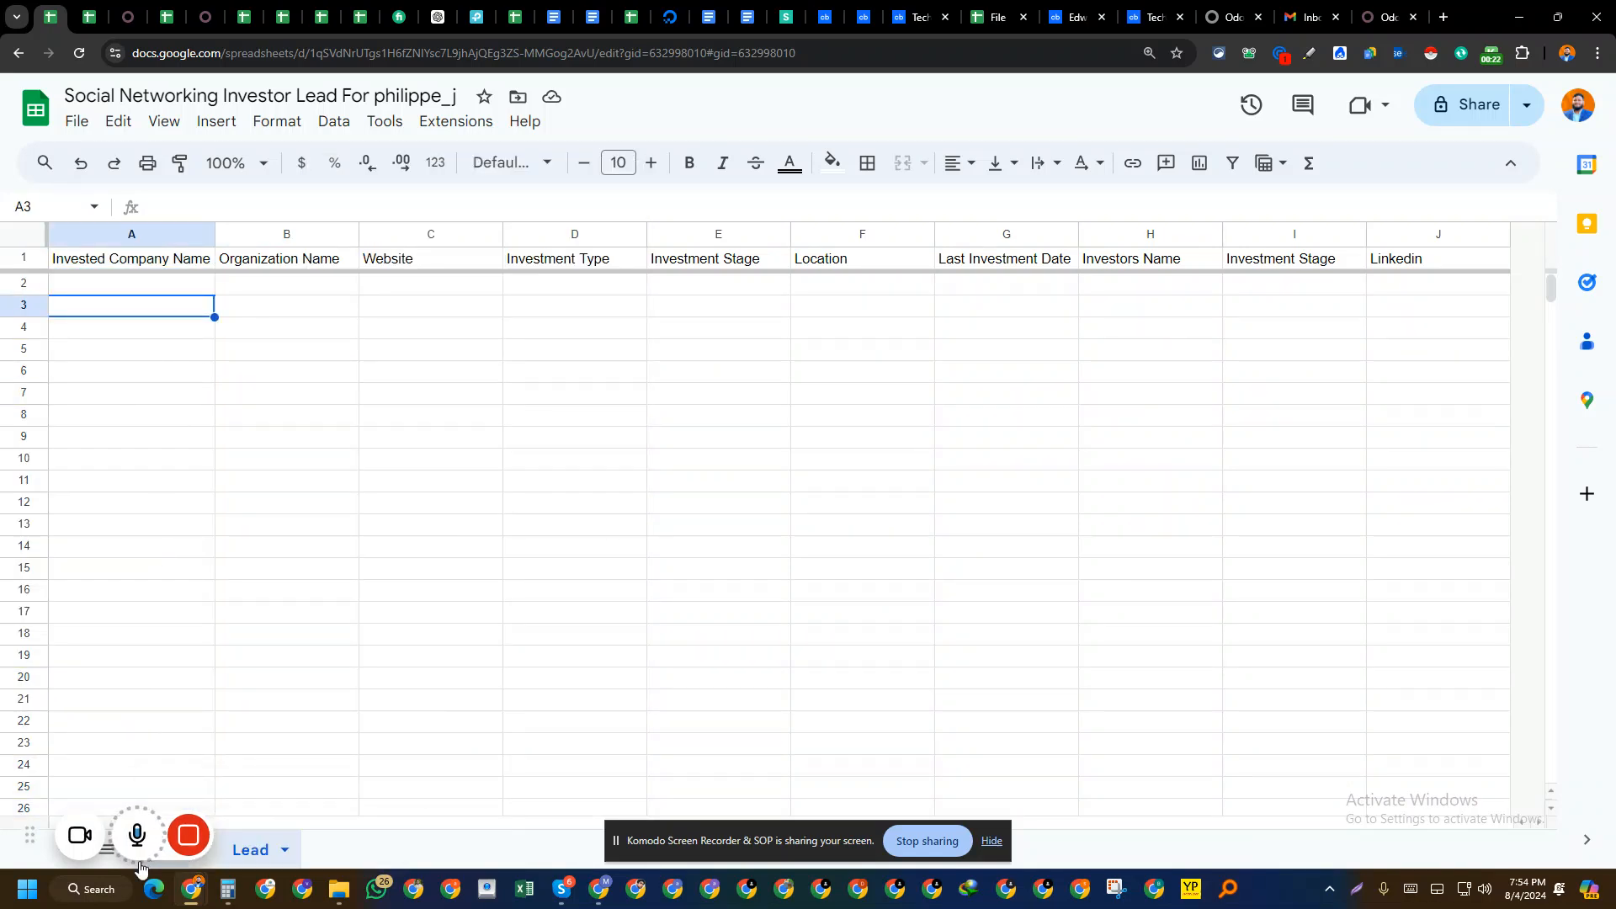
- Open the source data sheet with the organizations and their Top 5 Investors and go to its first rows
mouse_move(155, 863)
click(160, 864)
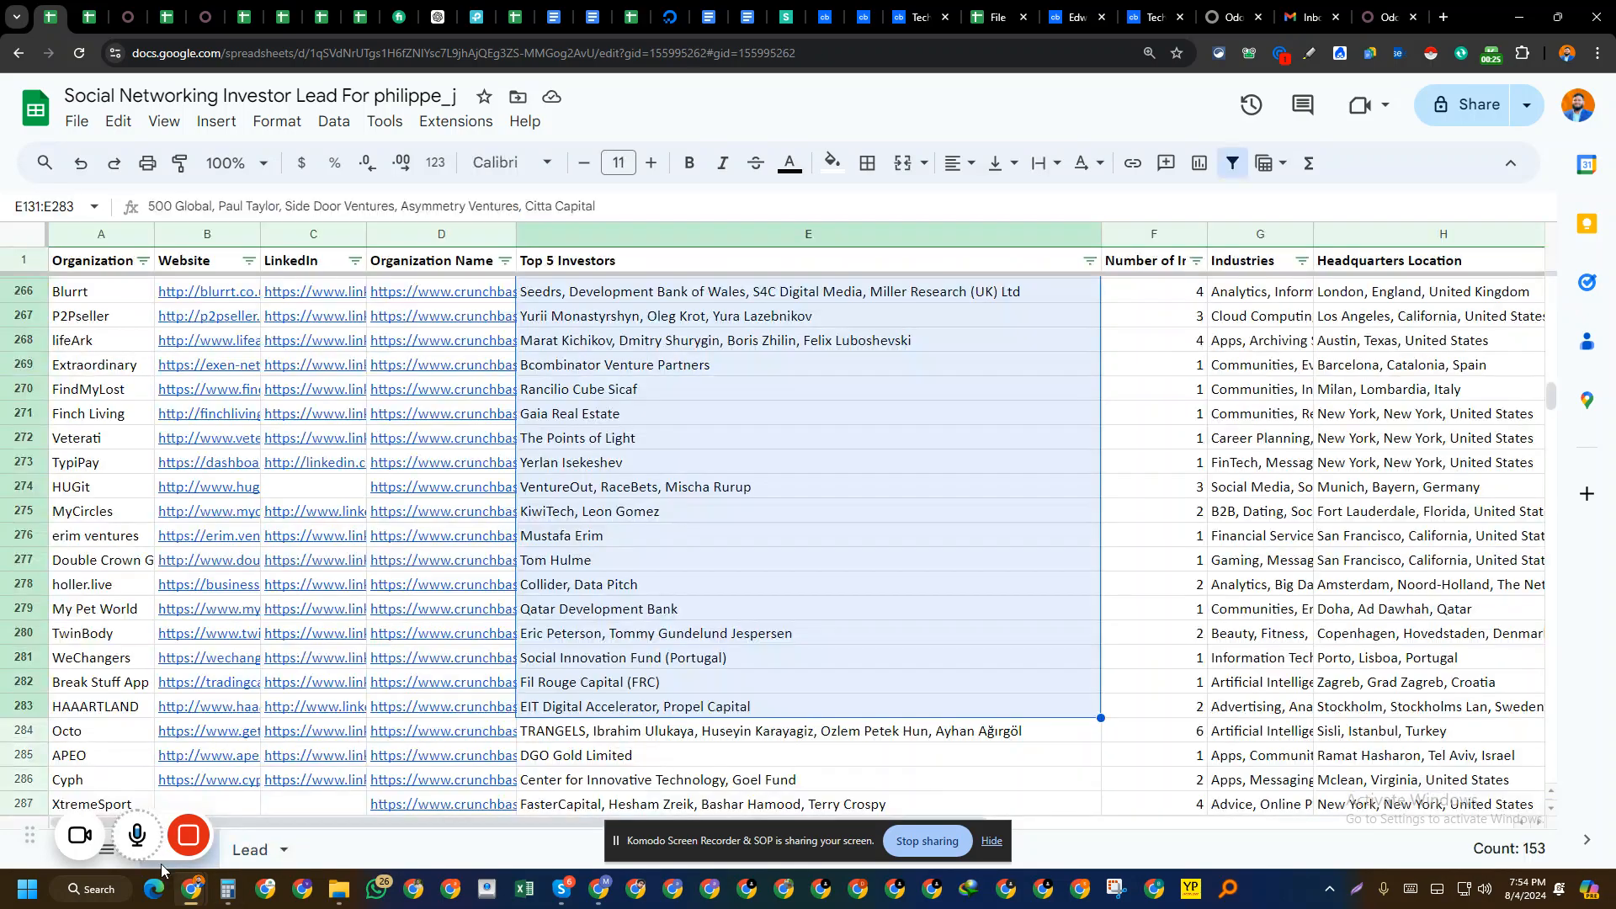
click(171, 462)
scroll(768, 341, up, 7)
click(768, 341)
scroll(768, 341, up, 15)
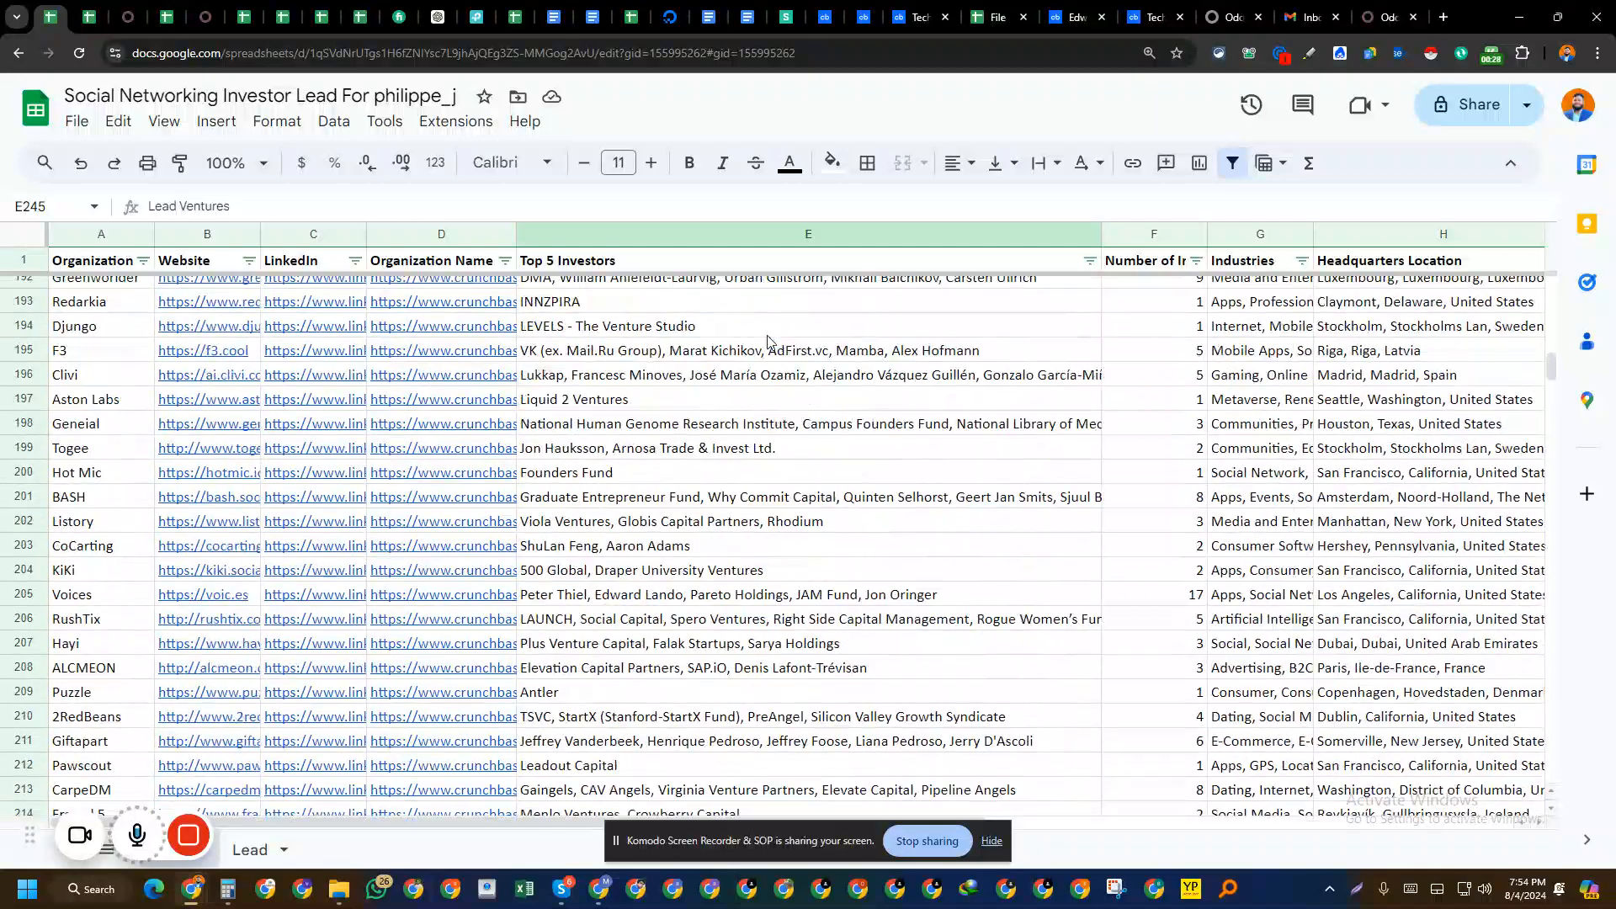
scroll(768, 341, up, 20)
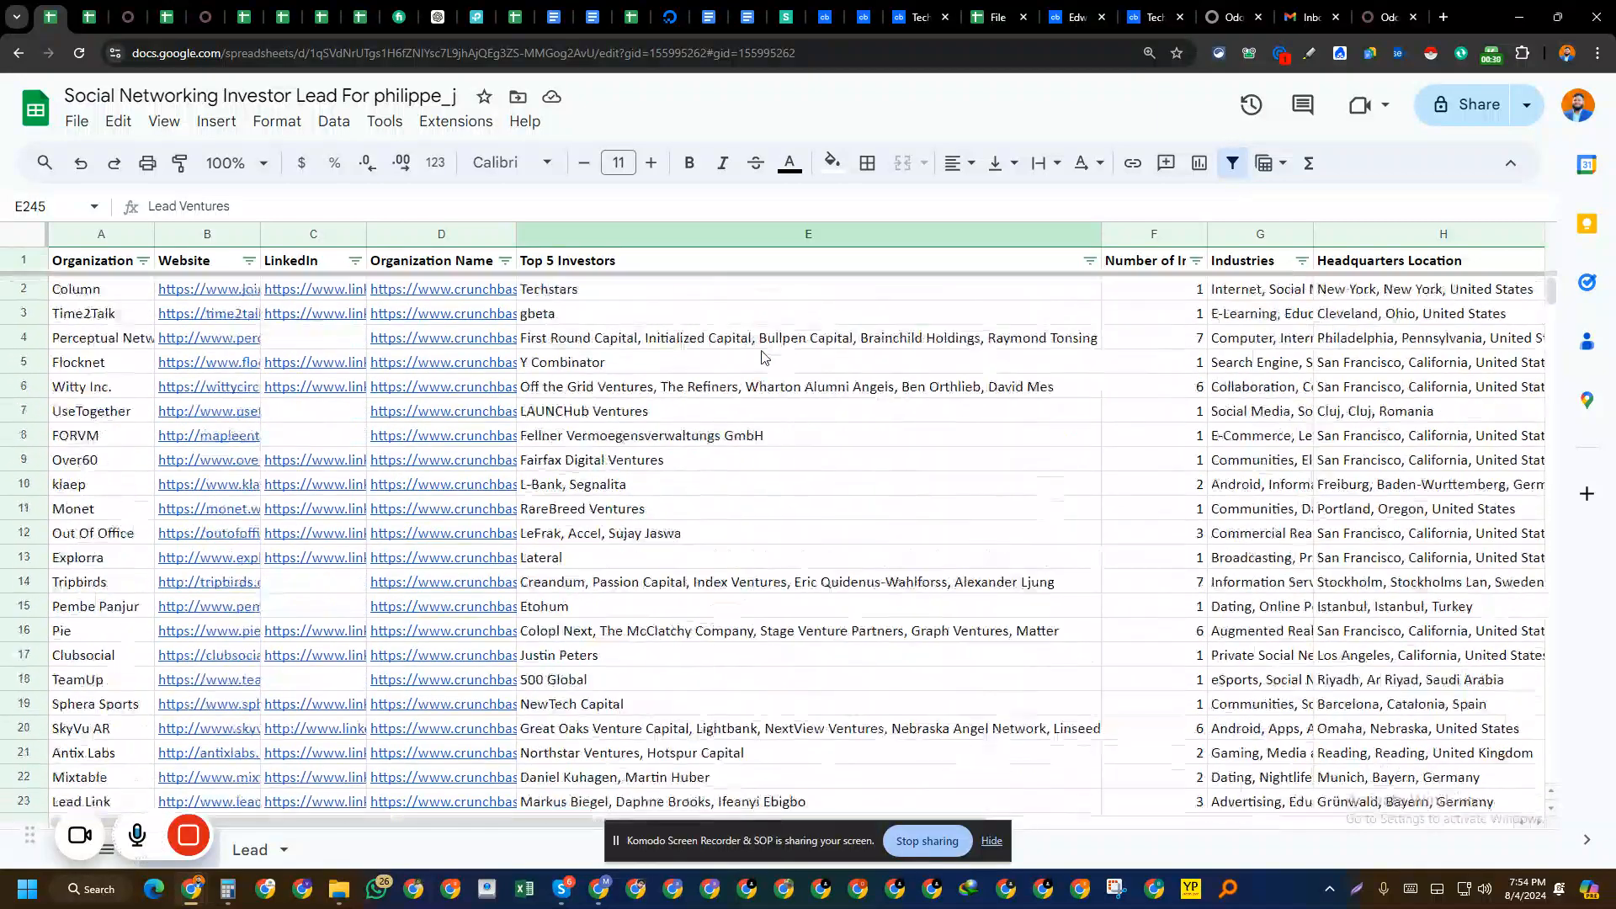
- Preview the Crunchbase link of the company Column in D2 and select the Top 5 Investors entries in E1:E19
click(429, 296)
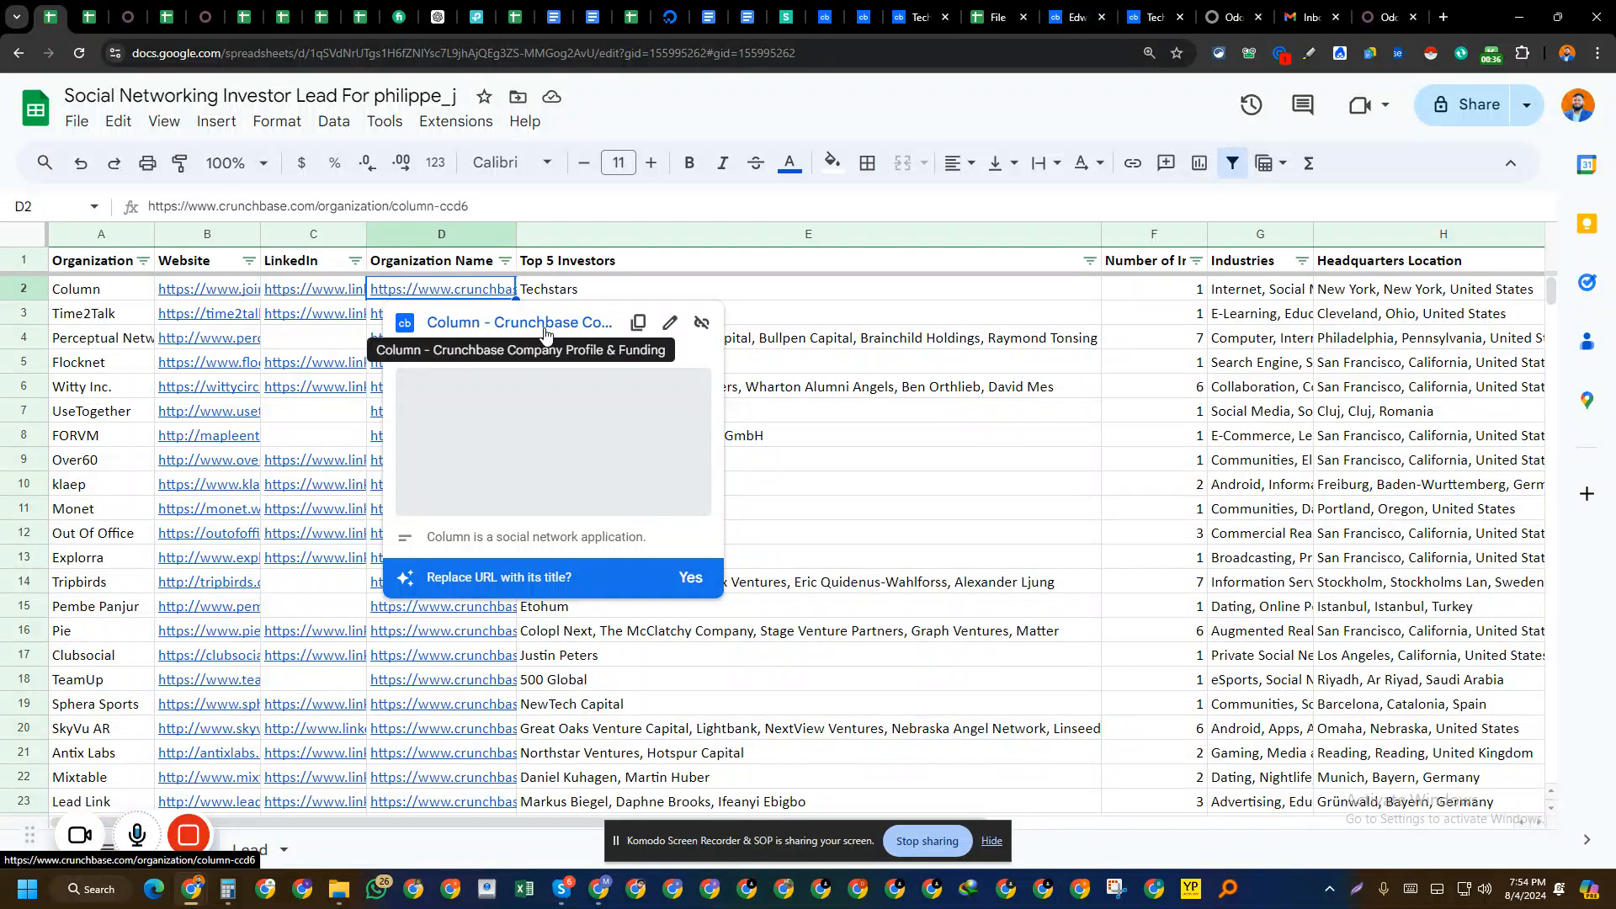
click(826, 309)
click(607, 261)
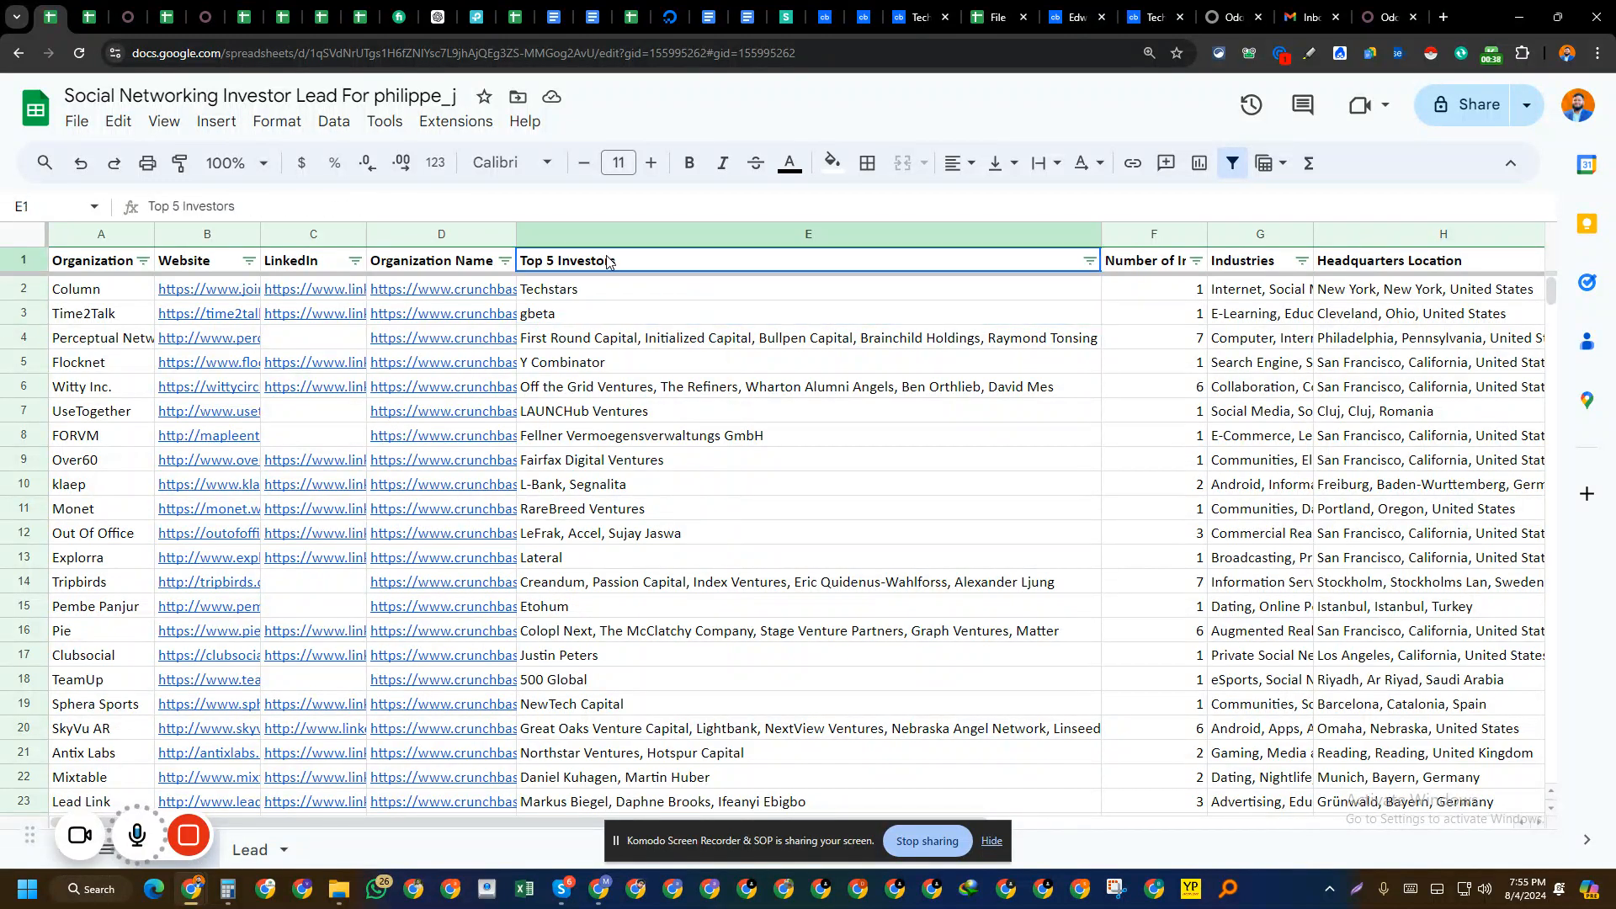
drag(608, 261, 631, 719)
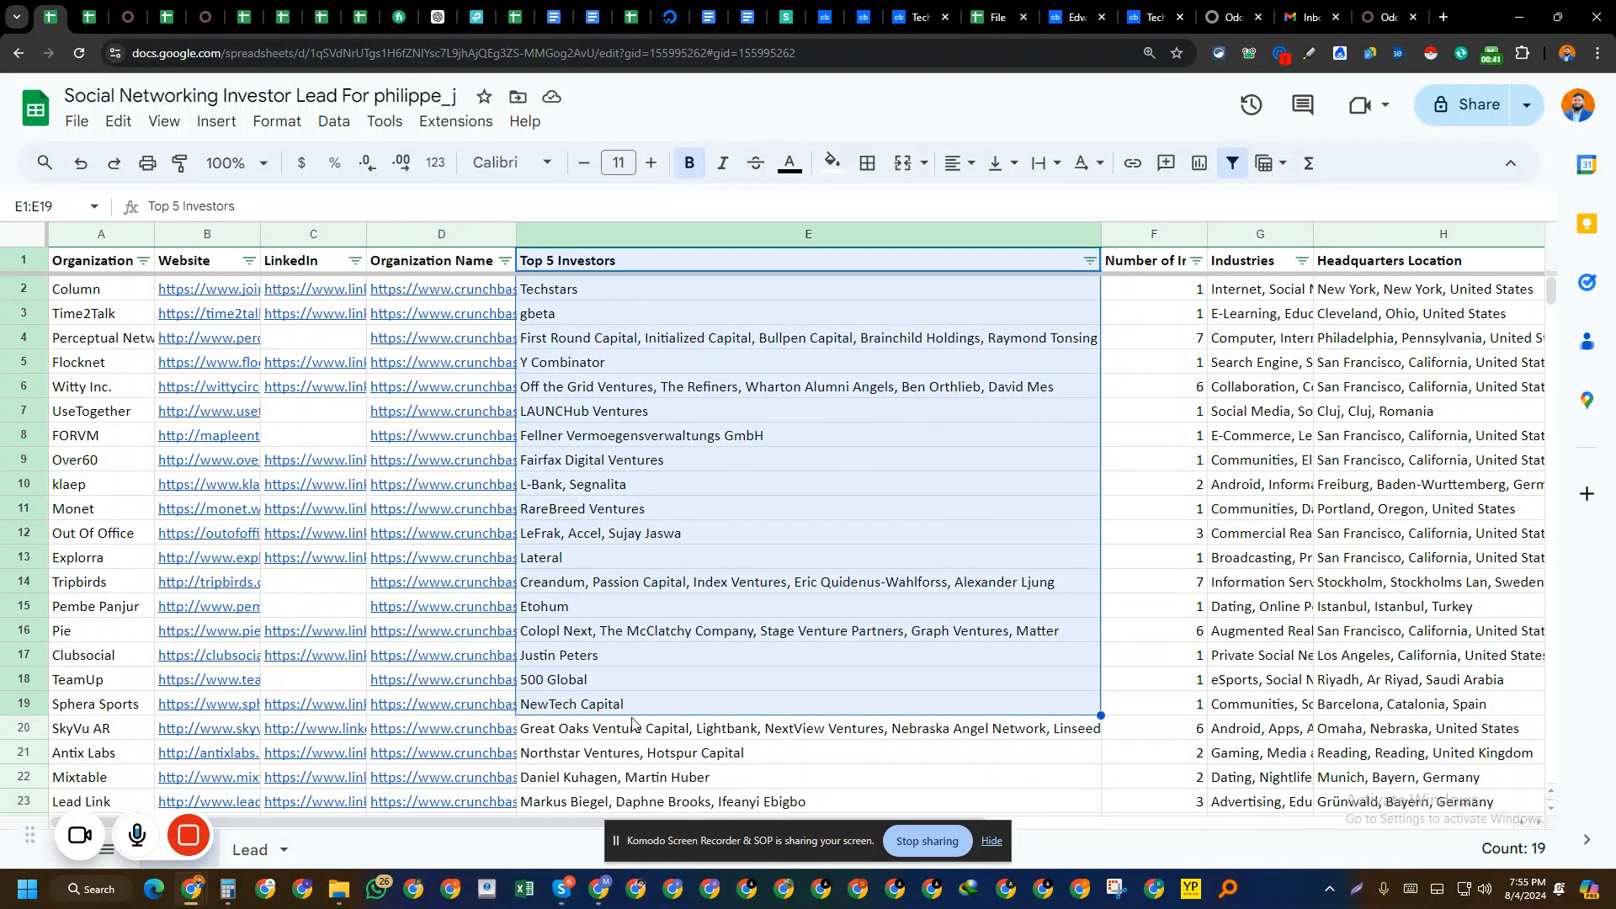
- Open Column's Crunchbase profile from the link in D2 and go to its investors list
click(462, 298)
click(523, 323)
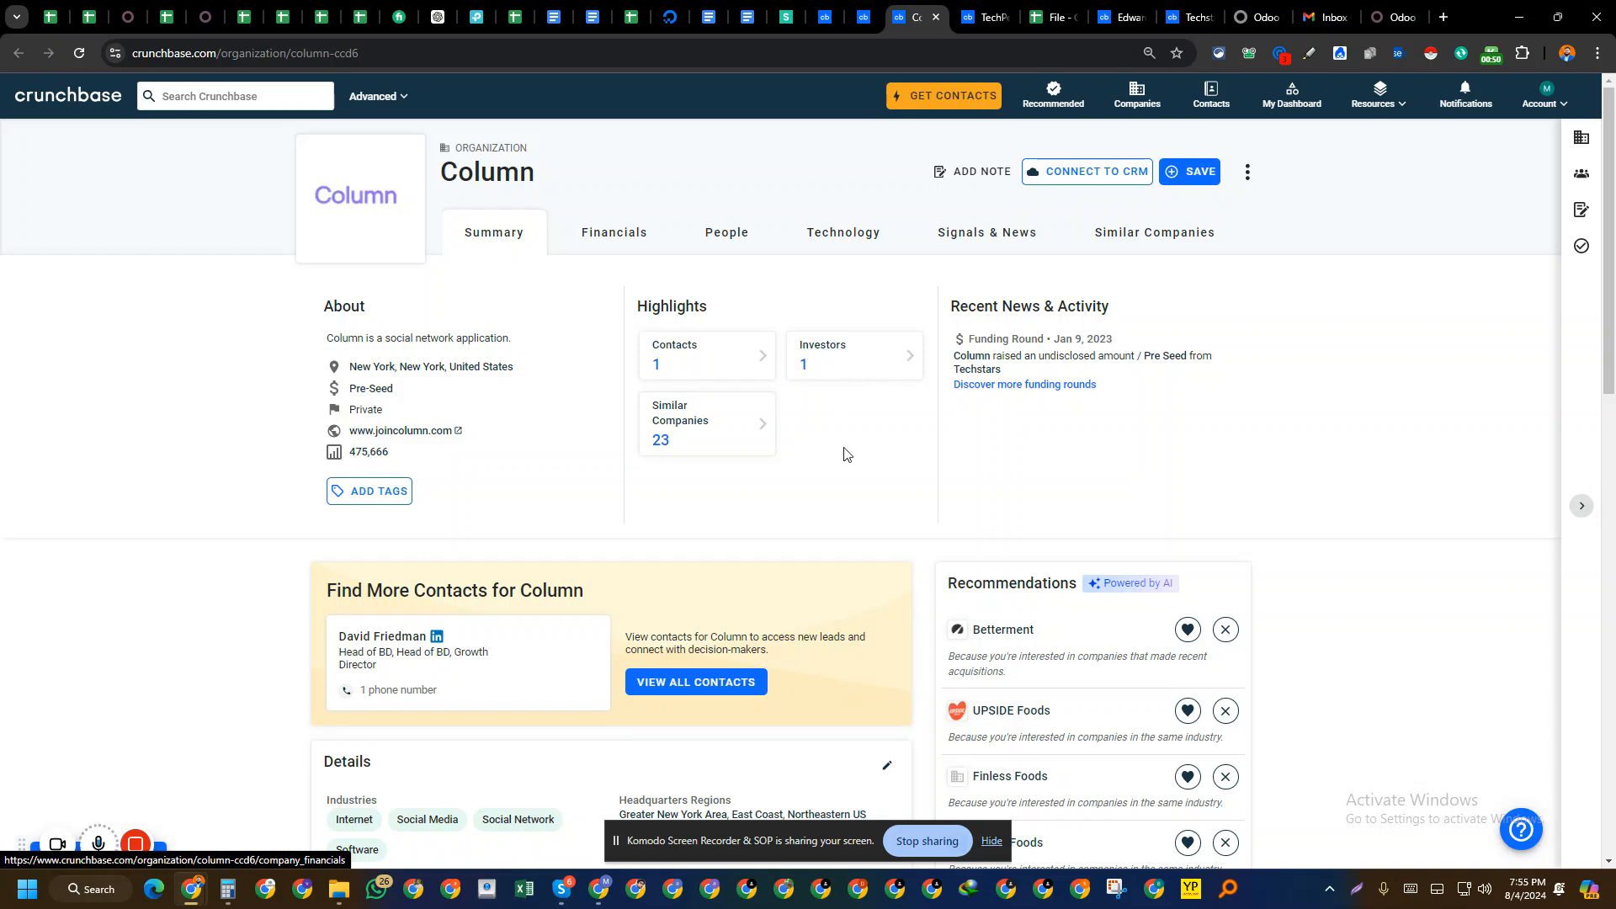
click(846, 352)
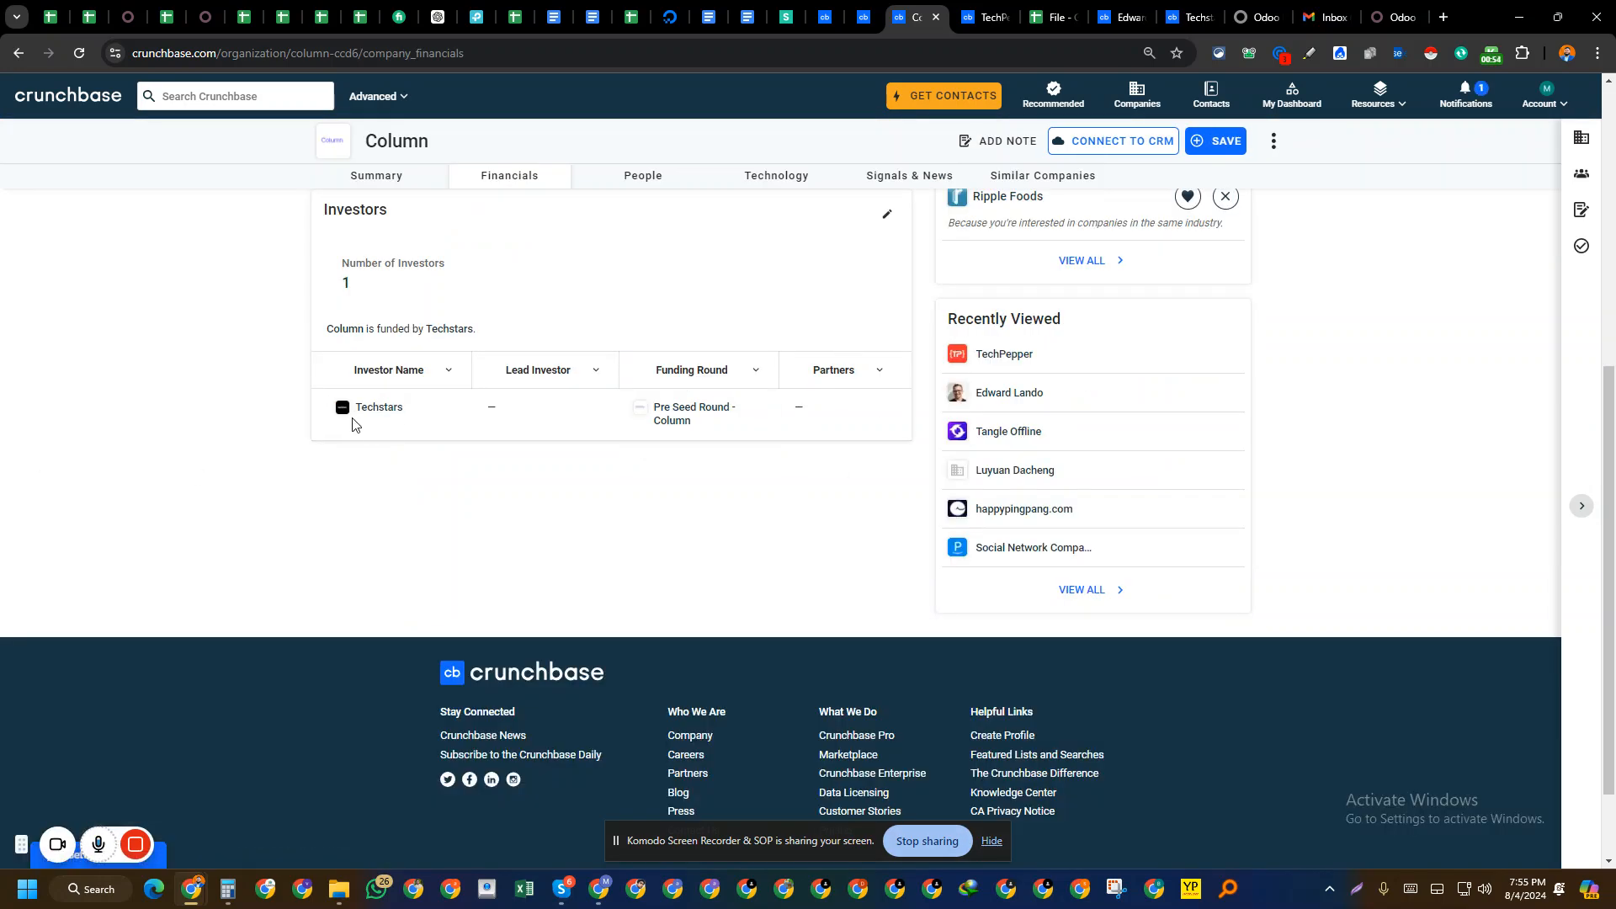
- Open the Techstars profile from Column's investors list in a new browser tab
click(51, 16)
click(917, 17)
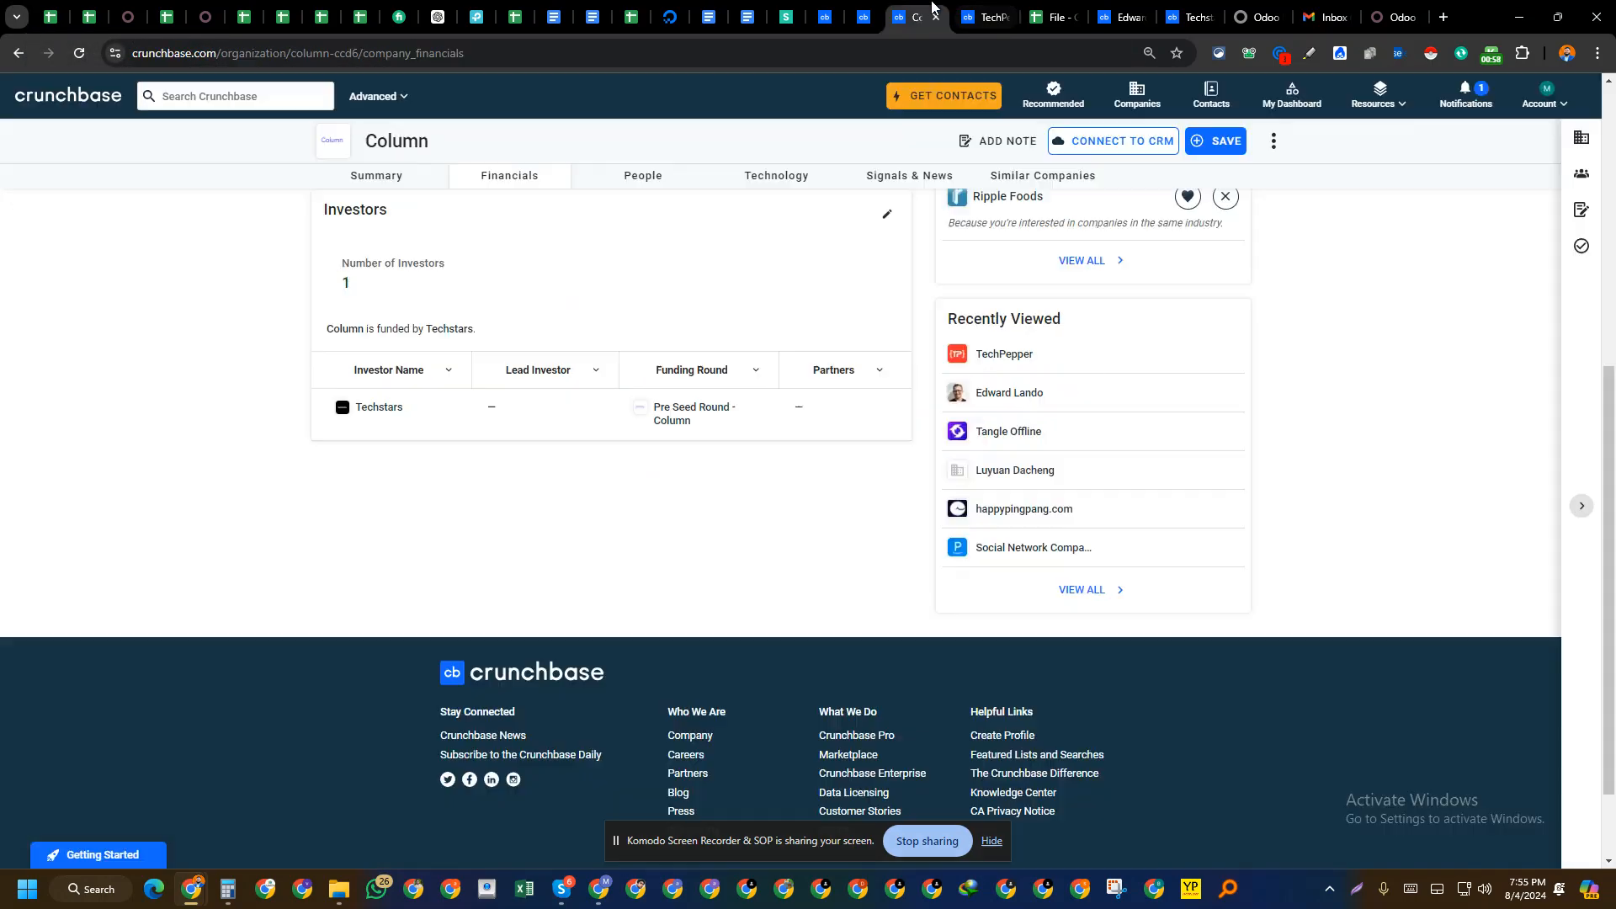
right_click(378, 410)
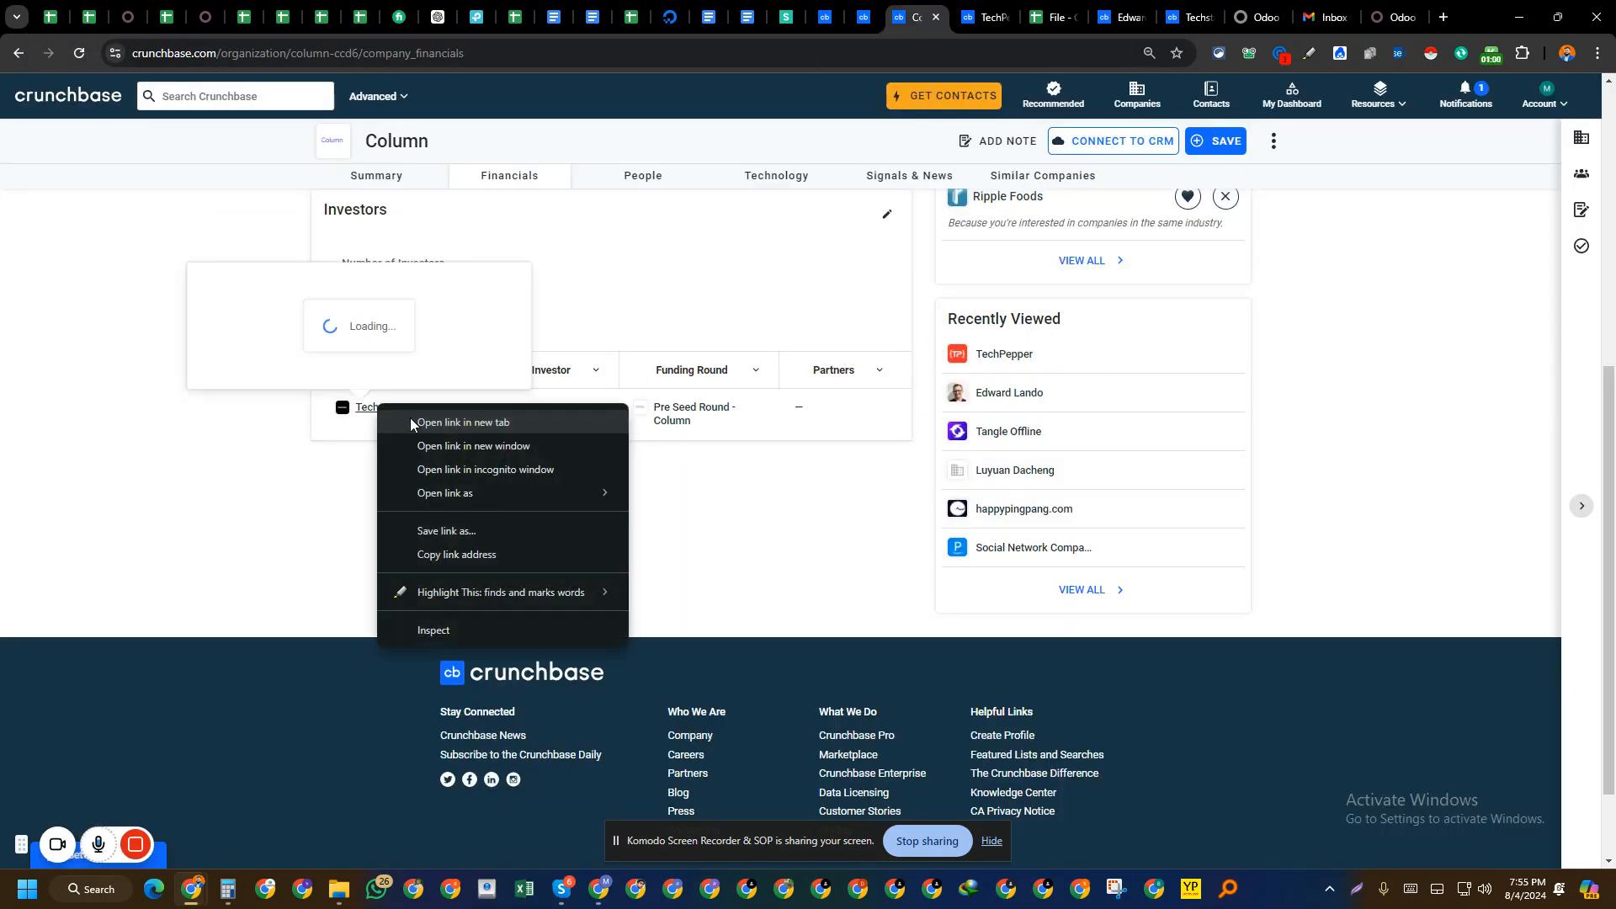
click(425, 423)
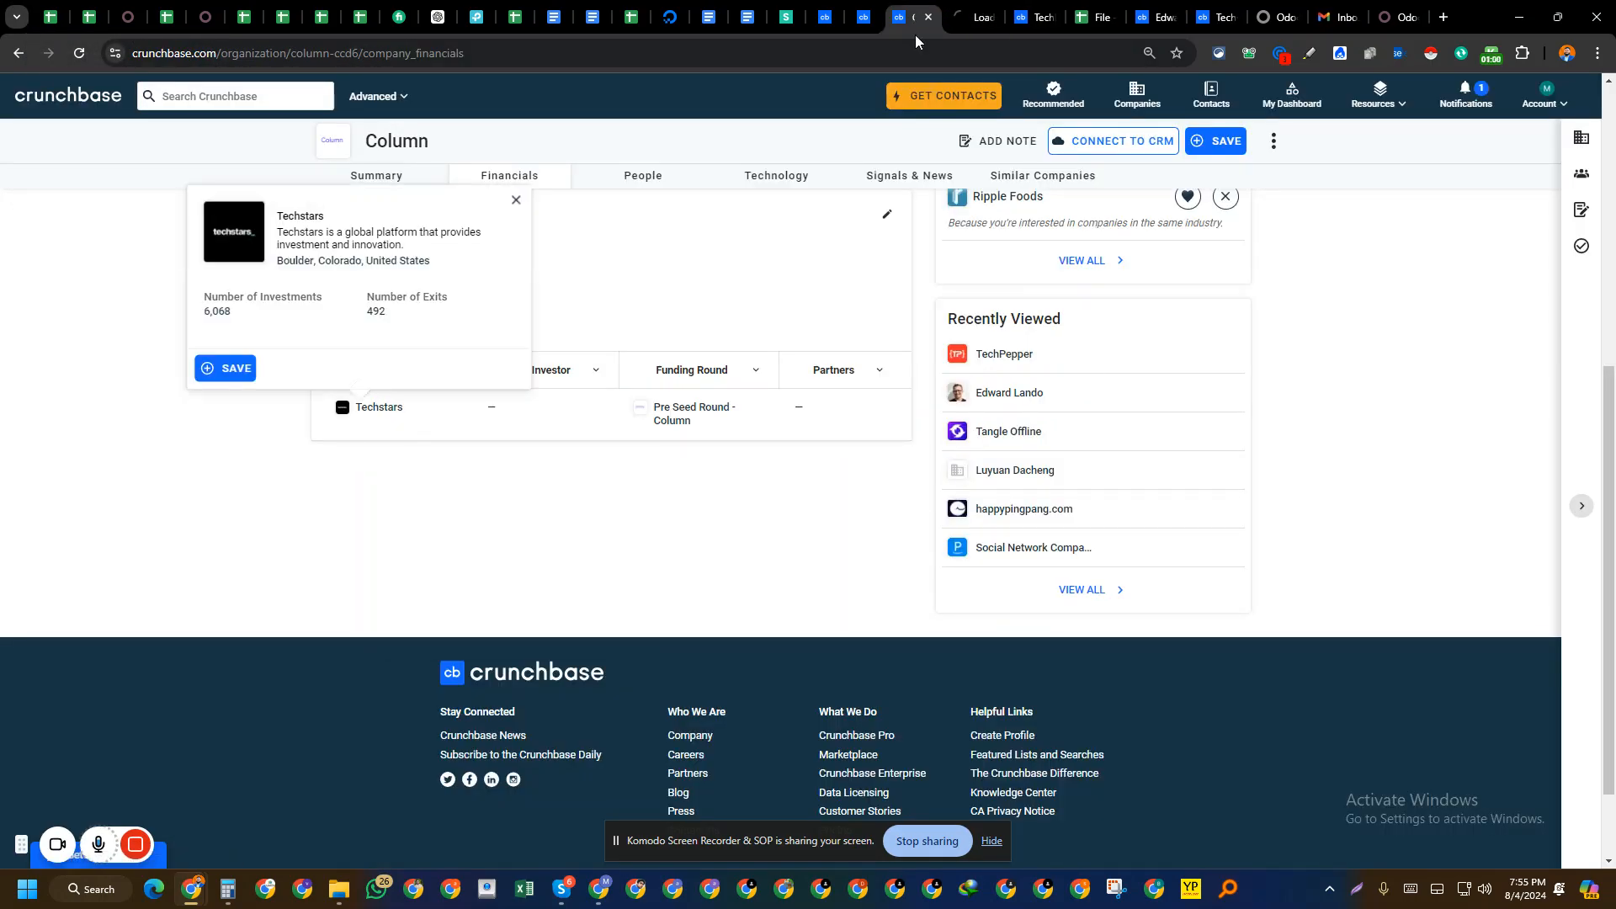
- Return to the spreadsheet's Lead sheet and select the Invested Company Name column
click(59, 25)
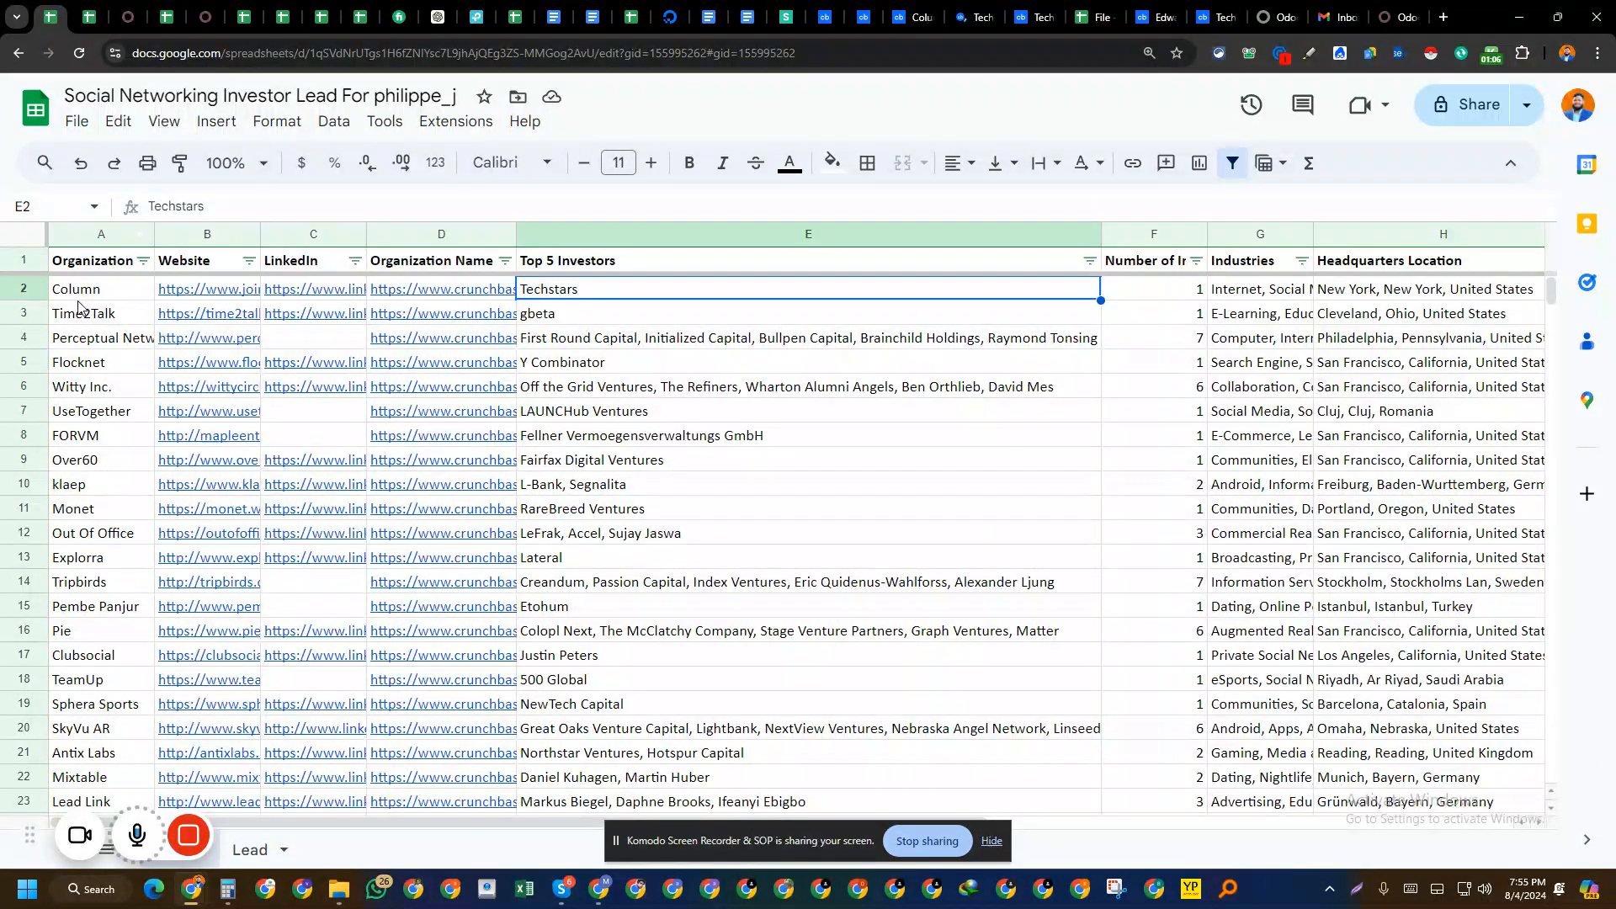
click(251, 851)
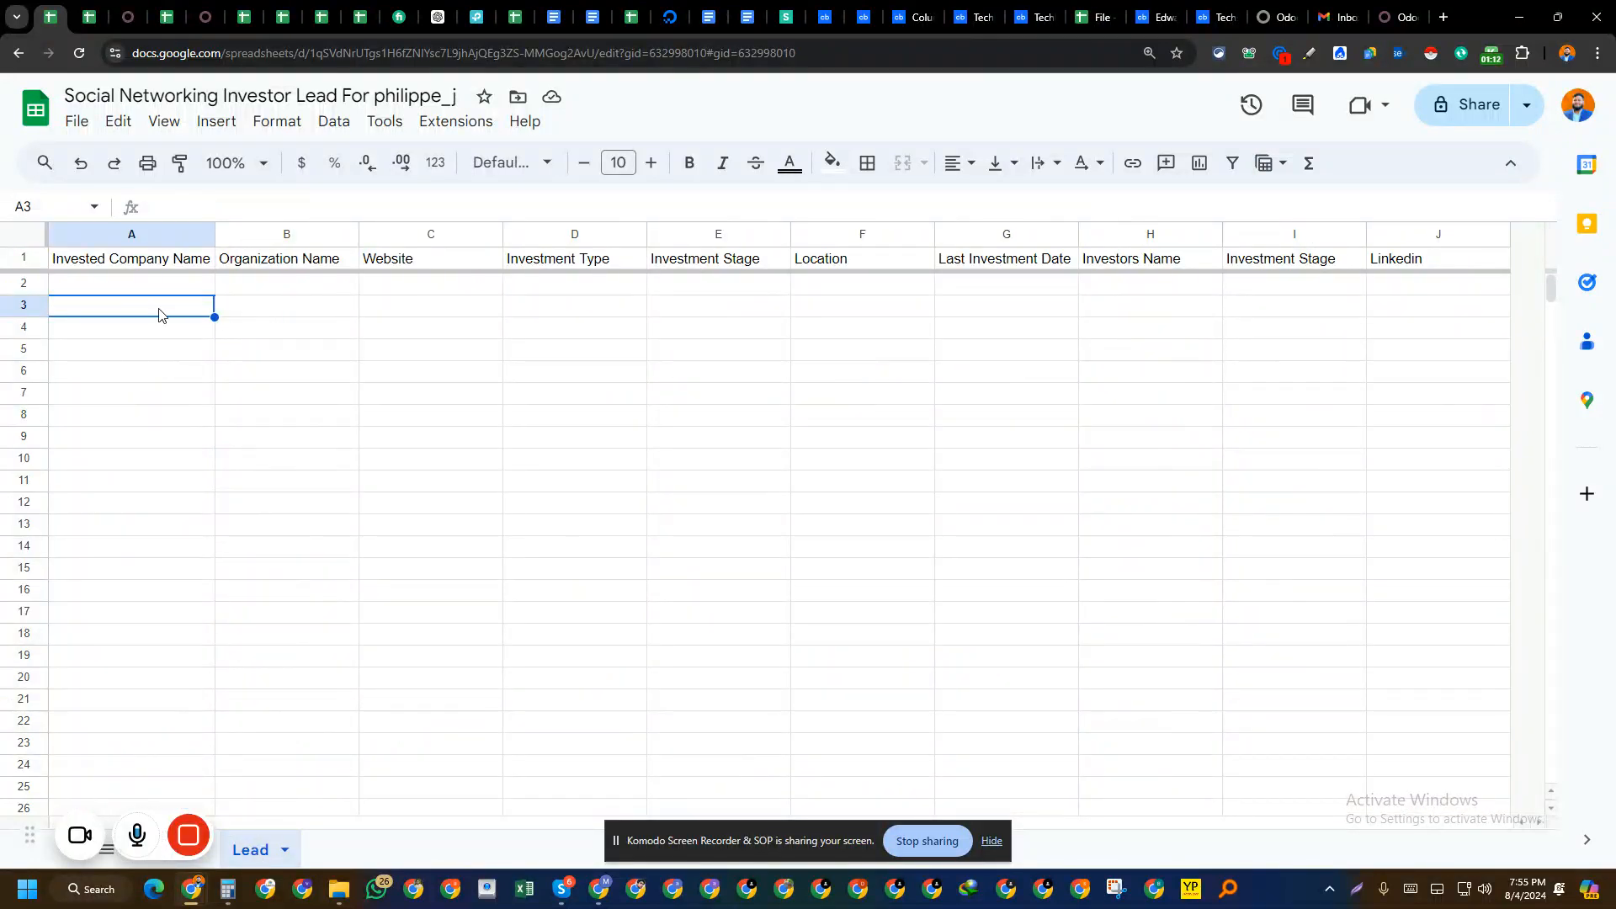
click(161, 237)
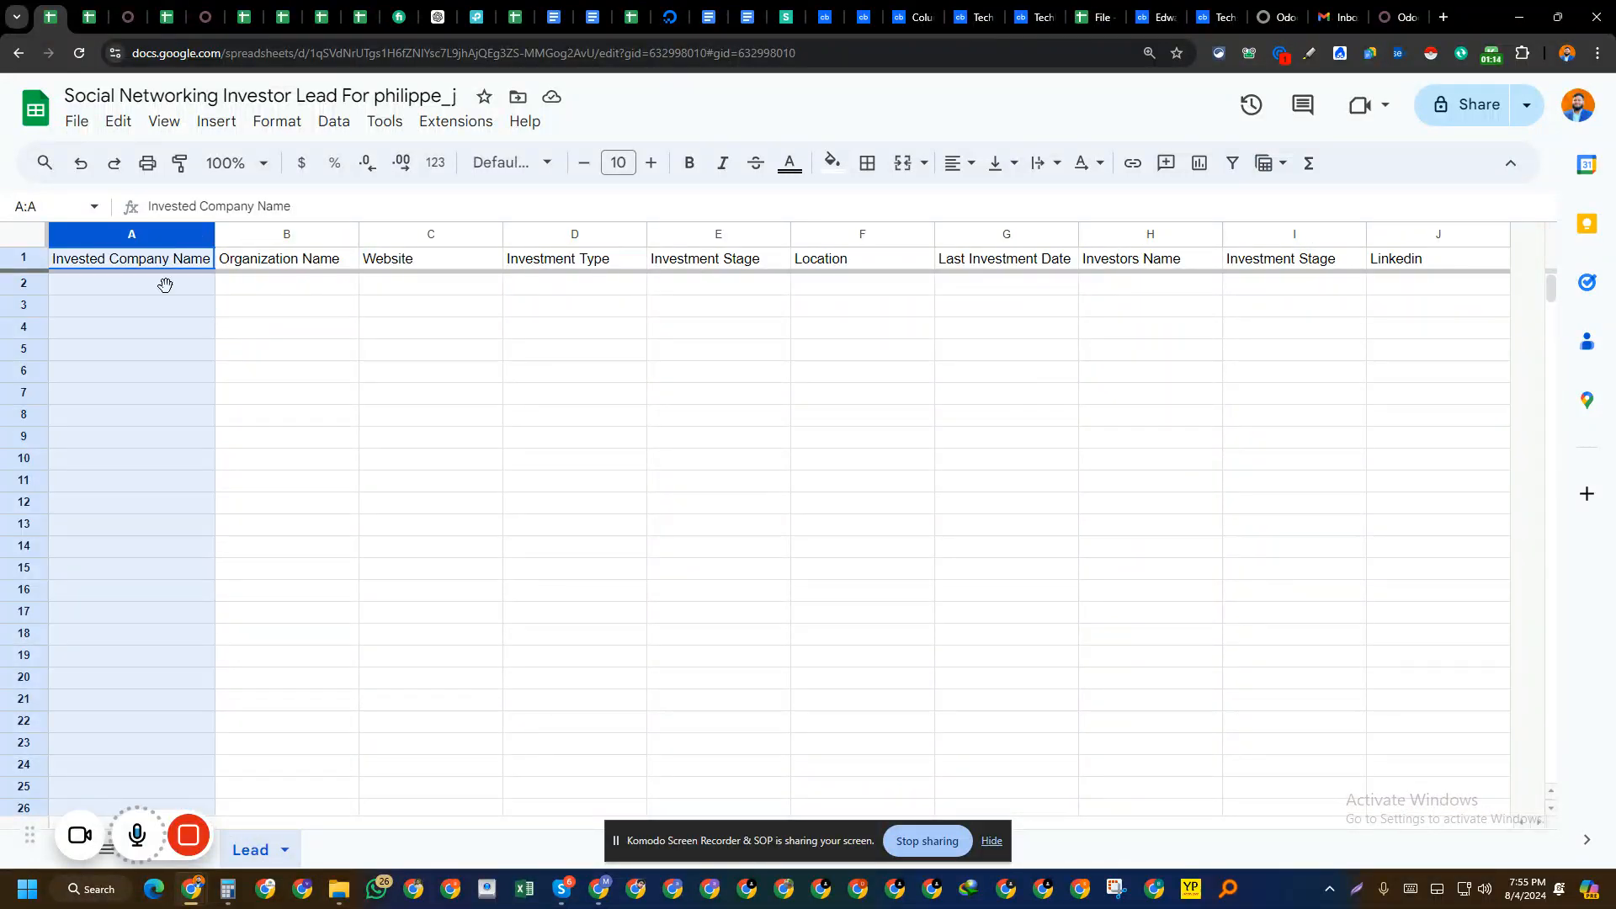
- Copy the name Techstars from its Crunchbase profile and paste it into cell A4 of the Lead sheet
click(905, 9)
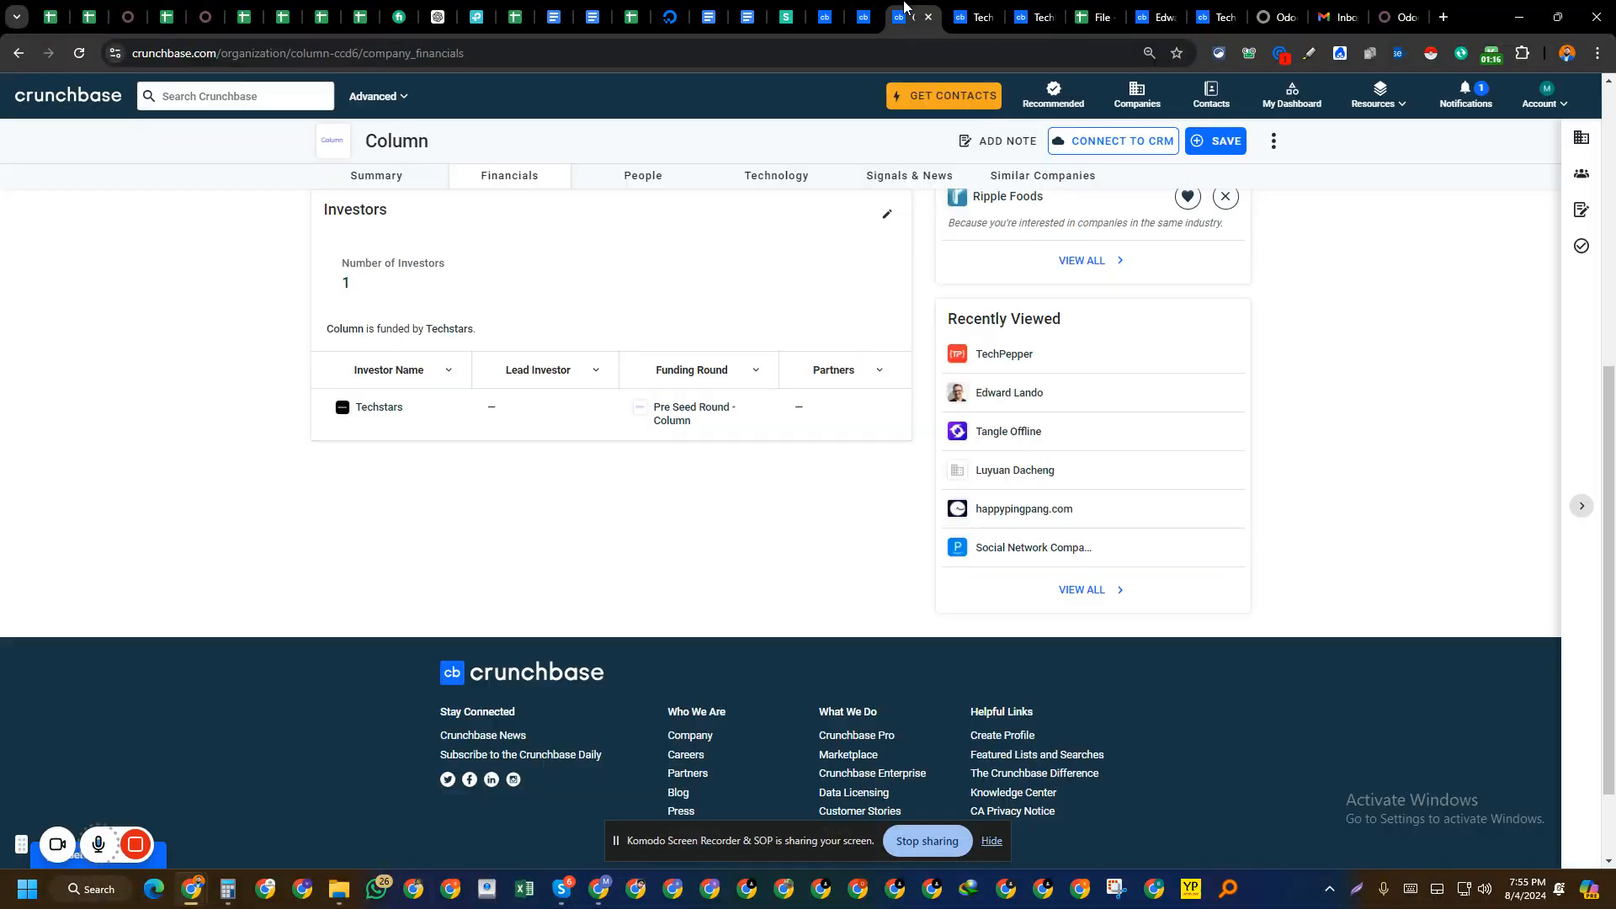
click(970, 17)
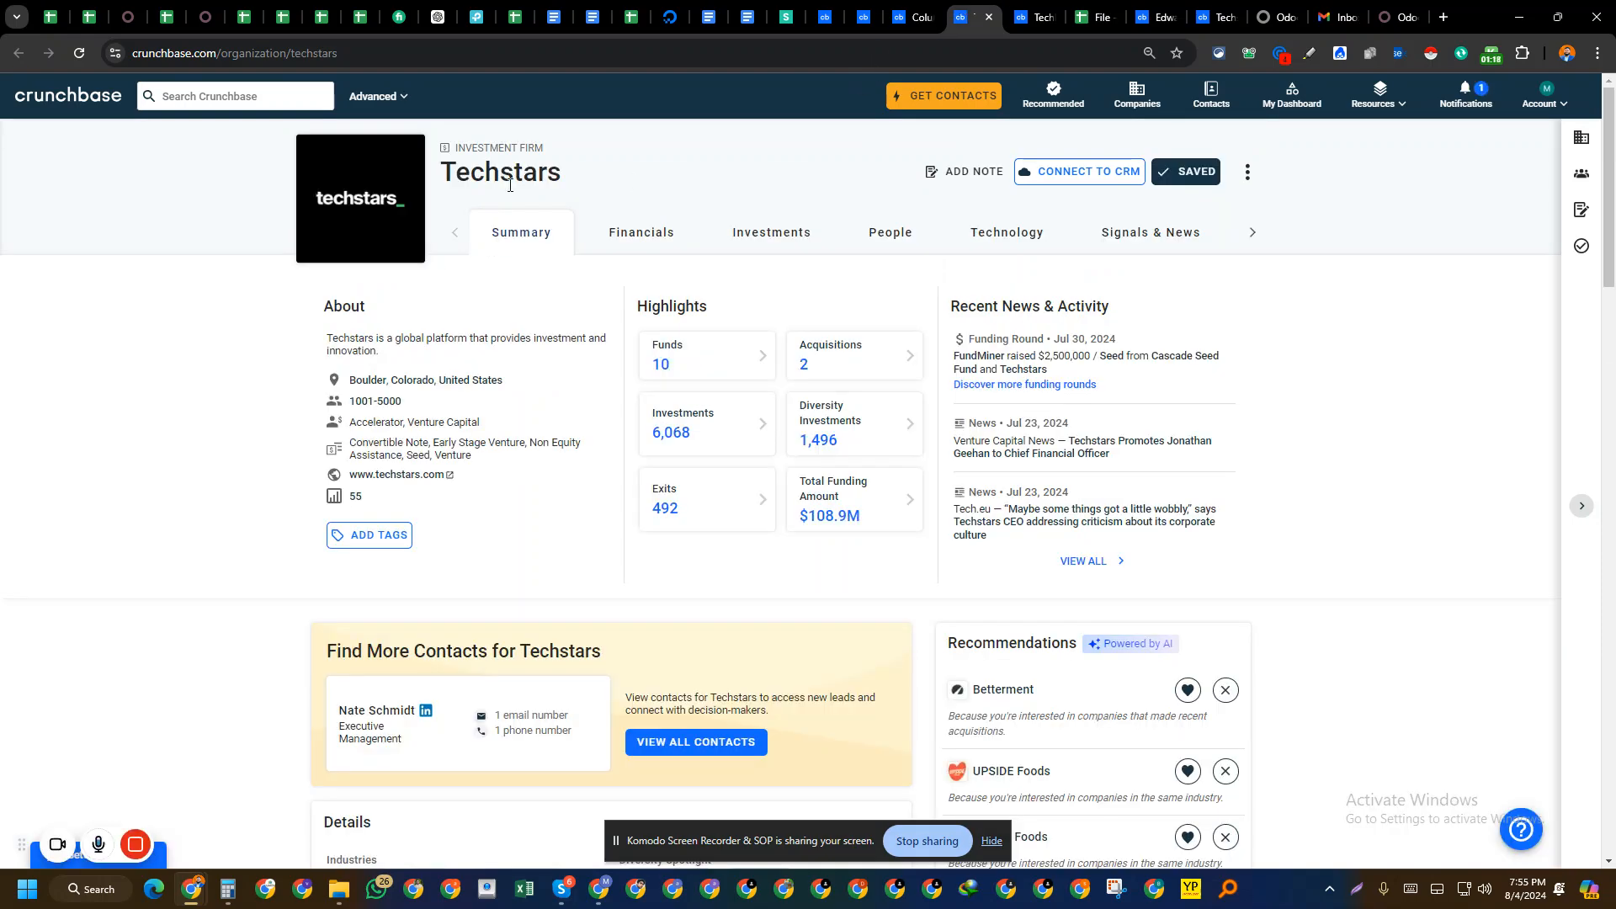
double_click(510, 181)
right_click(509, 176)
click(538, 195)
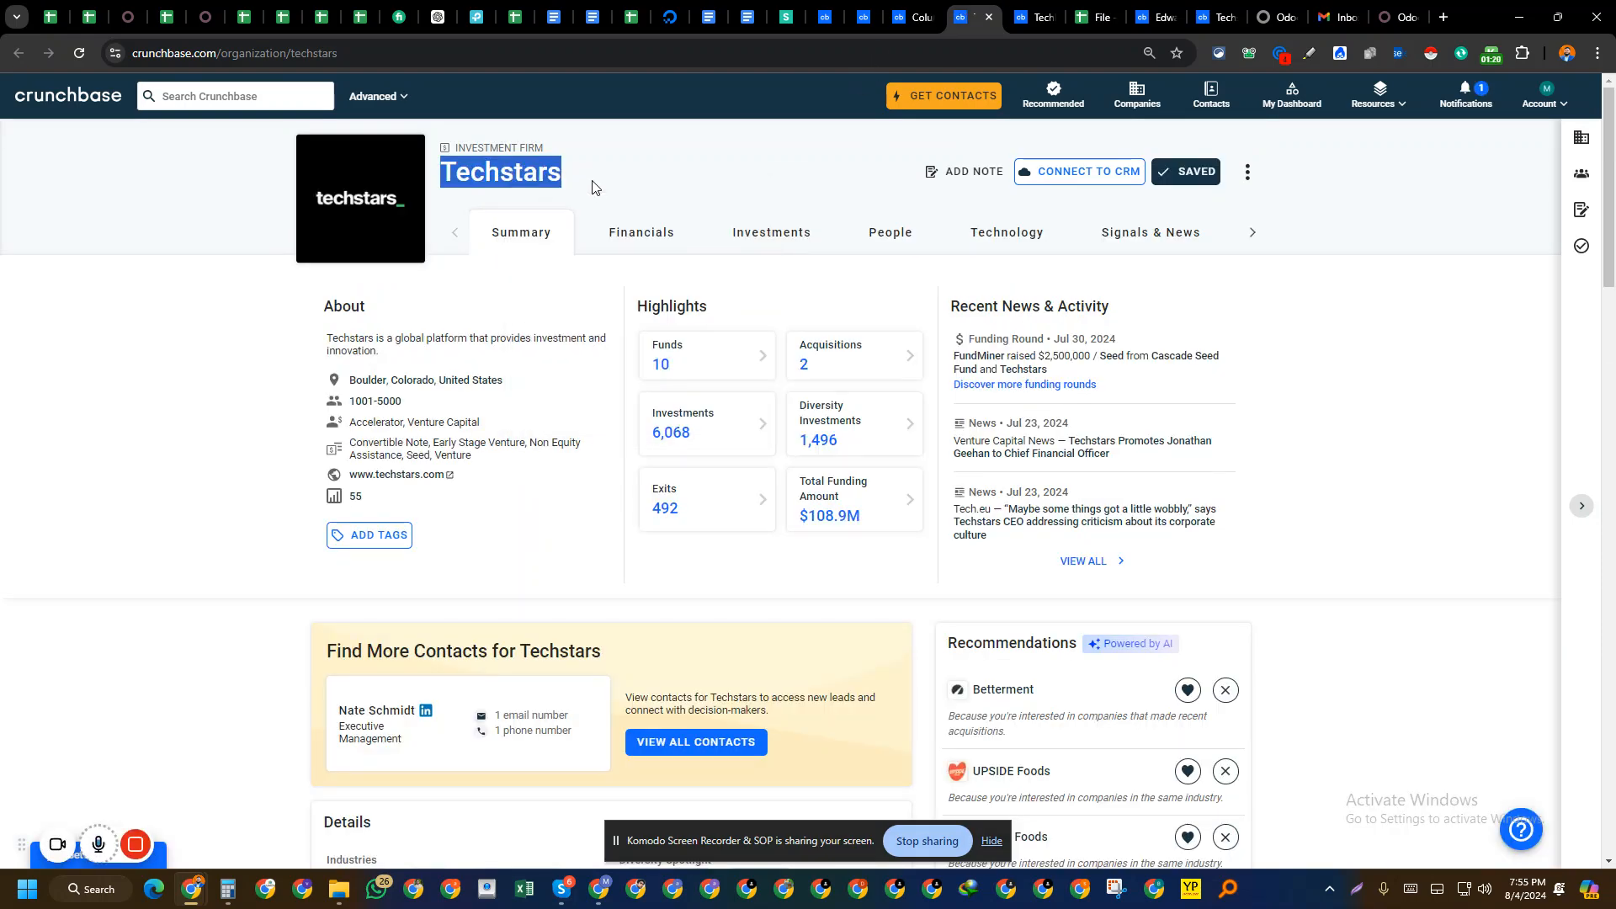
click(51, 17)
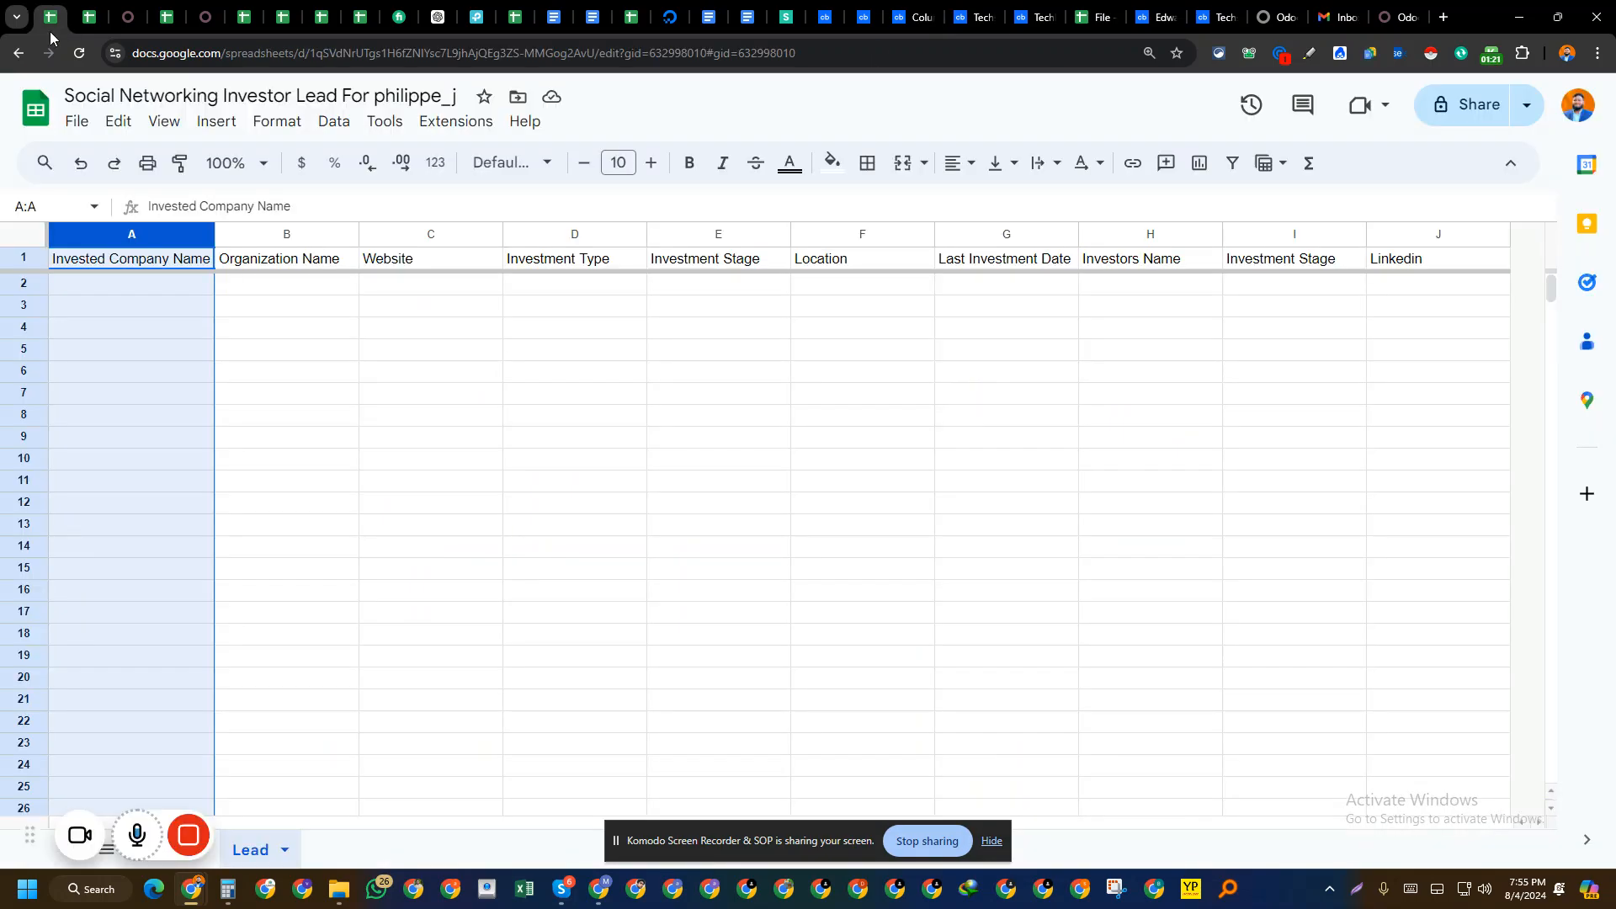
click(170, 328)
right_click(164, 329)
click(181, 538)
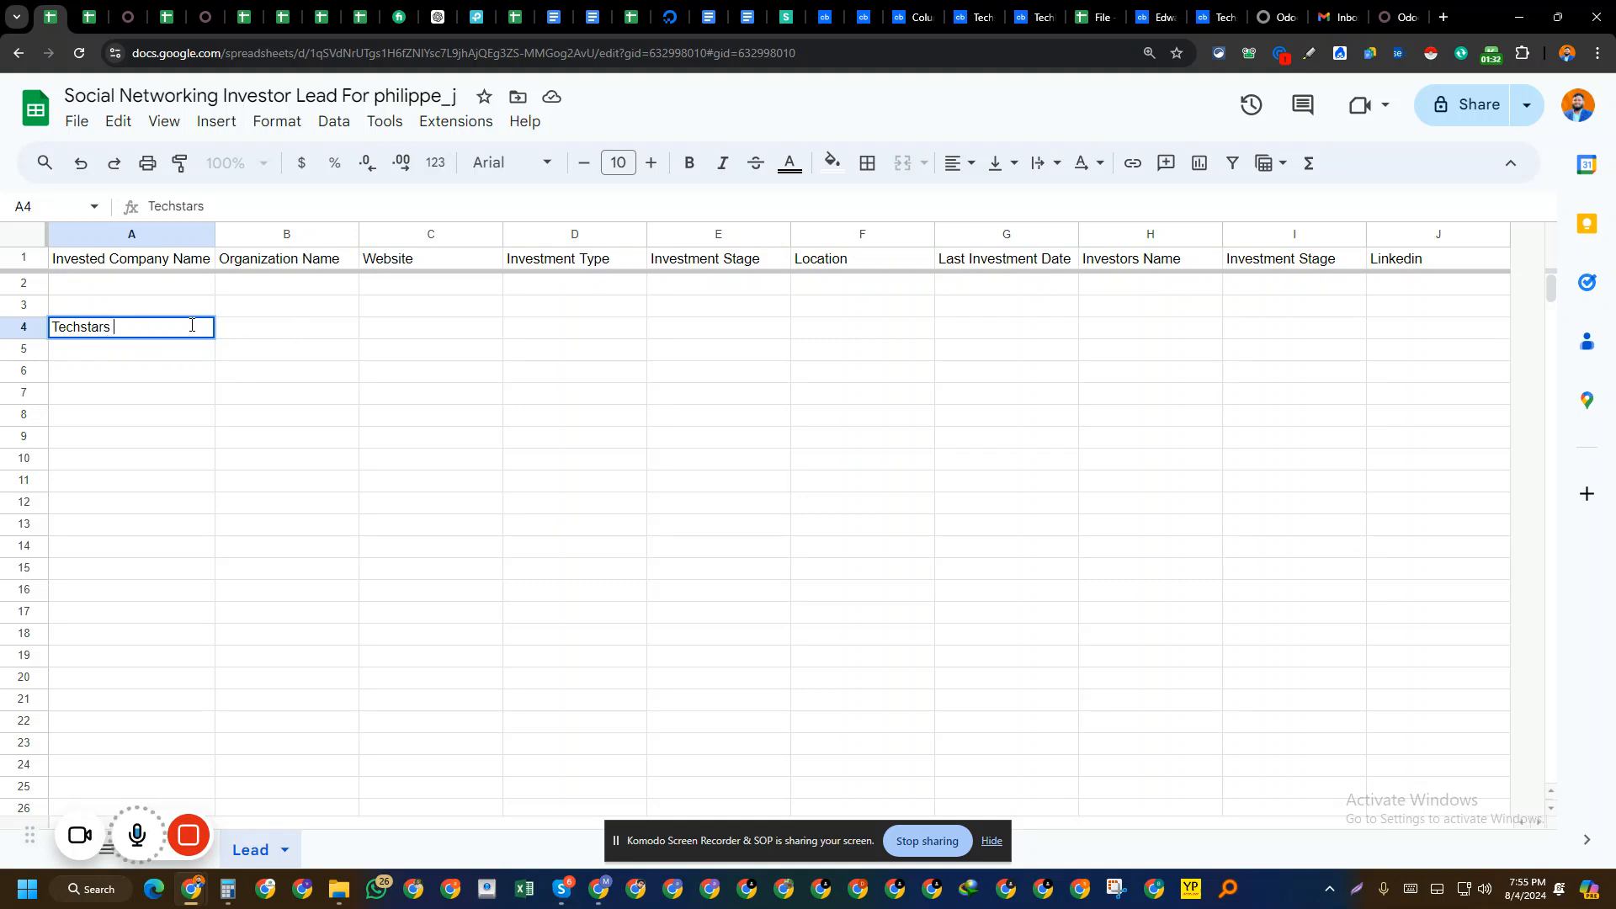
click(301, 442)
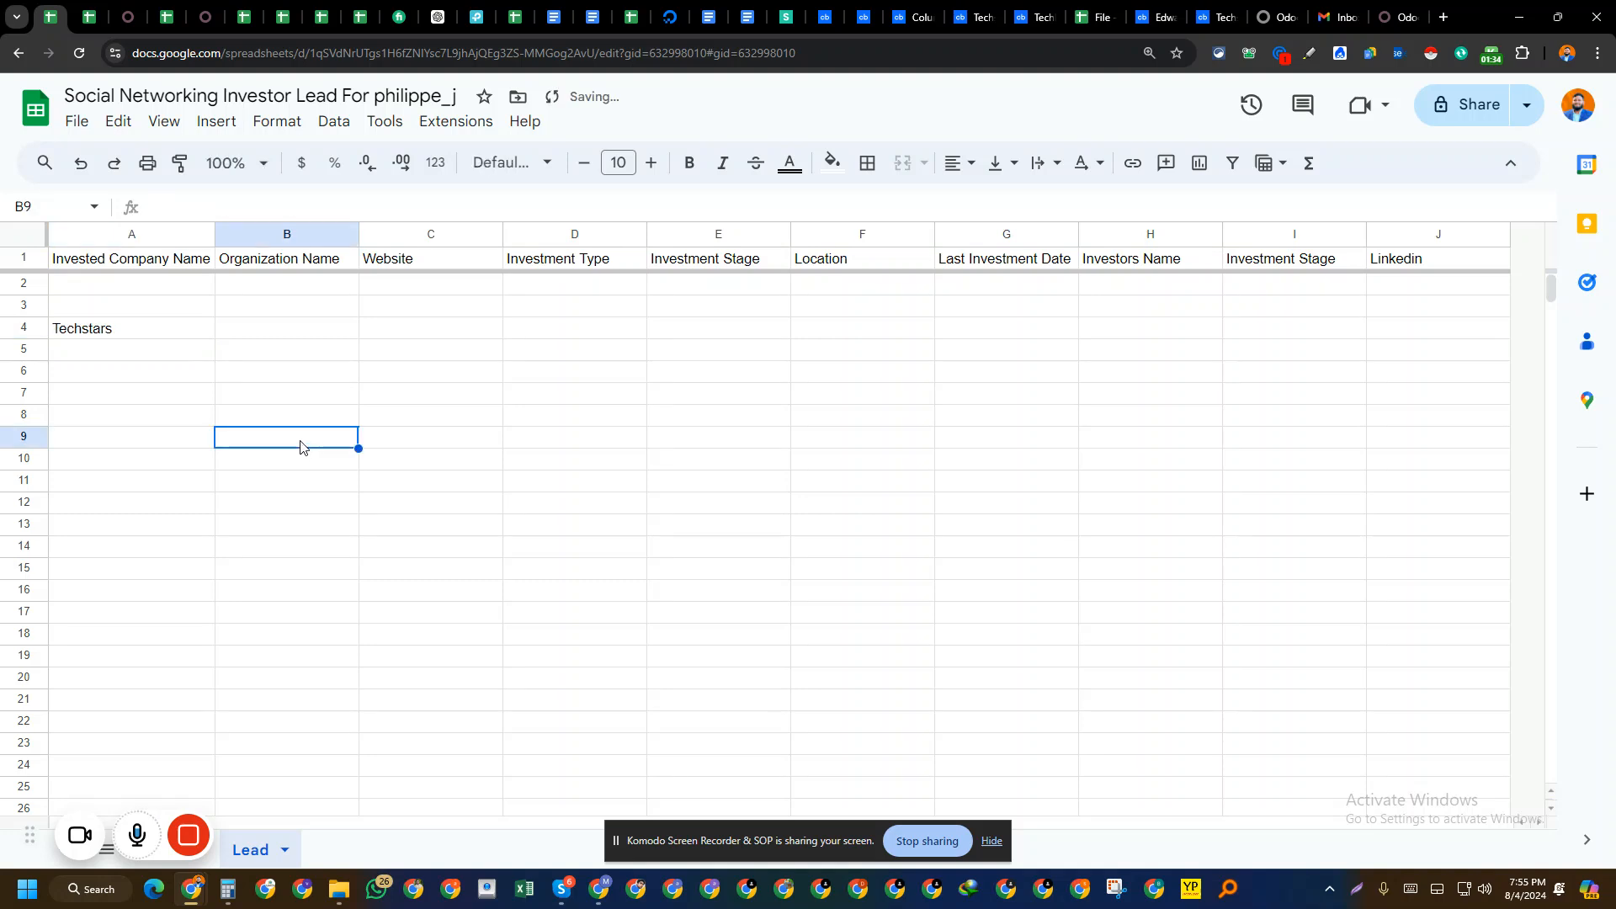
- Clear the contents of cells A4:A11 in the Lead sheet
drag(186, 333, 179, 477)
key(Delete)
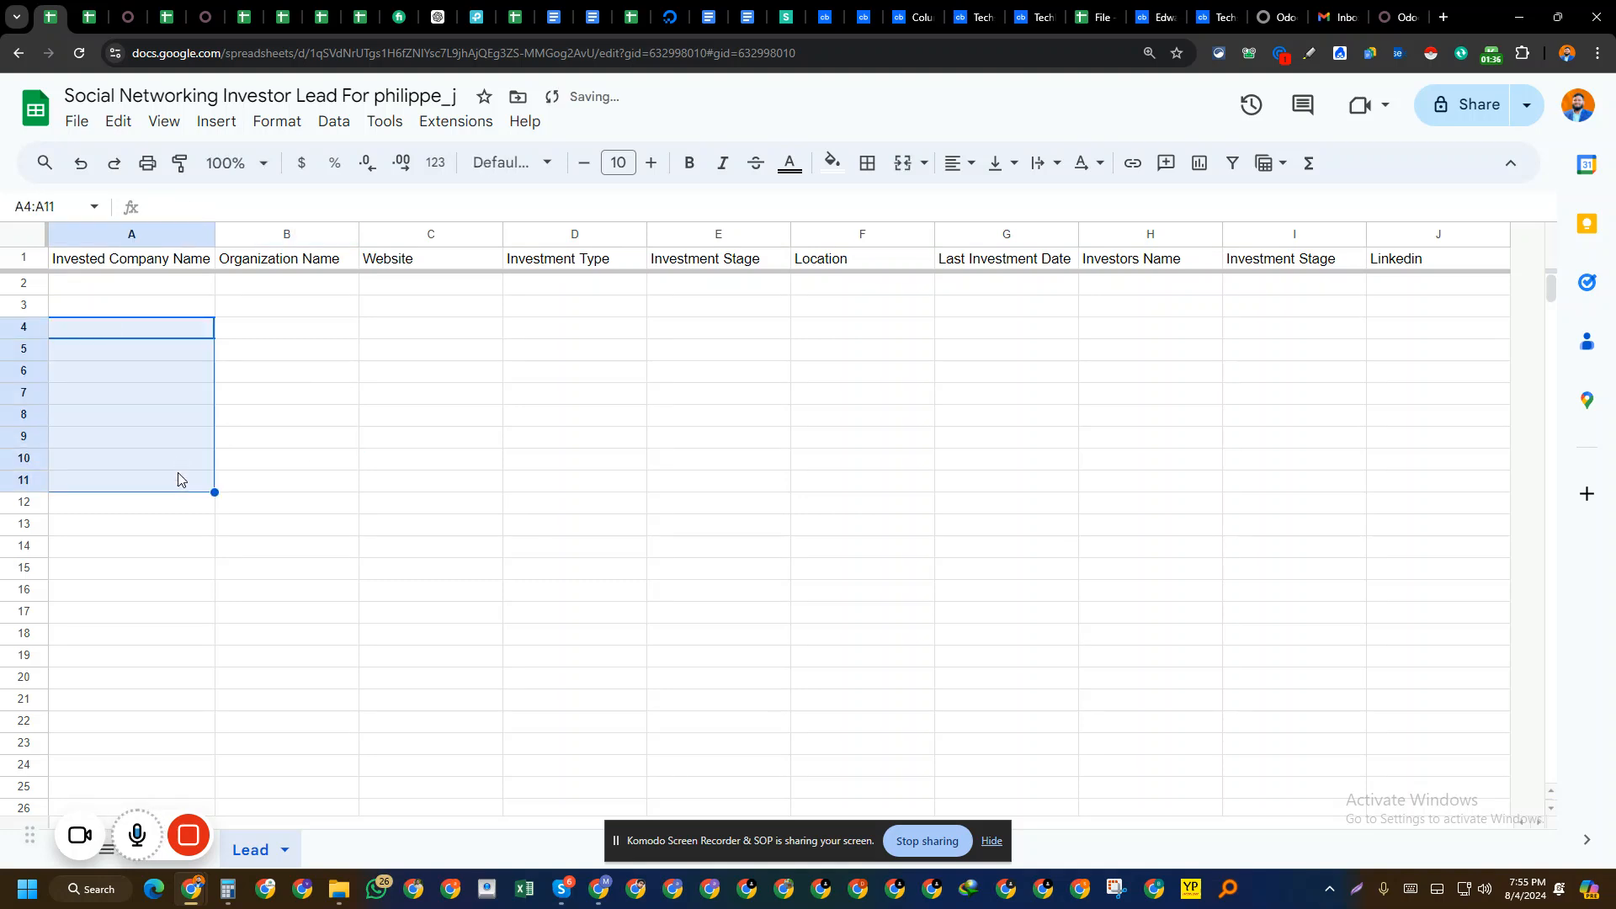
click(396, 438)
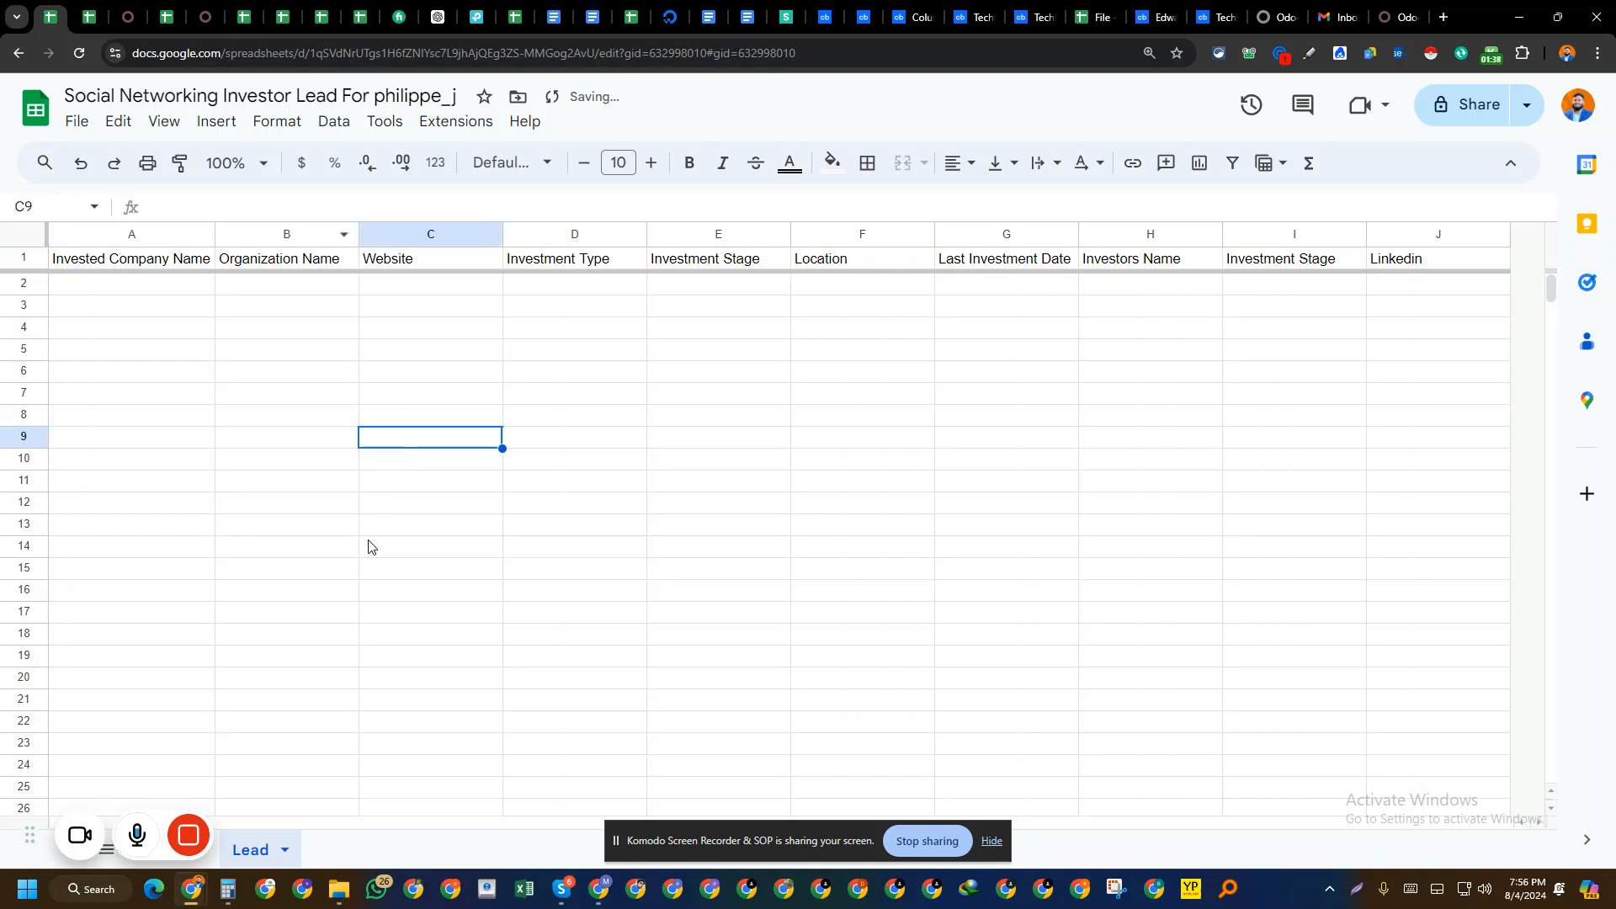
- Look at the Column and Techstars Crunchbase pages, then inspect the Organization Name header in the Lead sheet
click(916, 17)
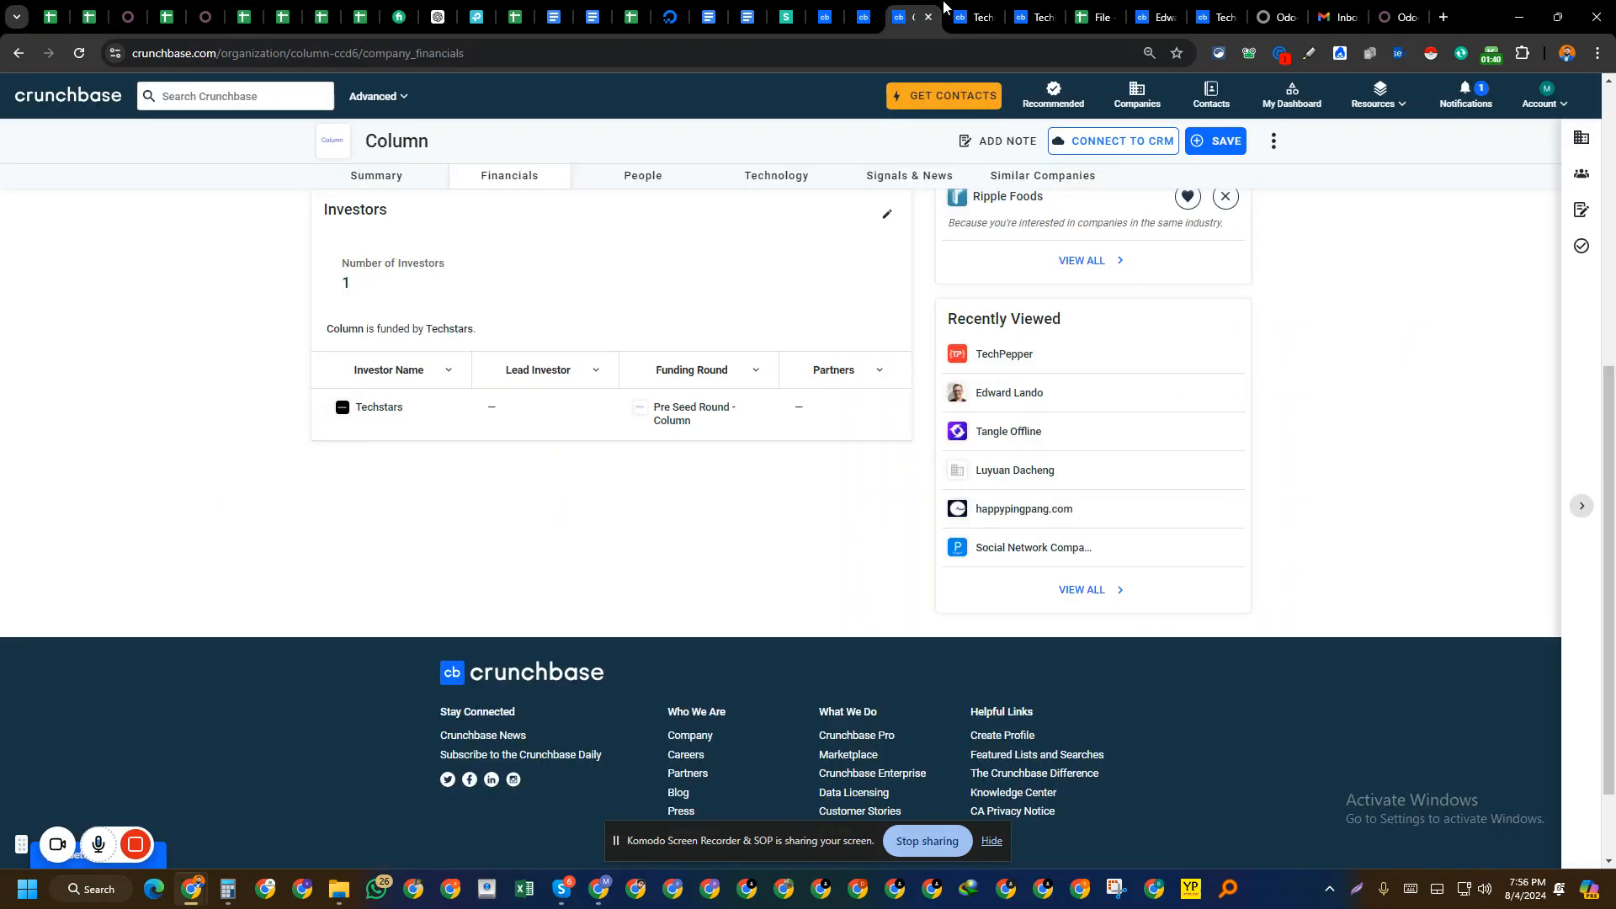
click(969, 8)
click(50, 17)
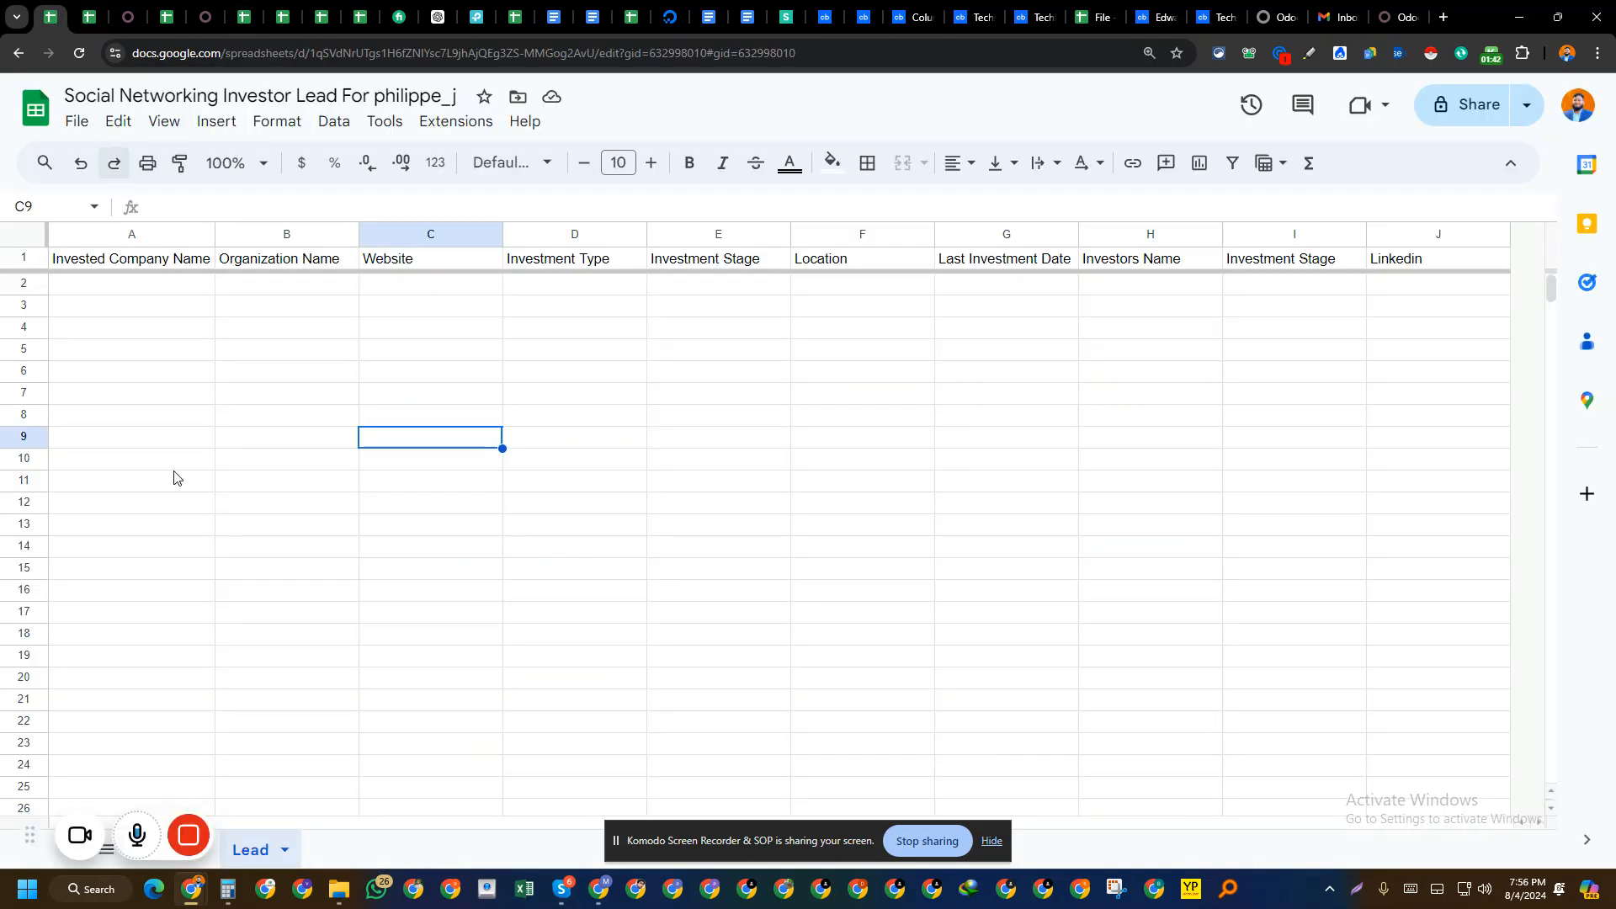
double_click(252, 259)
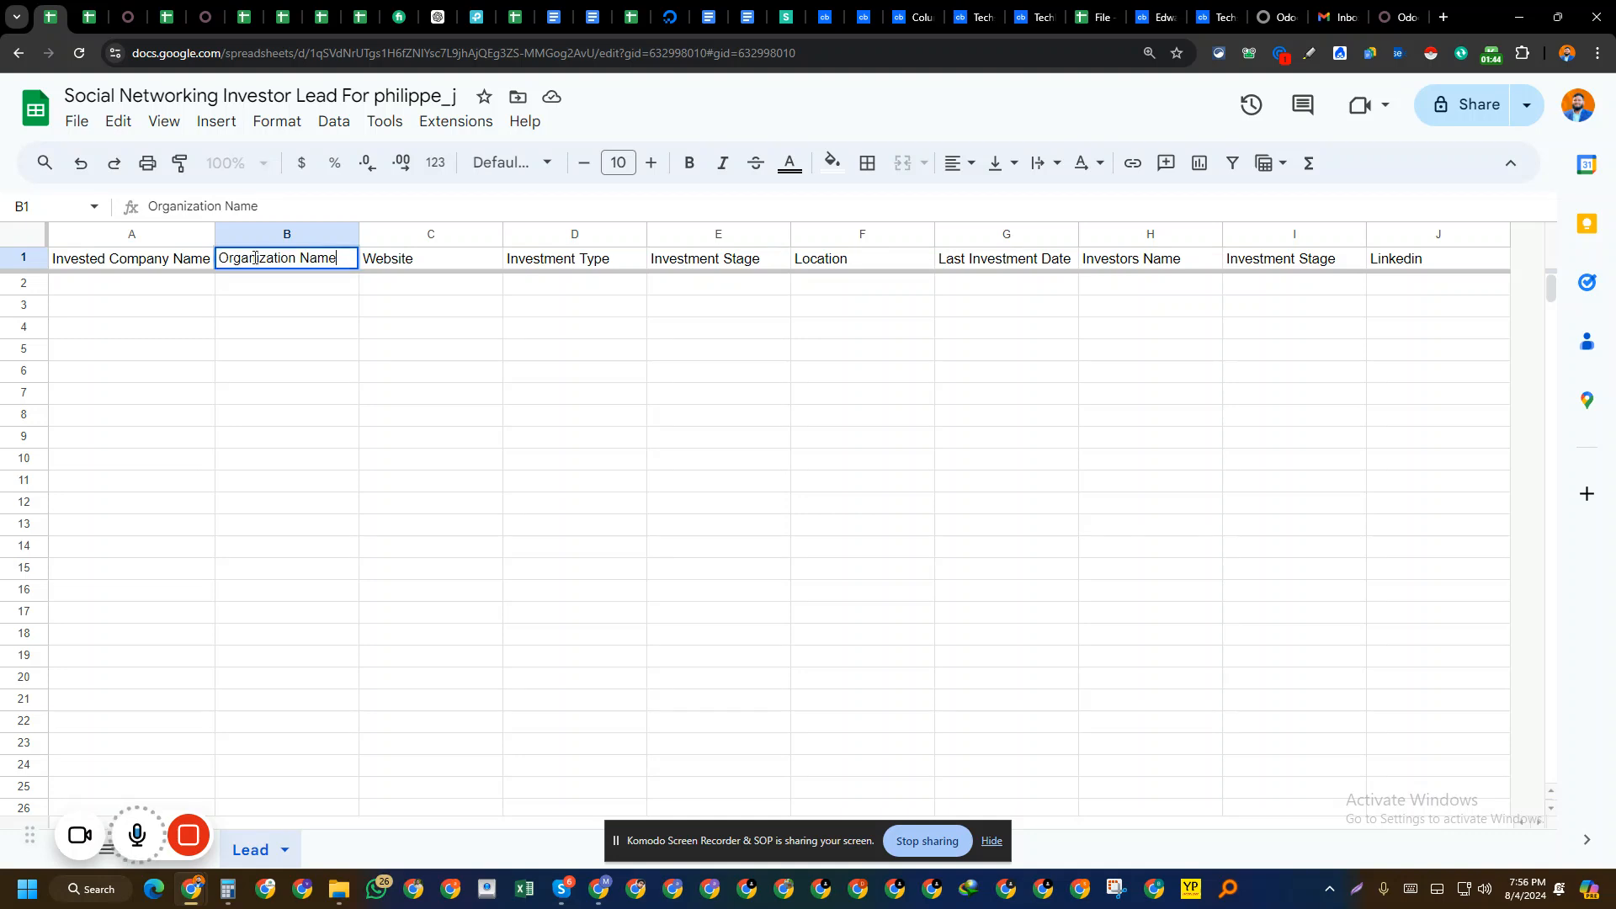
click(339, 276)
- Copy the website link address from the About section of the Techstars Crunchbase profile
click(960, 12)
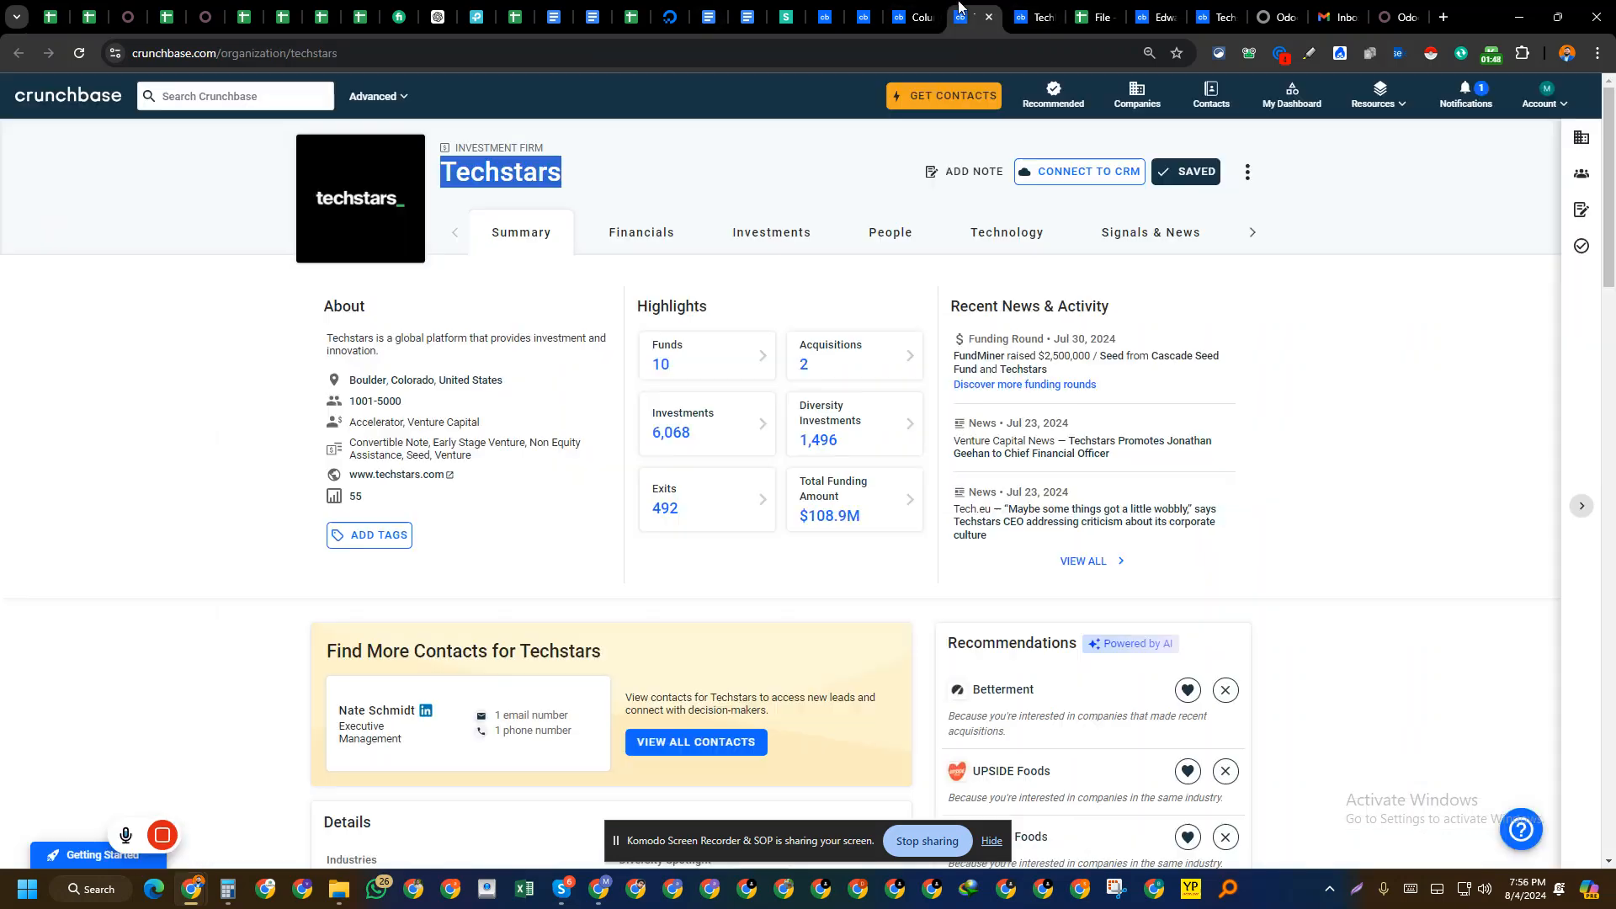
right_click(402, 478)
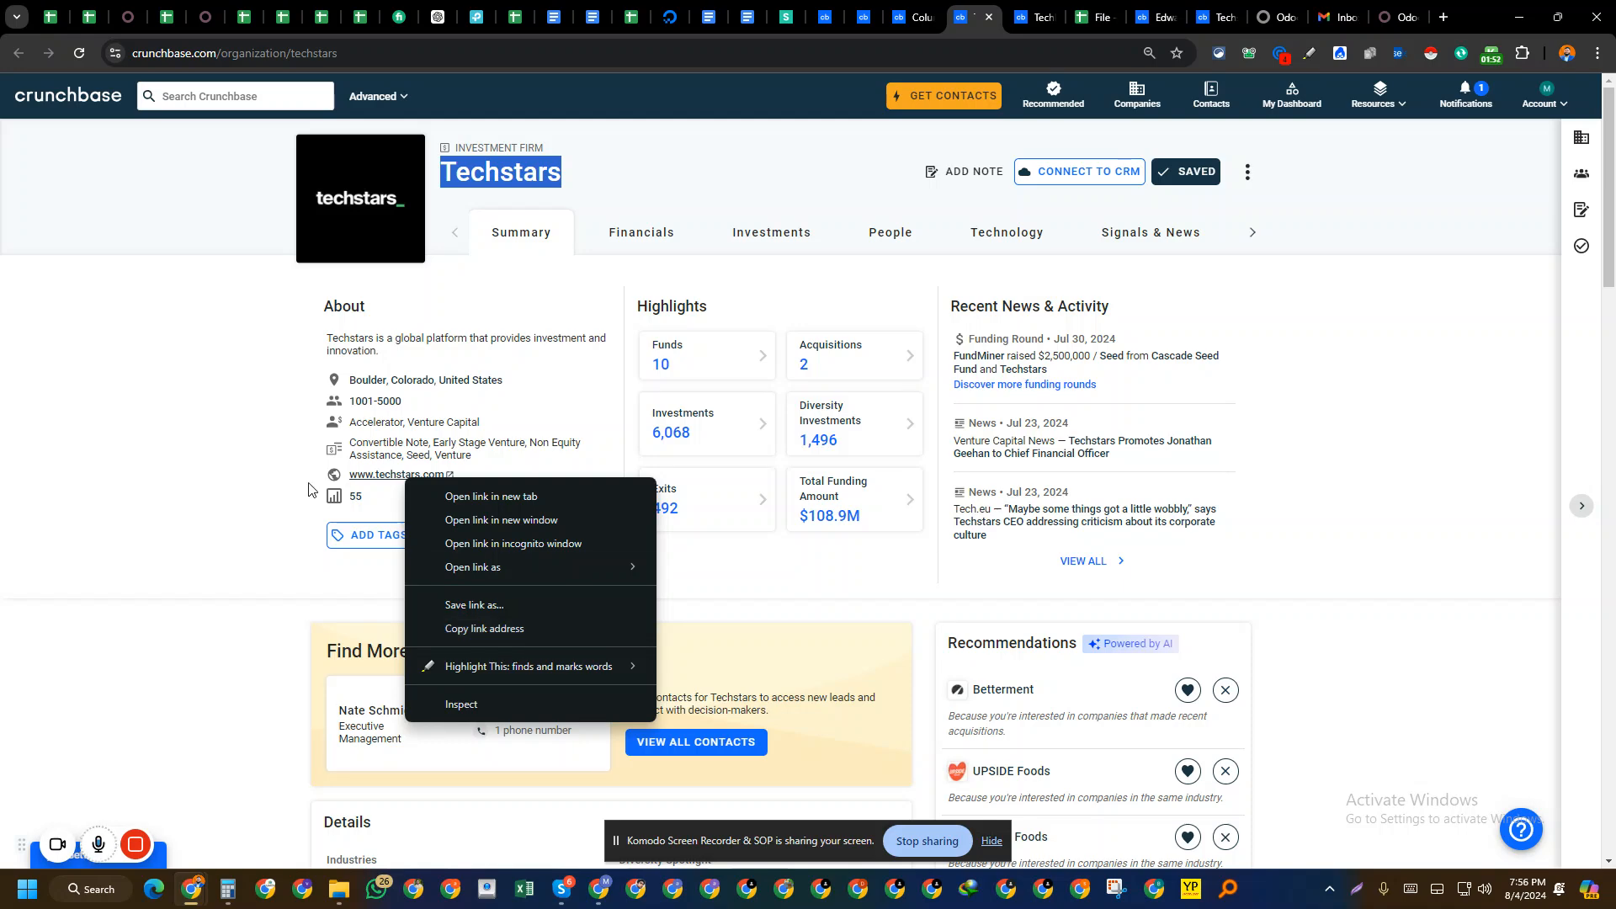
click(472, 632)
- Check the Lead sheet's Investment Type header and highlight the matching funding types in the Techstars profile's About section
click(50, 14)
click(557, 260)
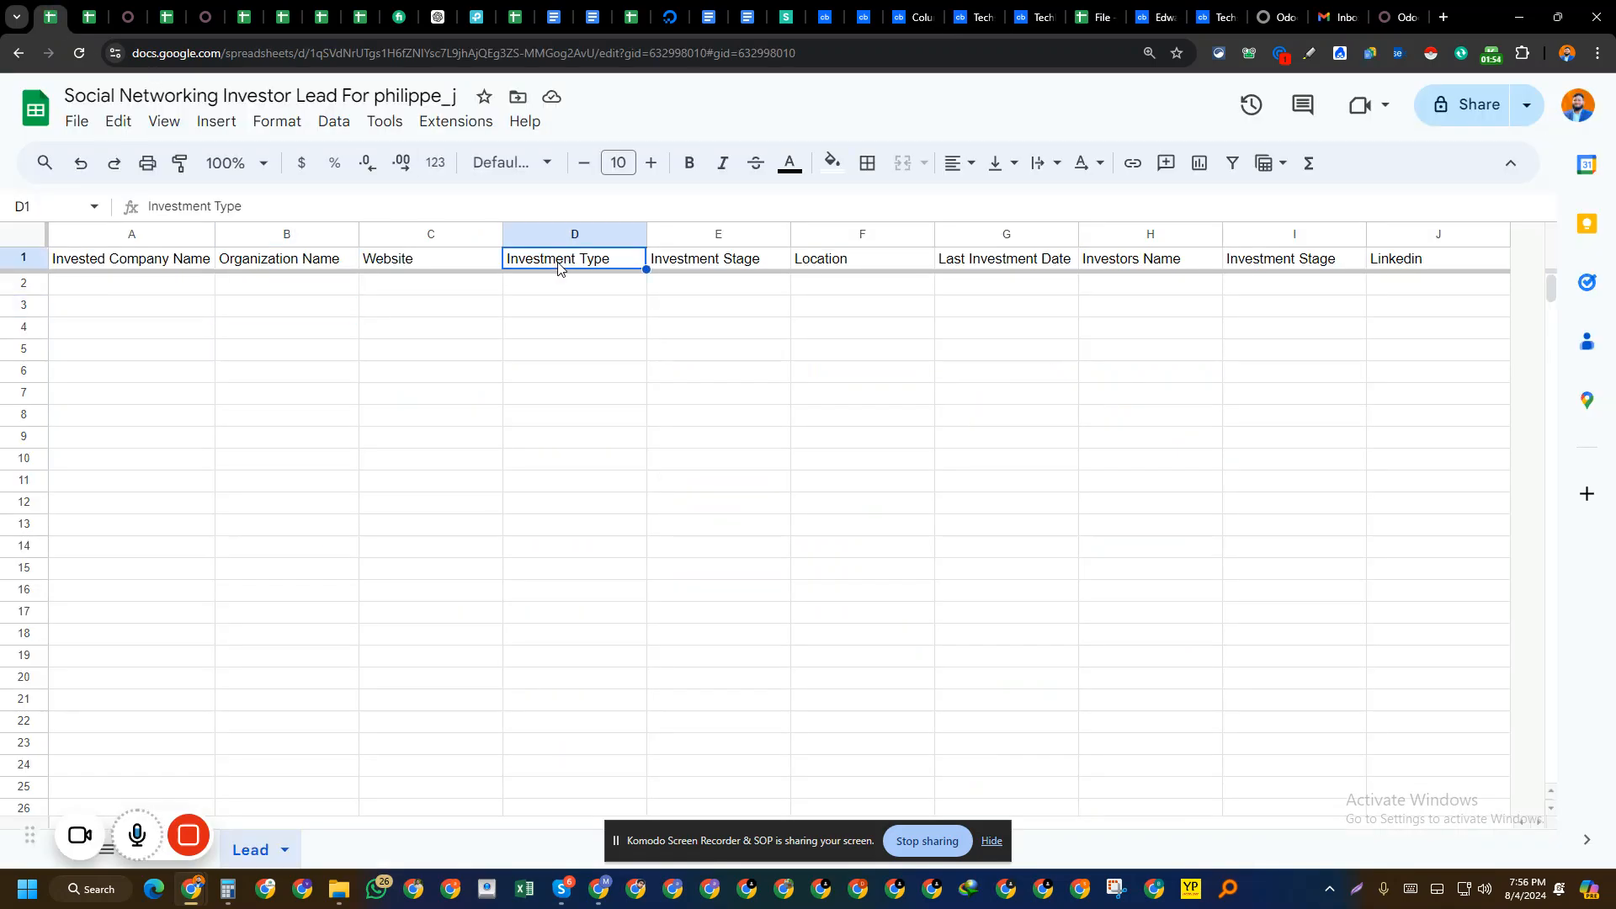
click(979, 12)
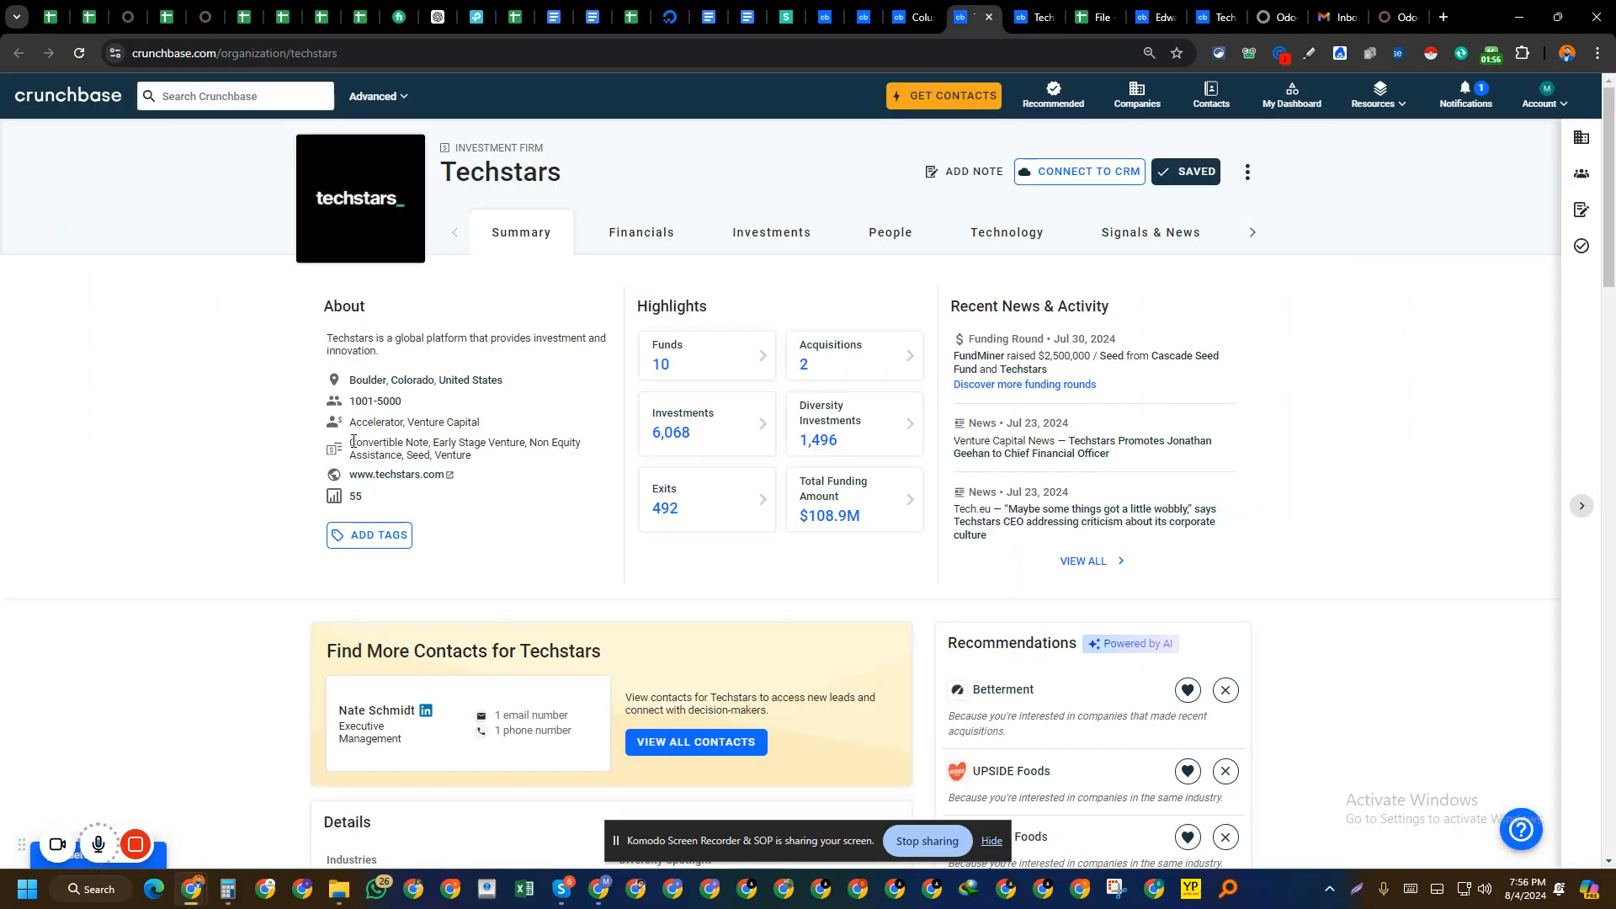
drag(354, 442, 483, 465)
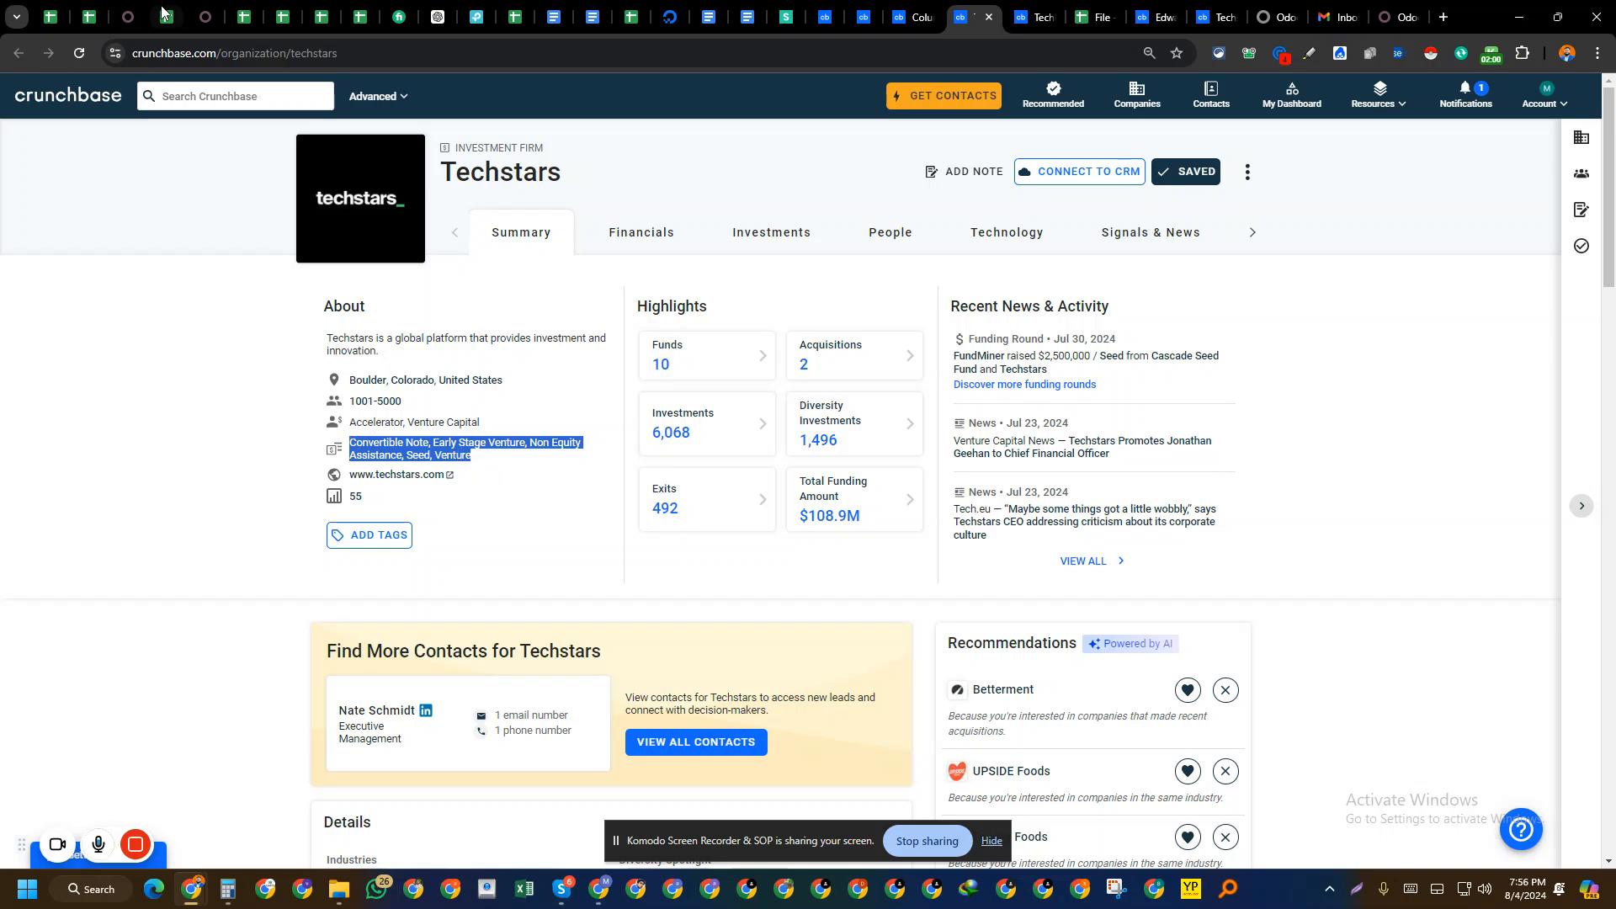
- Return to the Lead sheet and select the Investment Stage header and the cell below it, E2
click(62, 17)
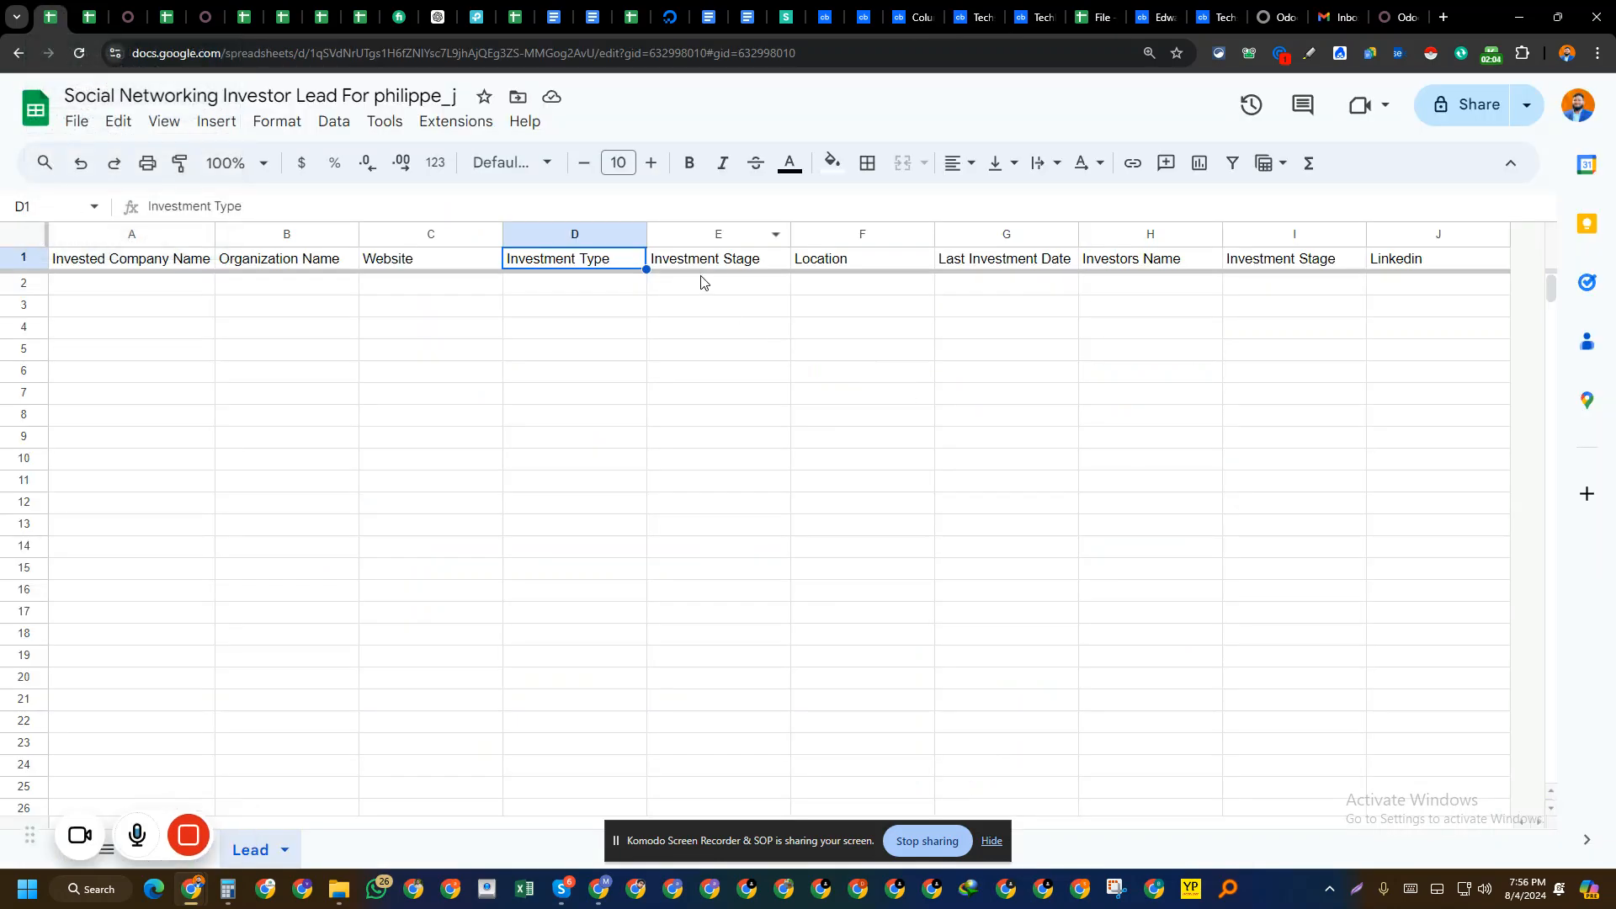
click(727, 263)
click(726, 290)
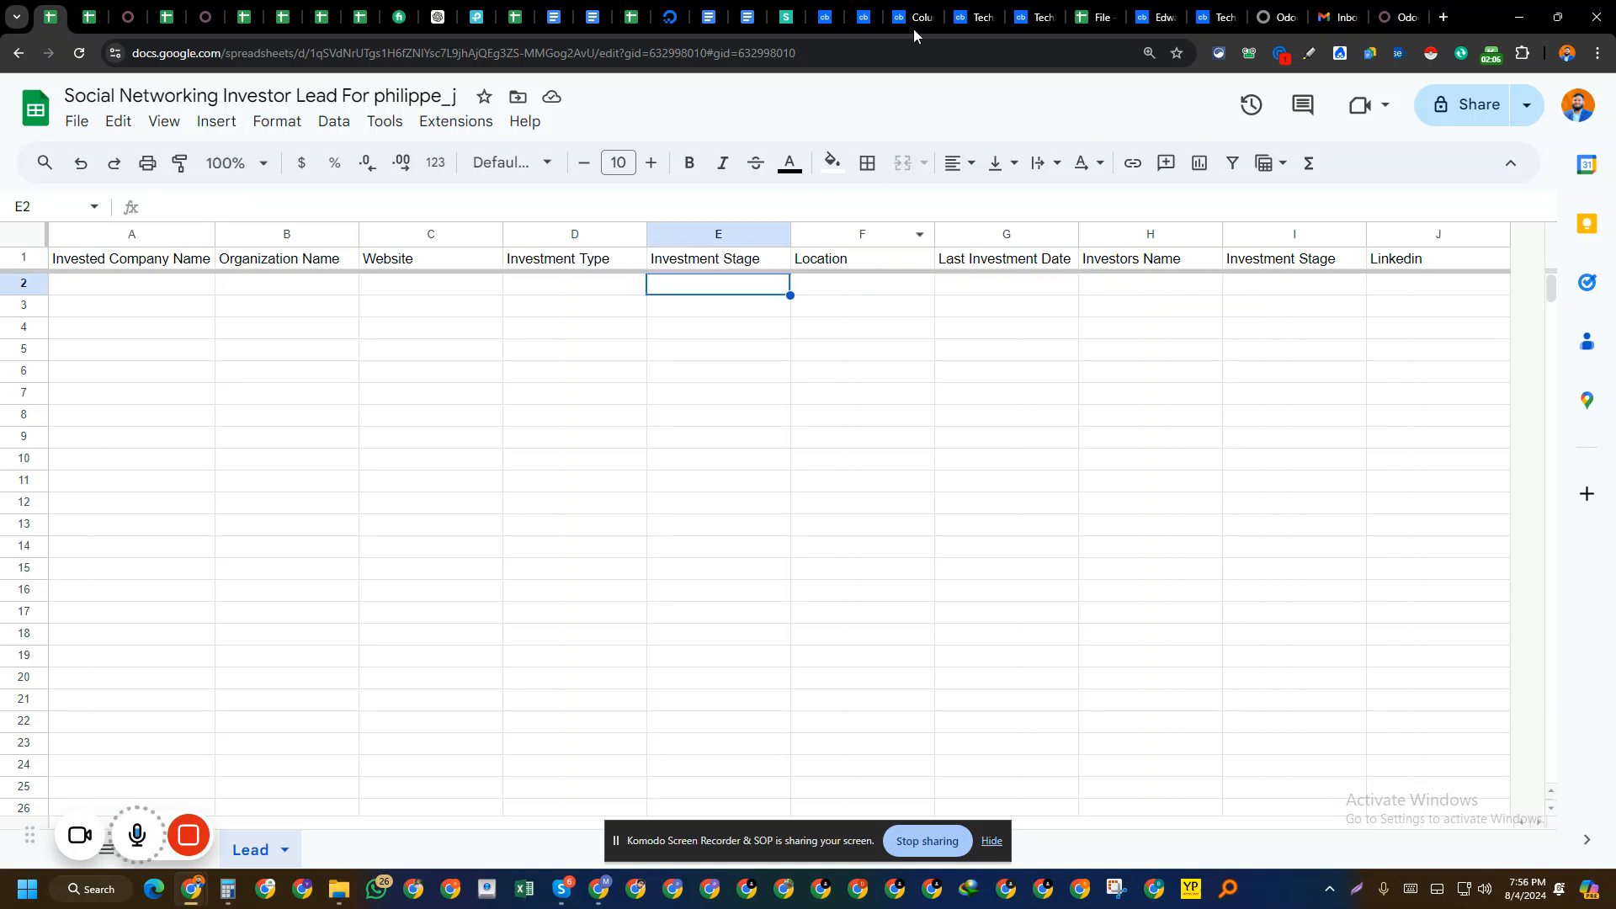
- Highlight the investor types and funding stages in the Techstars profile's About section, checking them against the Lead sheet's Investment Stage column
click(960, 7)
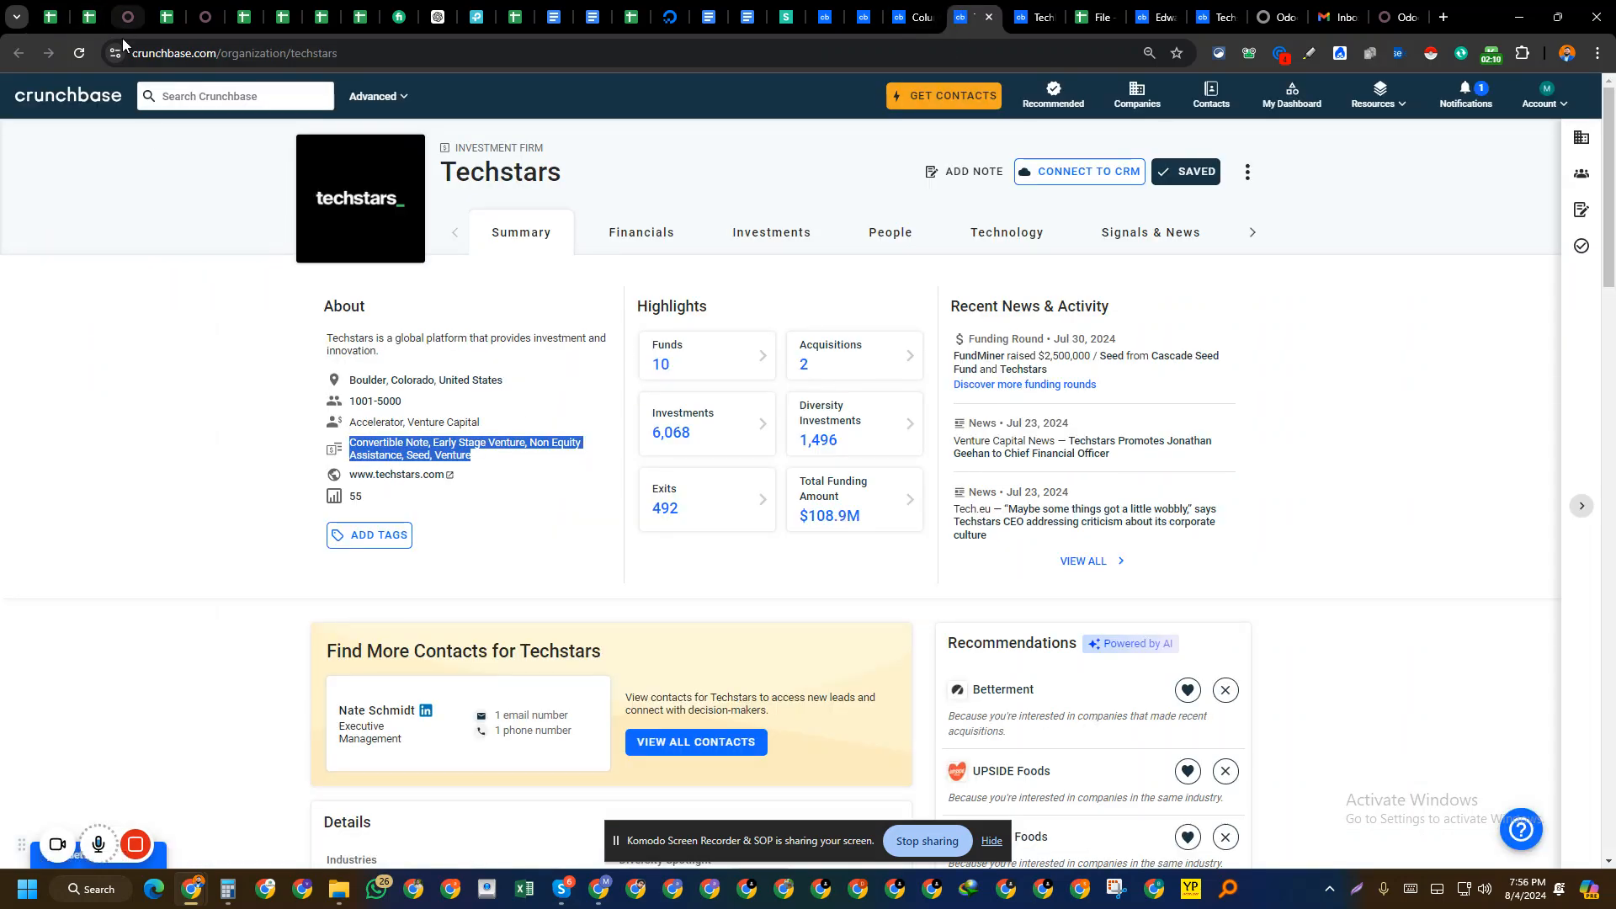
drag(349, 422, 485, 419)
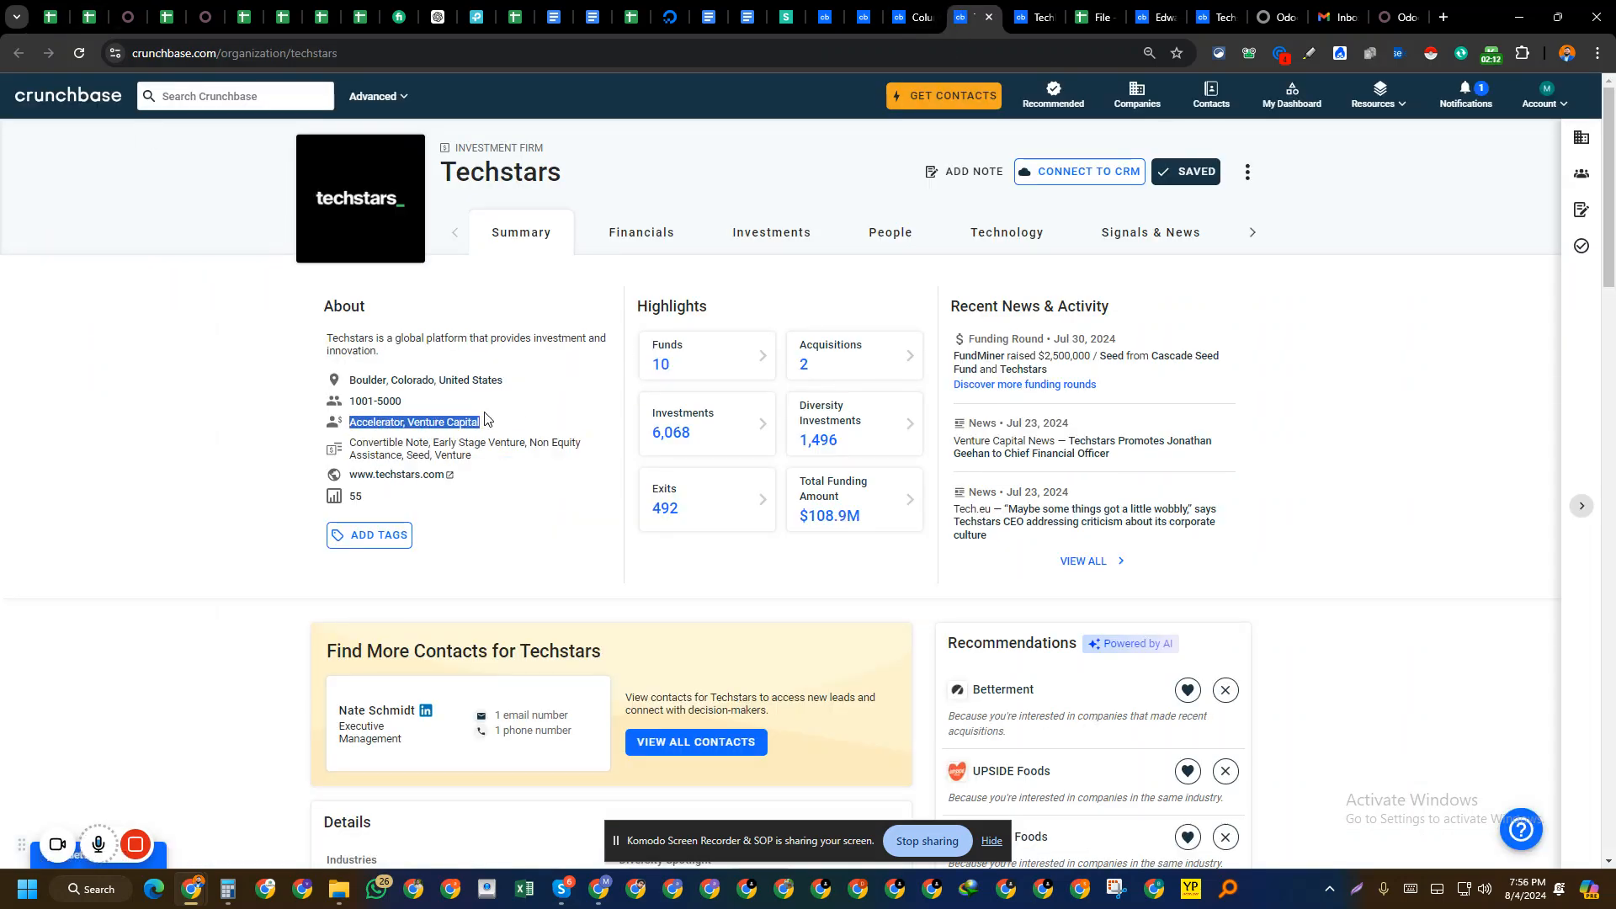
click(50, 17)
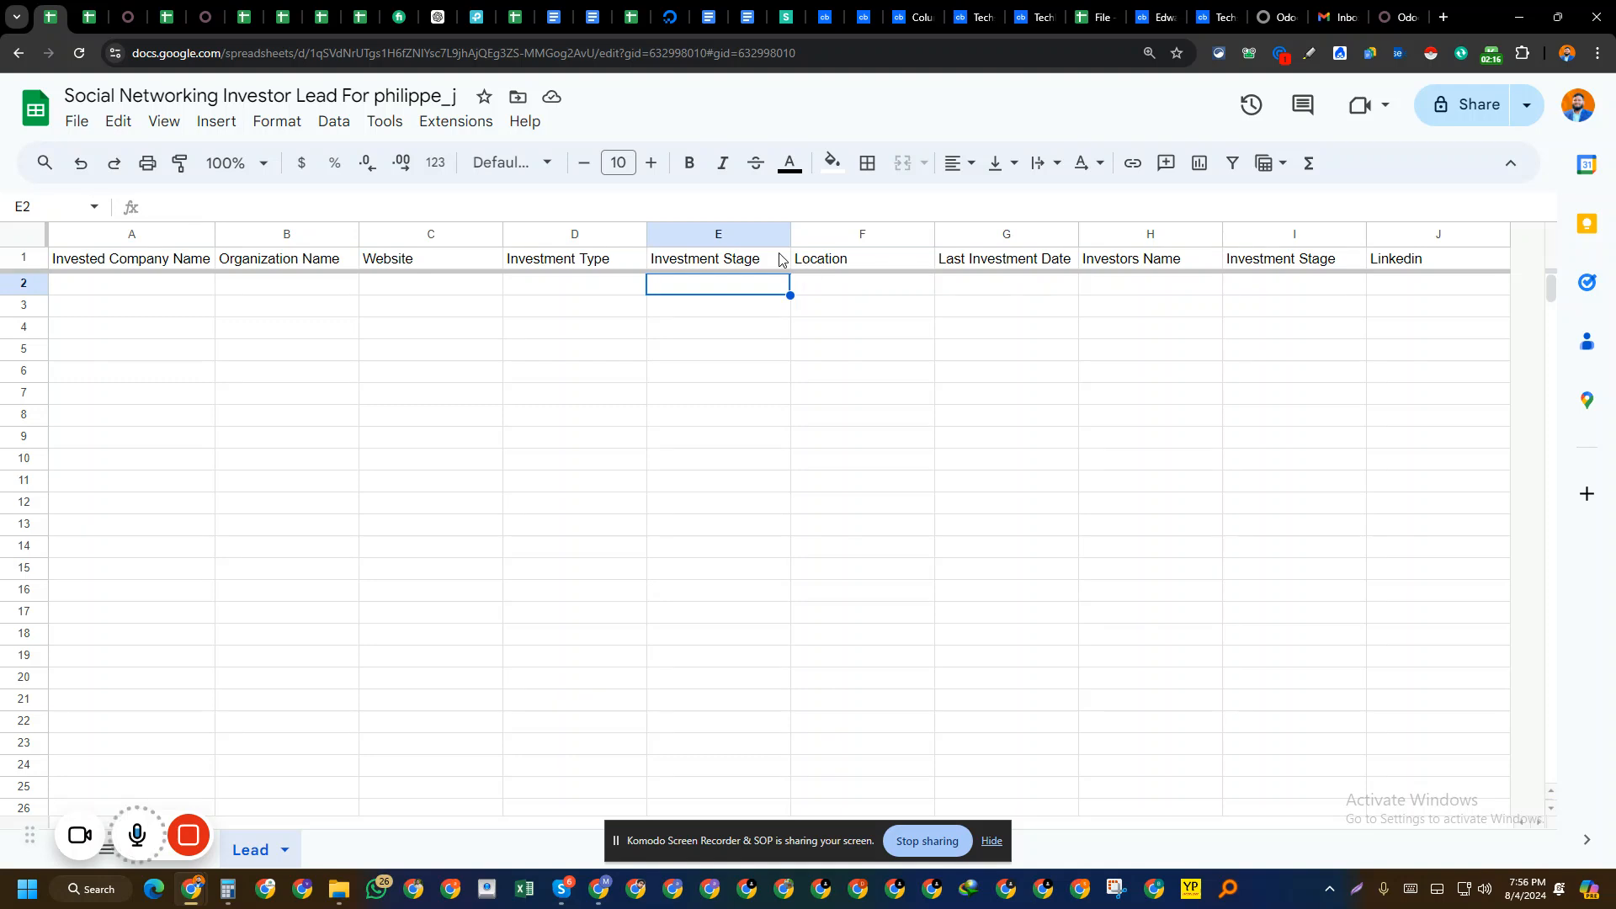
click(958, 15)
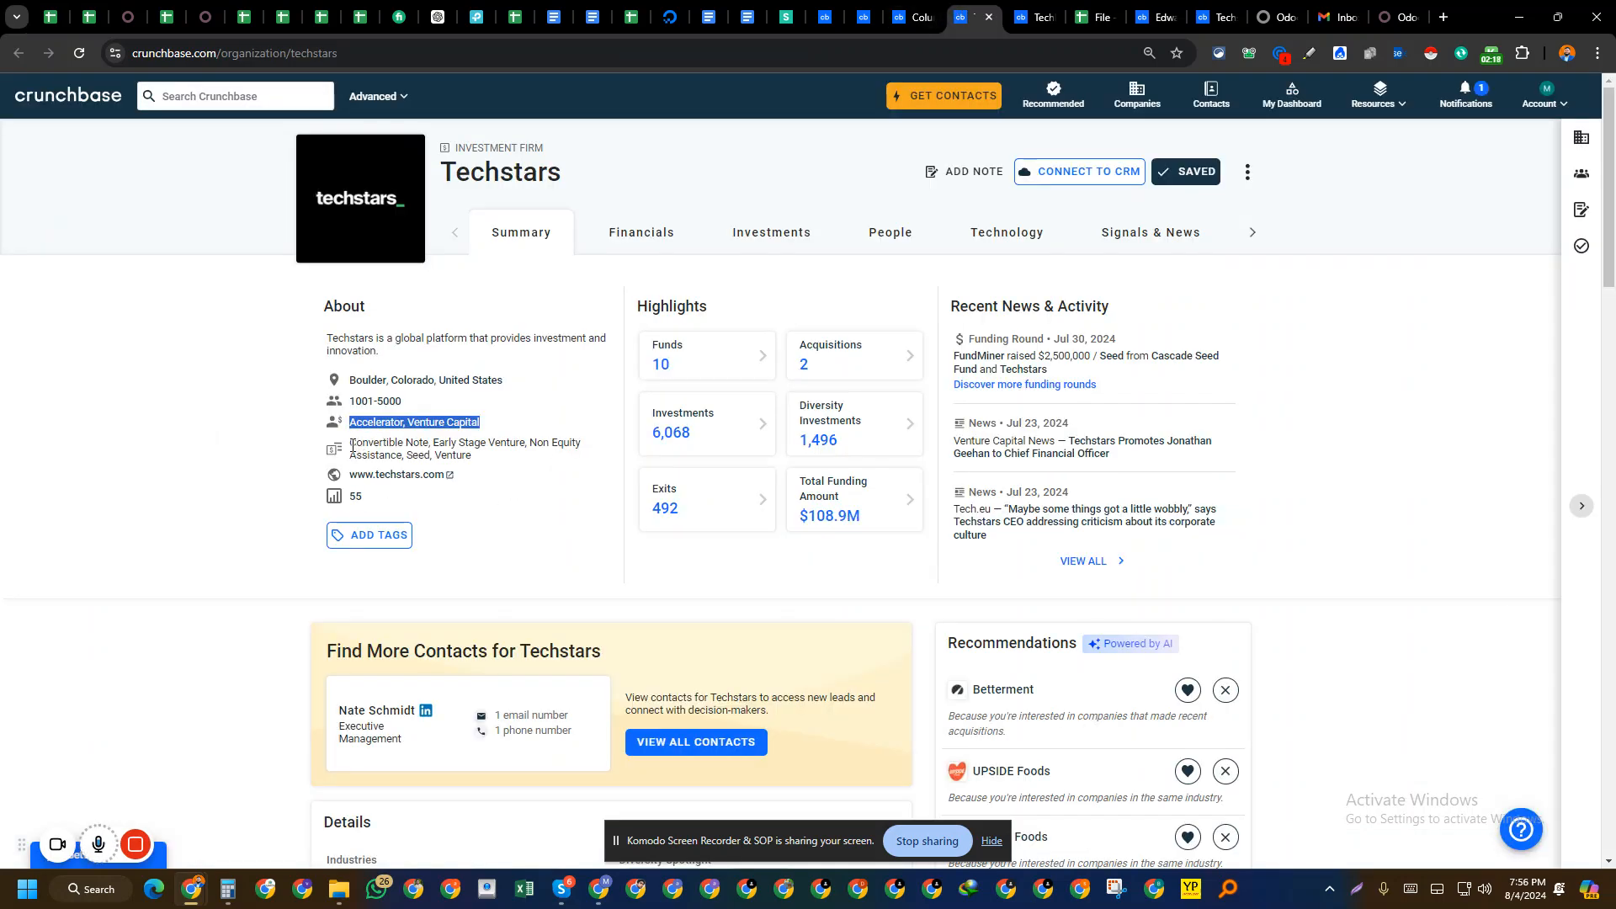
drag(352, 446, 485, 460)
click(61, 15)
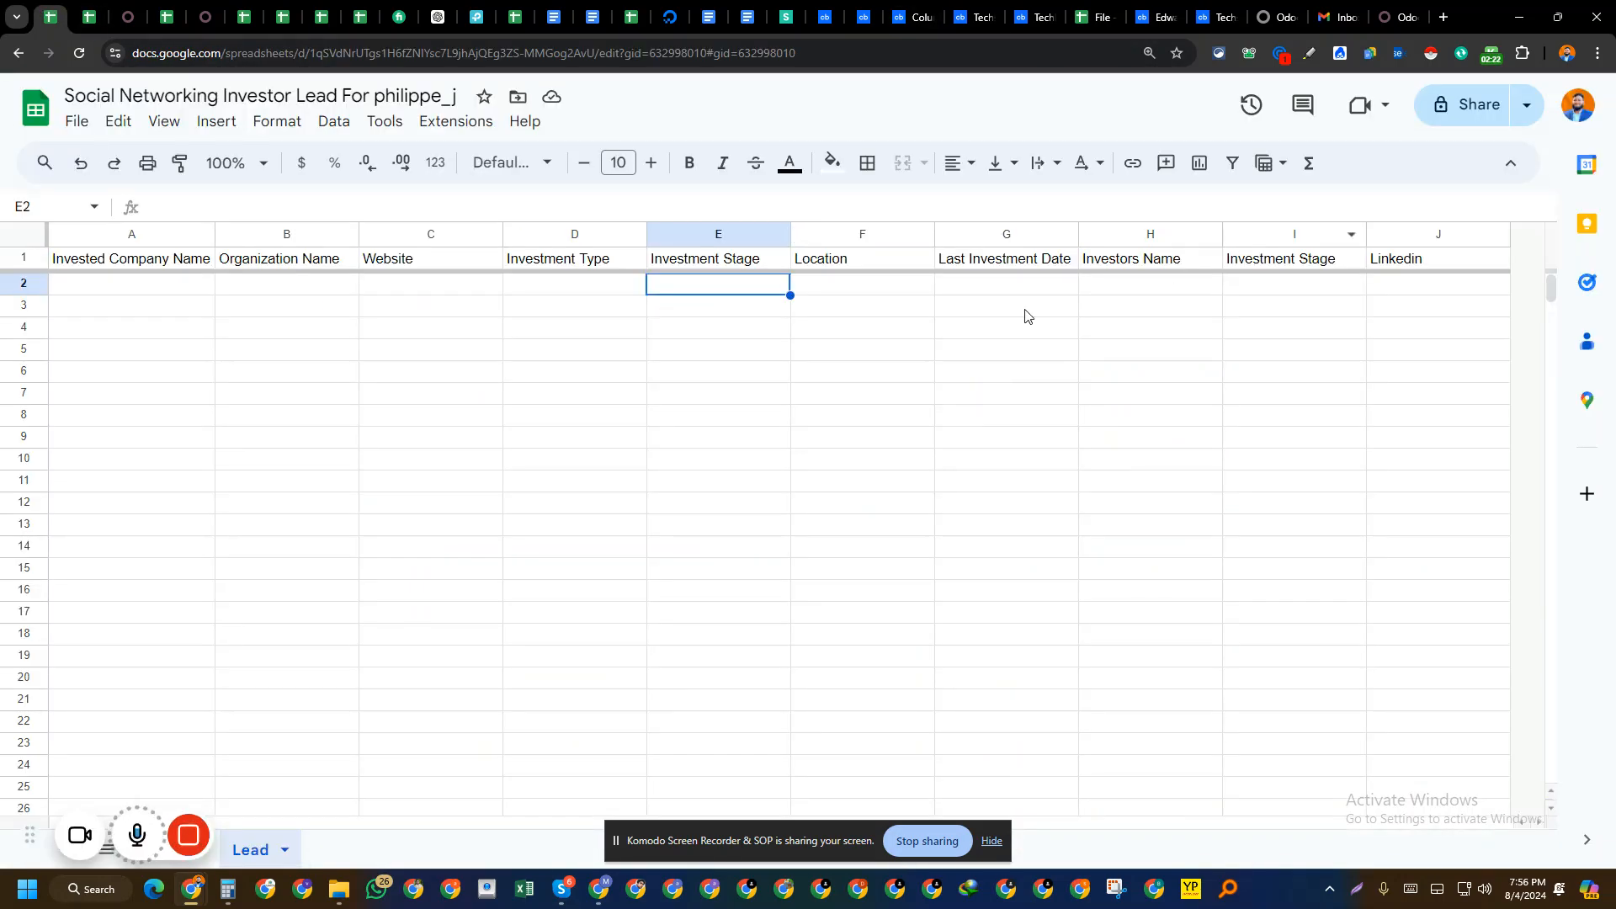
- Select the cell below the Lead sheet's Location header, F2, and highlight United States in the Techstars profile's location
double_click(857, 285)
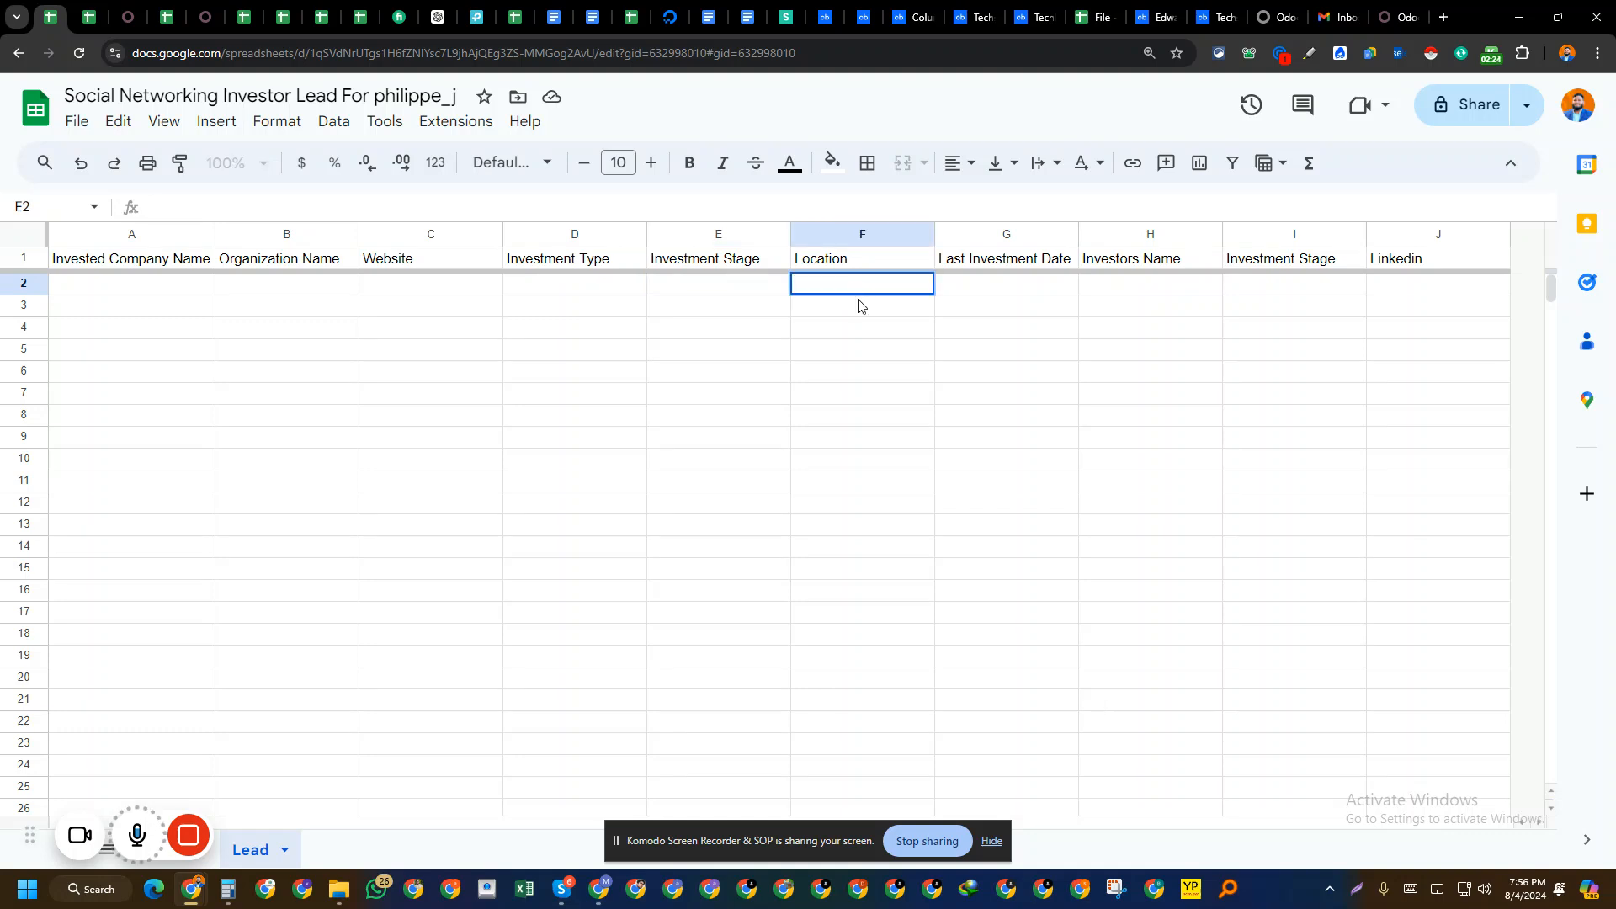
key(Return)
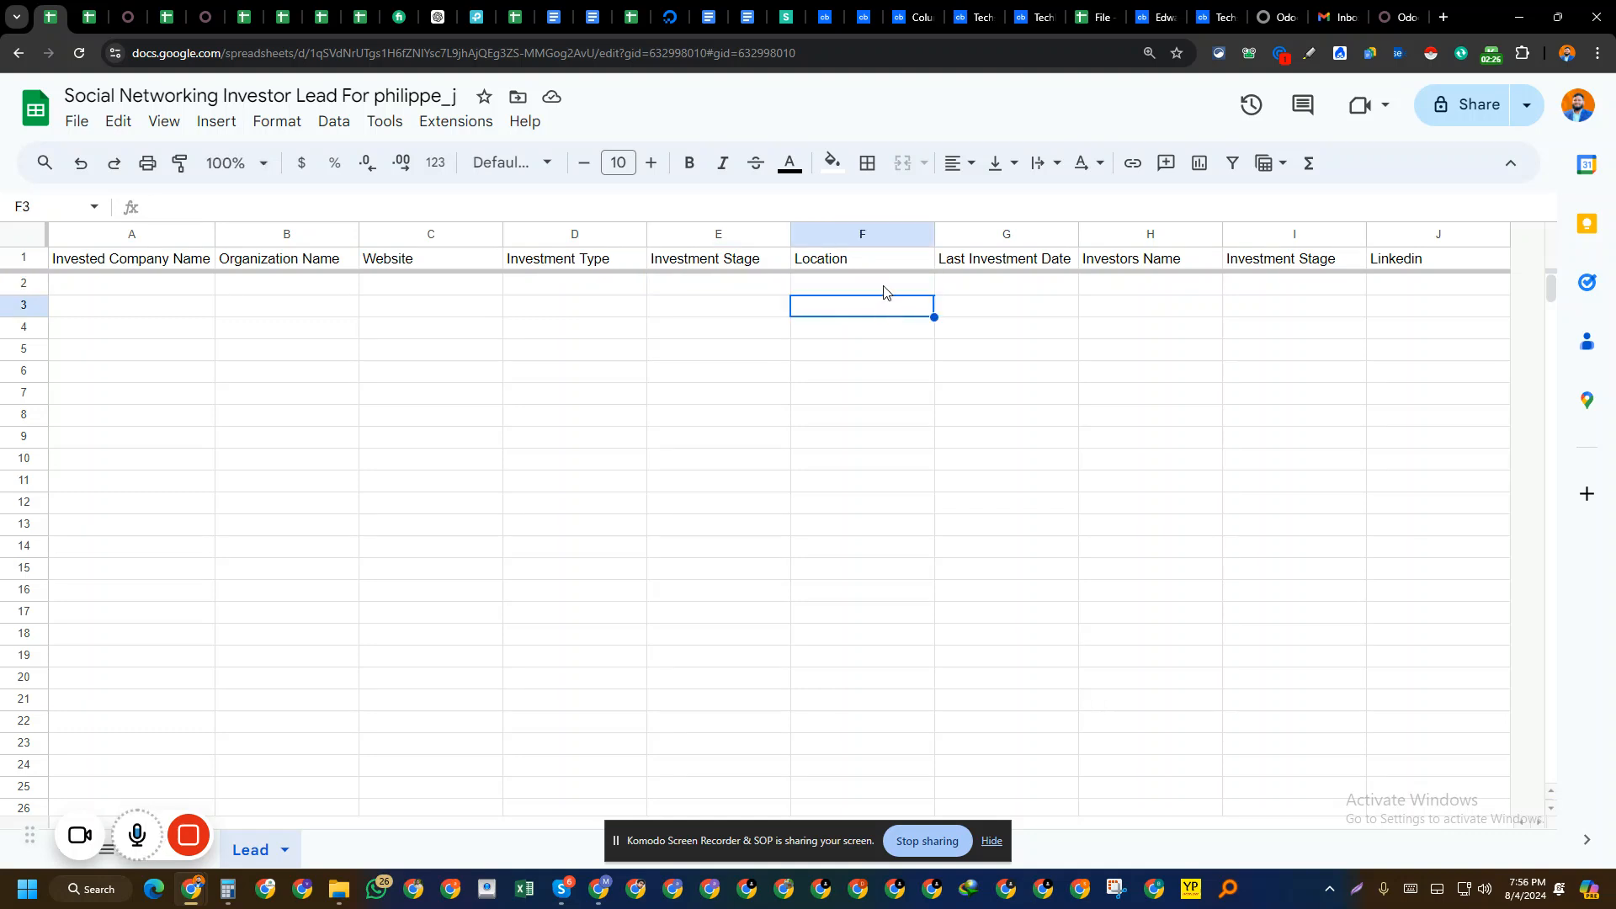
double_click(884, 286)
click(1002, 12)
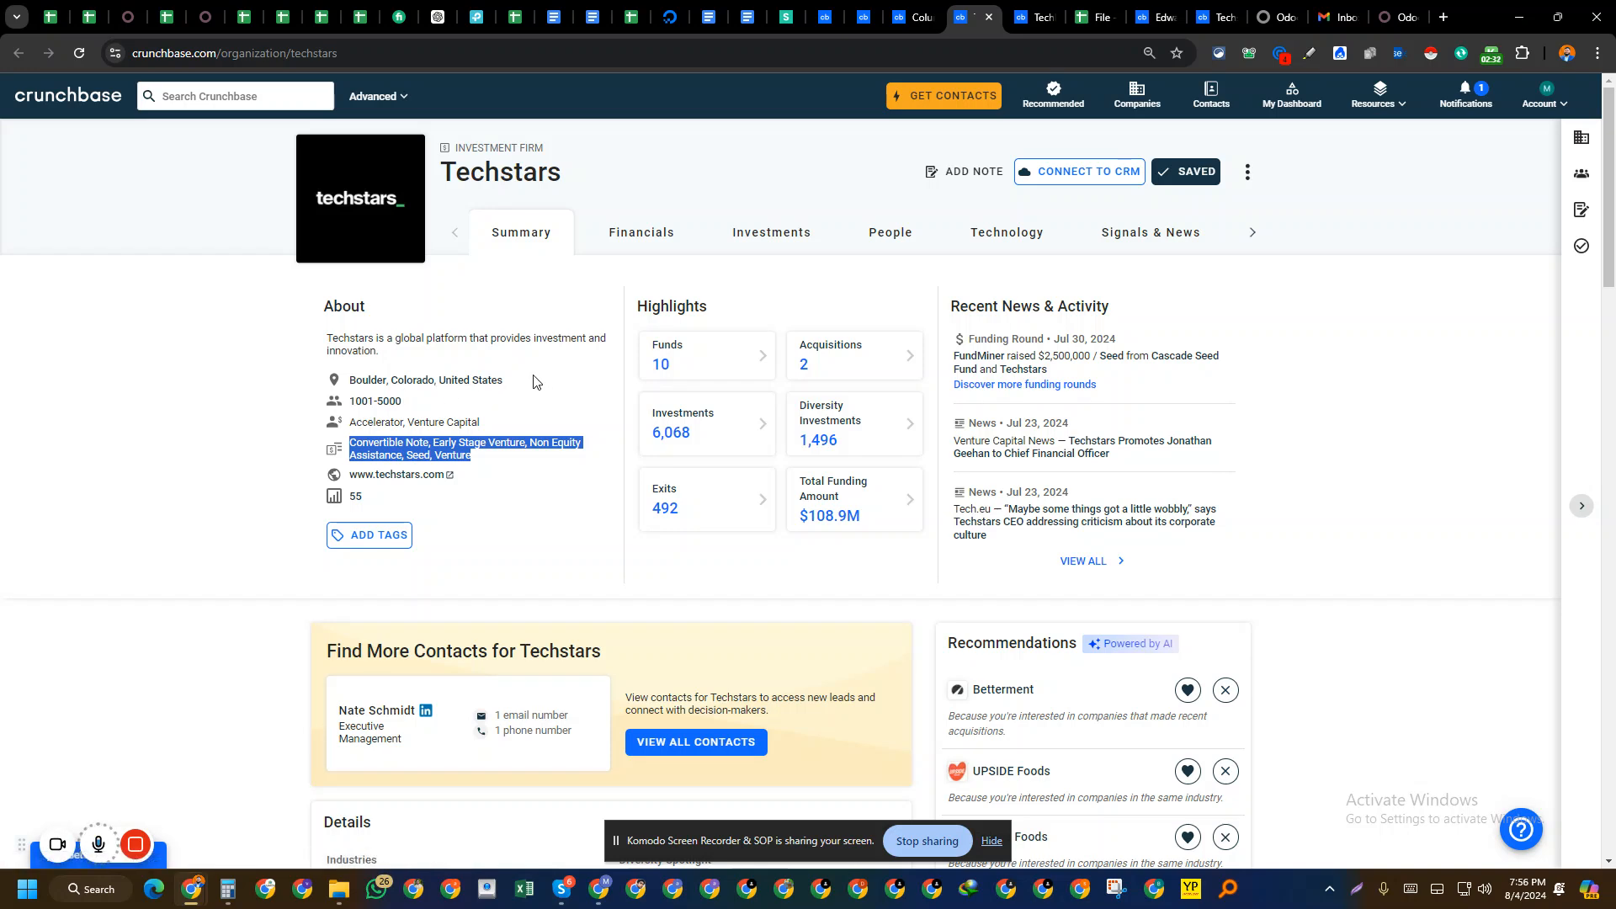
drag(534, 381, 441, 382)
- Search Google for the highlighted United States, highlight the country description, and close the results
right_click(442, 379)
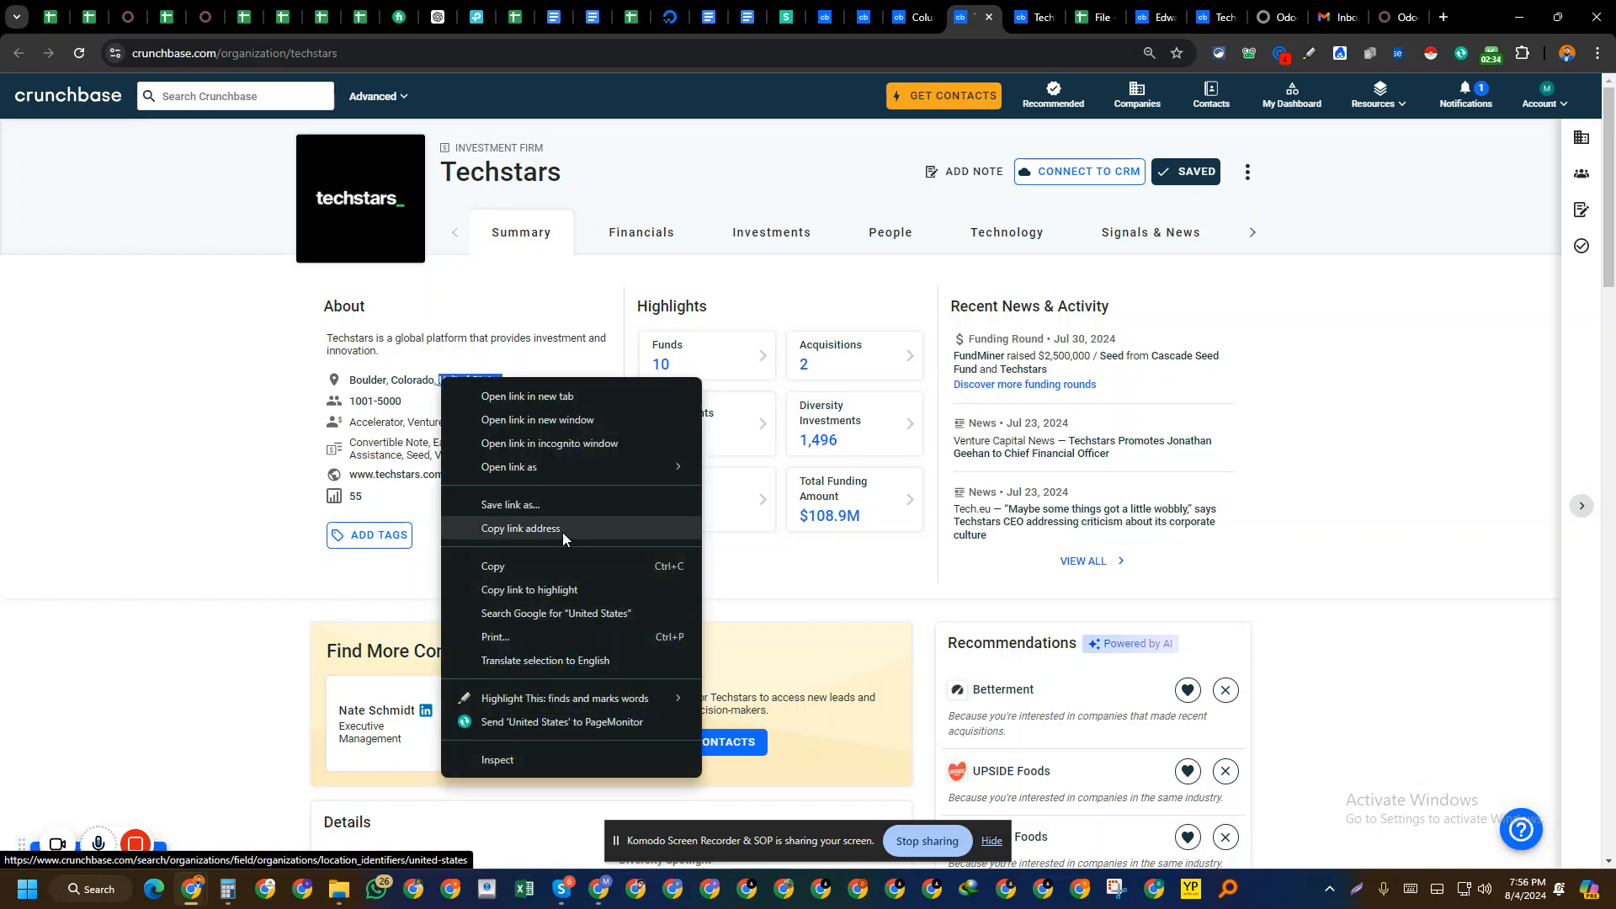
click(549, 615)
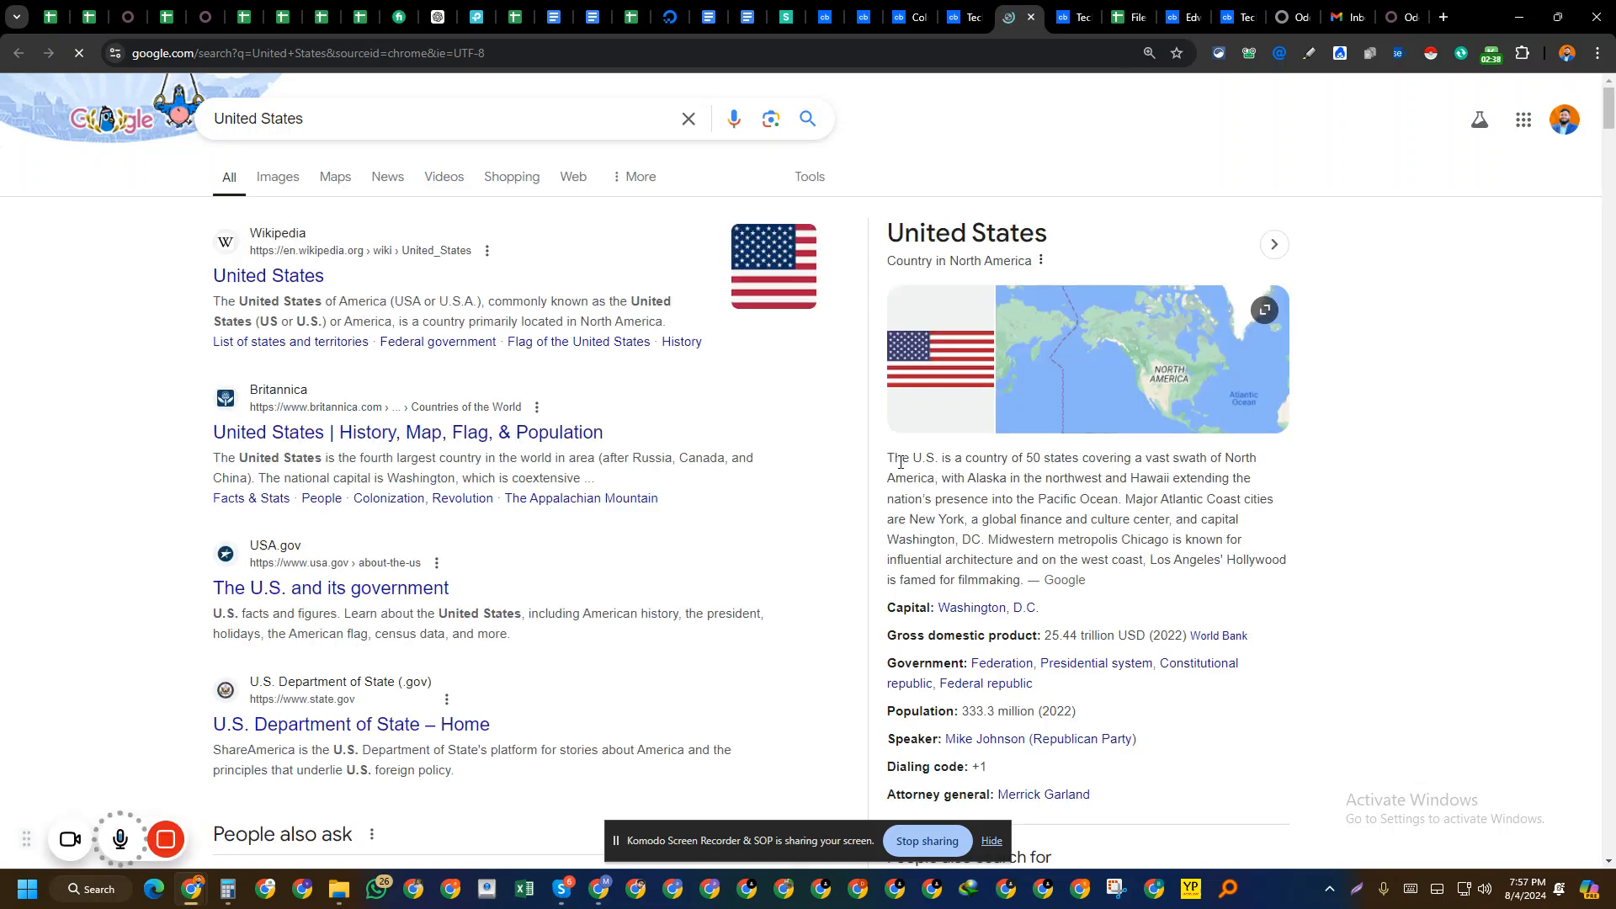
drag(894, 461, 1206, 618)
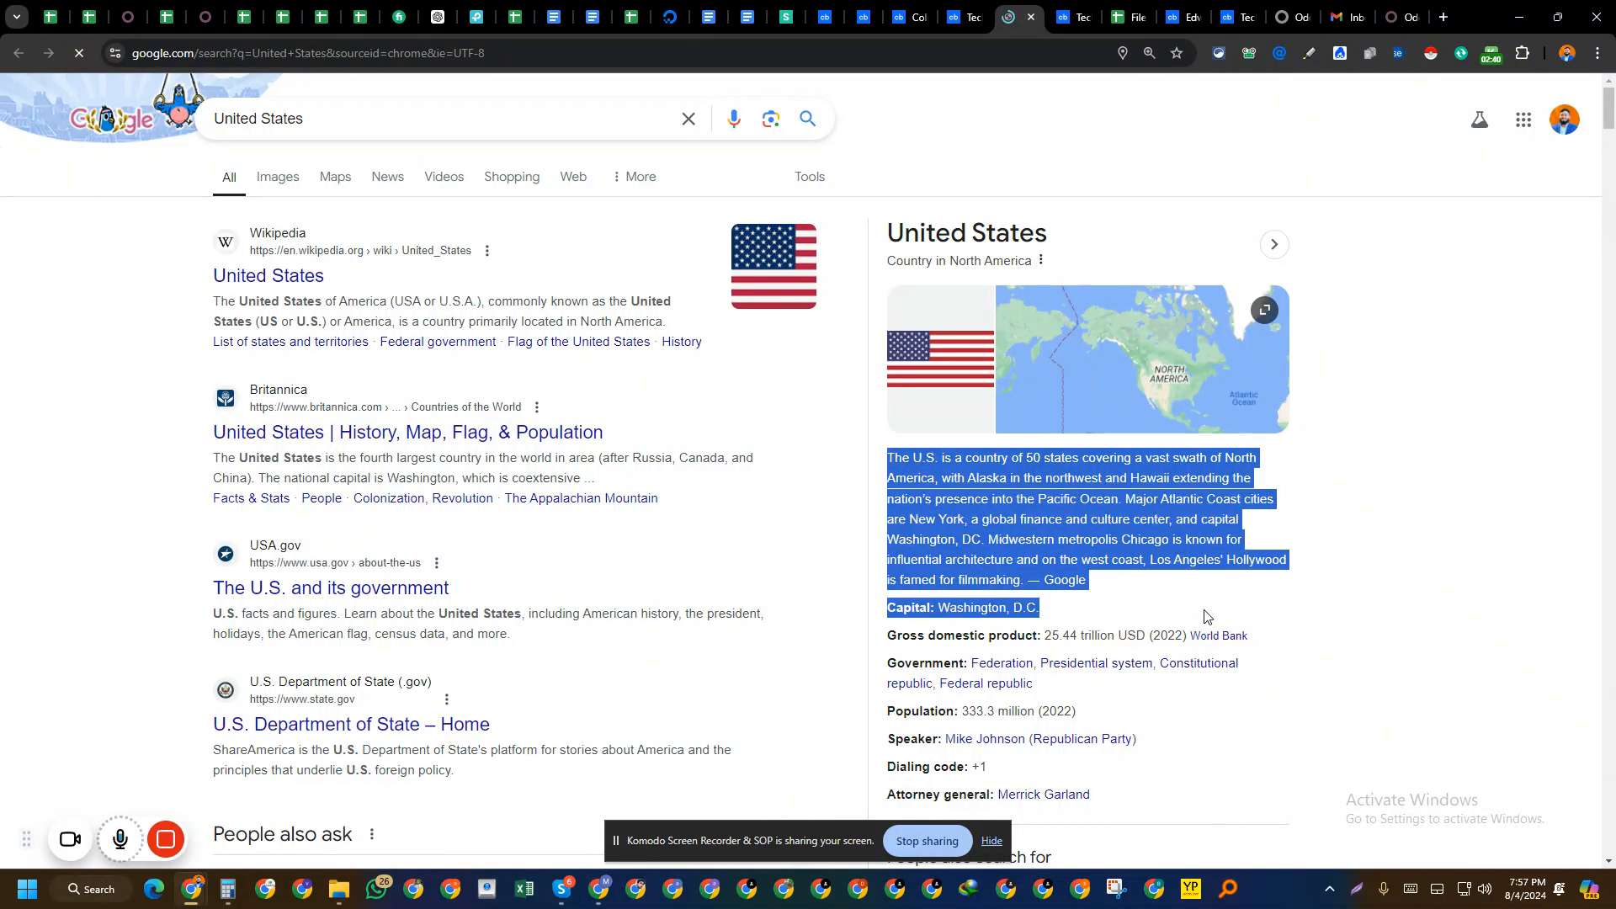
click(1031, 17)
- Compare the Column and Techstars Crunchbase pages, then inspect the Invested Company Name header in the Lead sheet
click(926, 9)
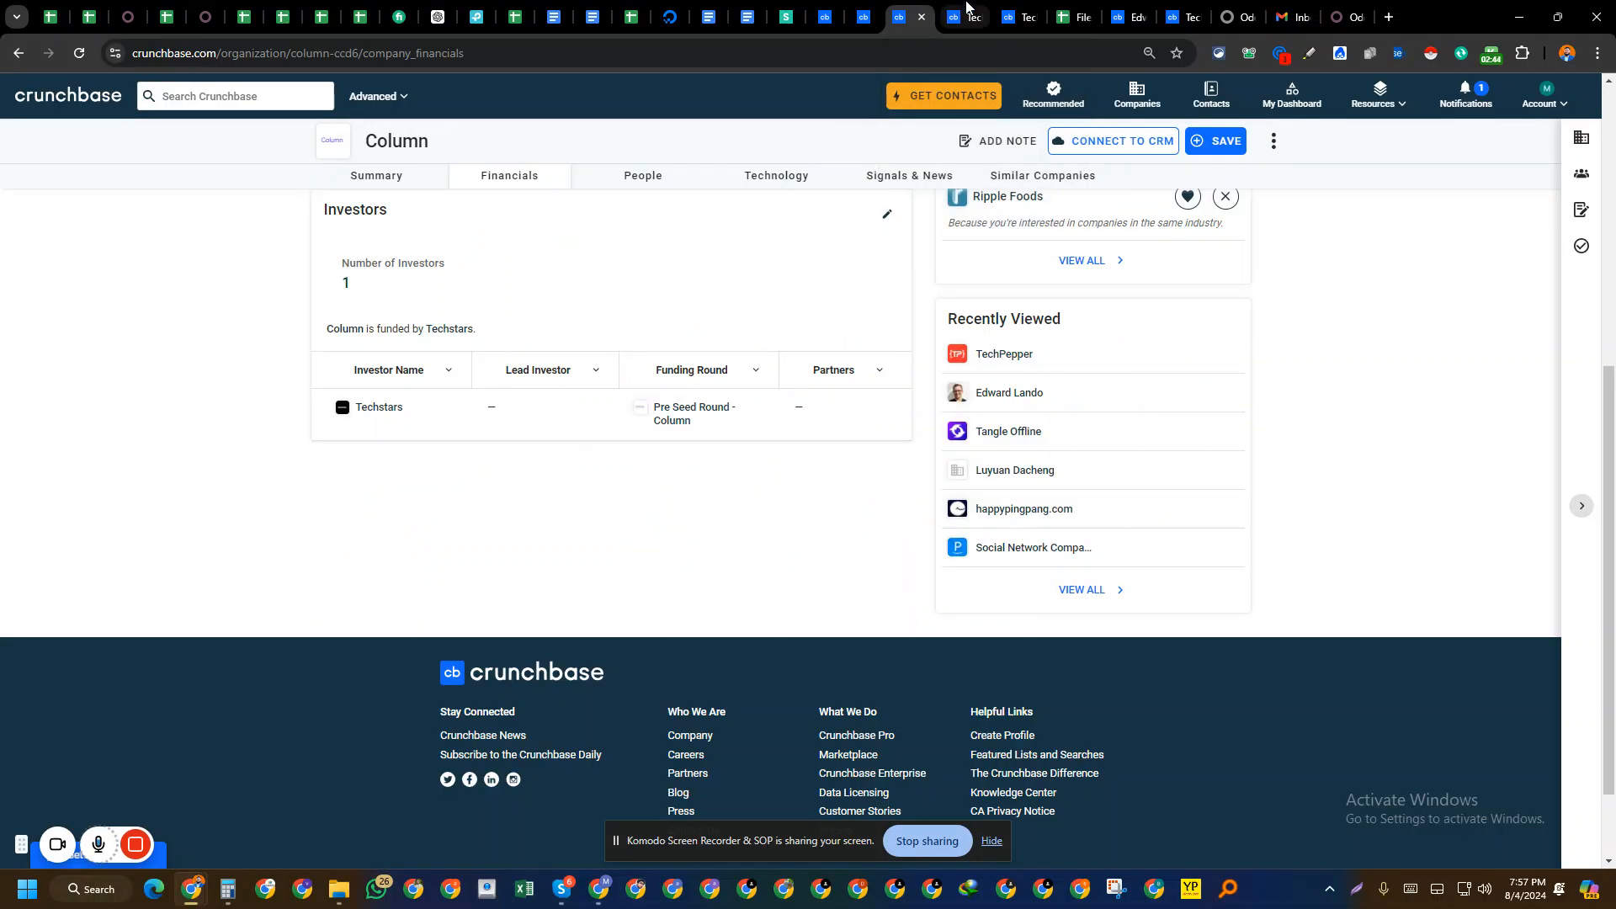
click(964, 6)
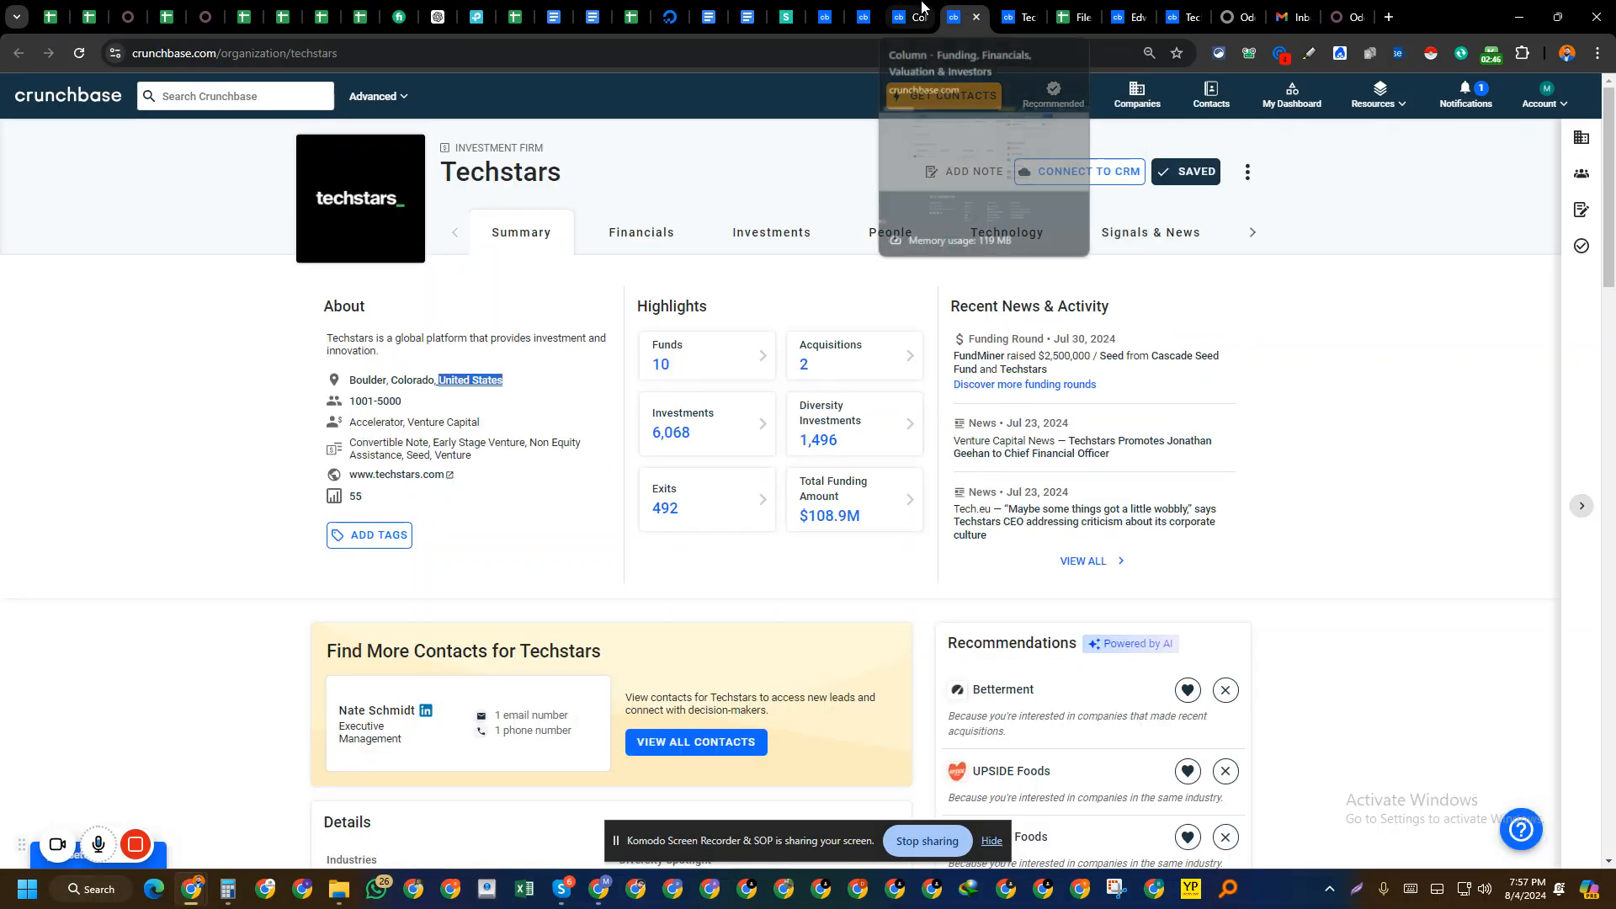
click(924, 8)
click(965, 7)
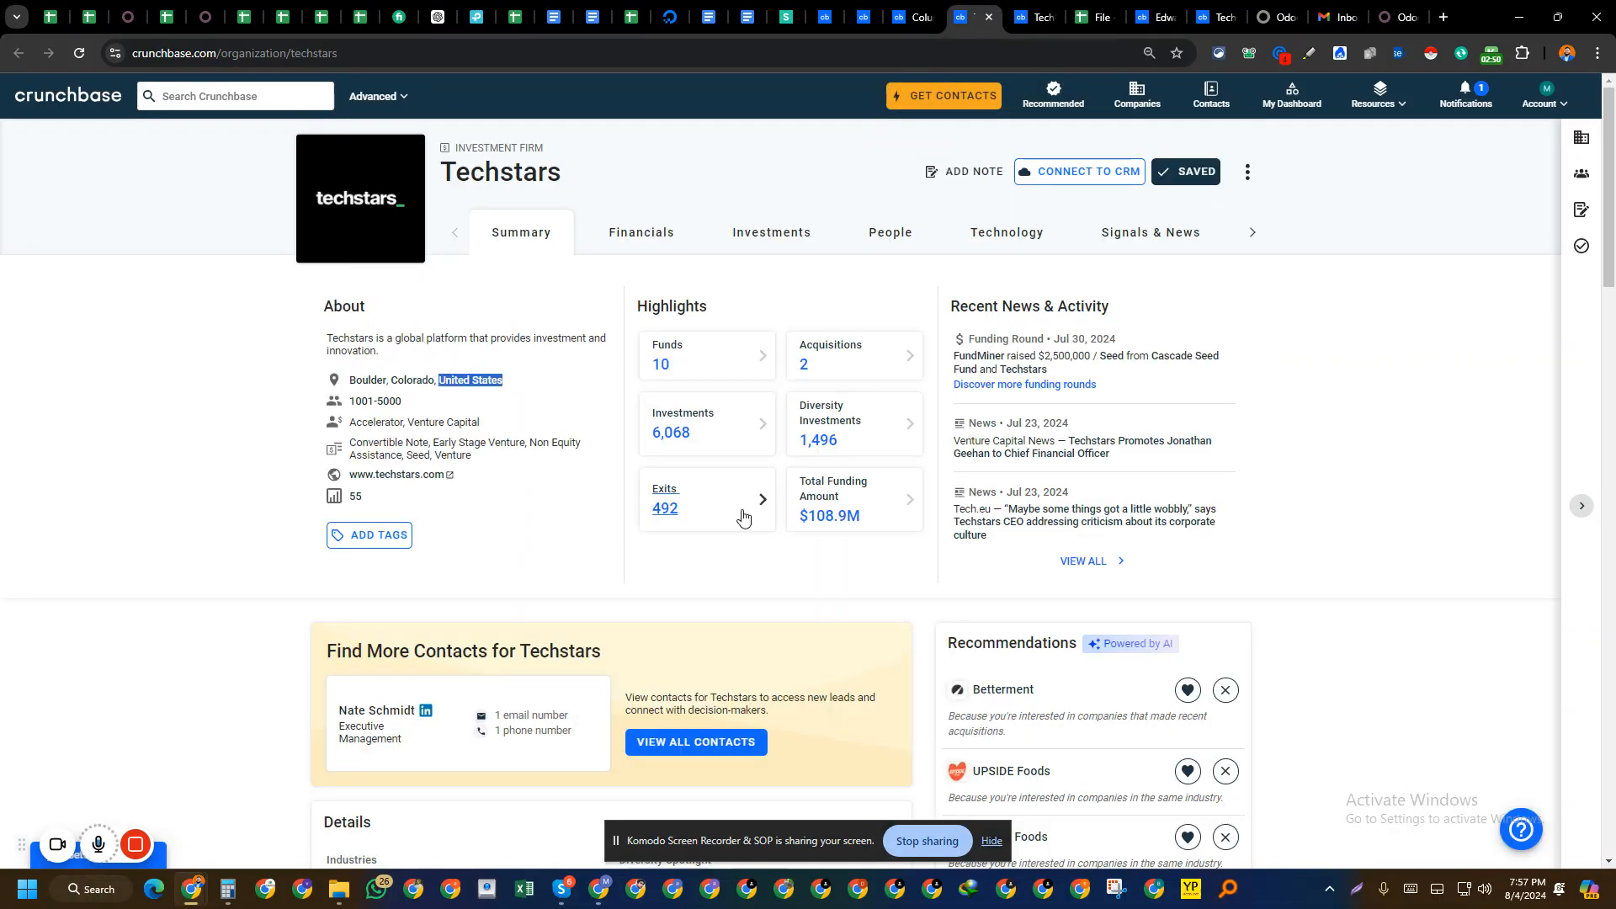
click(51, 16)
click(120, 268)
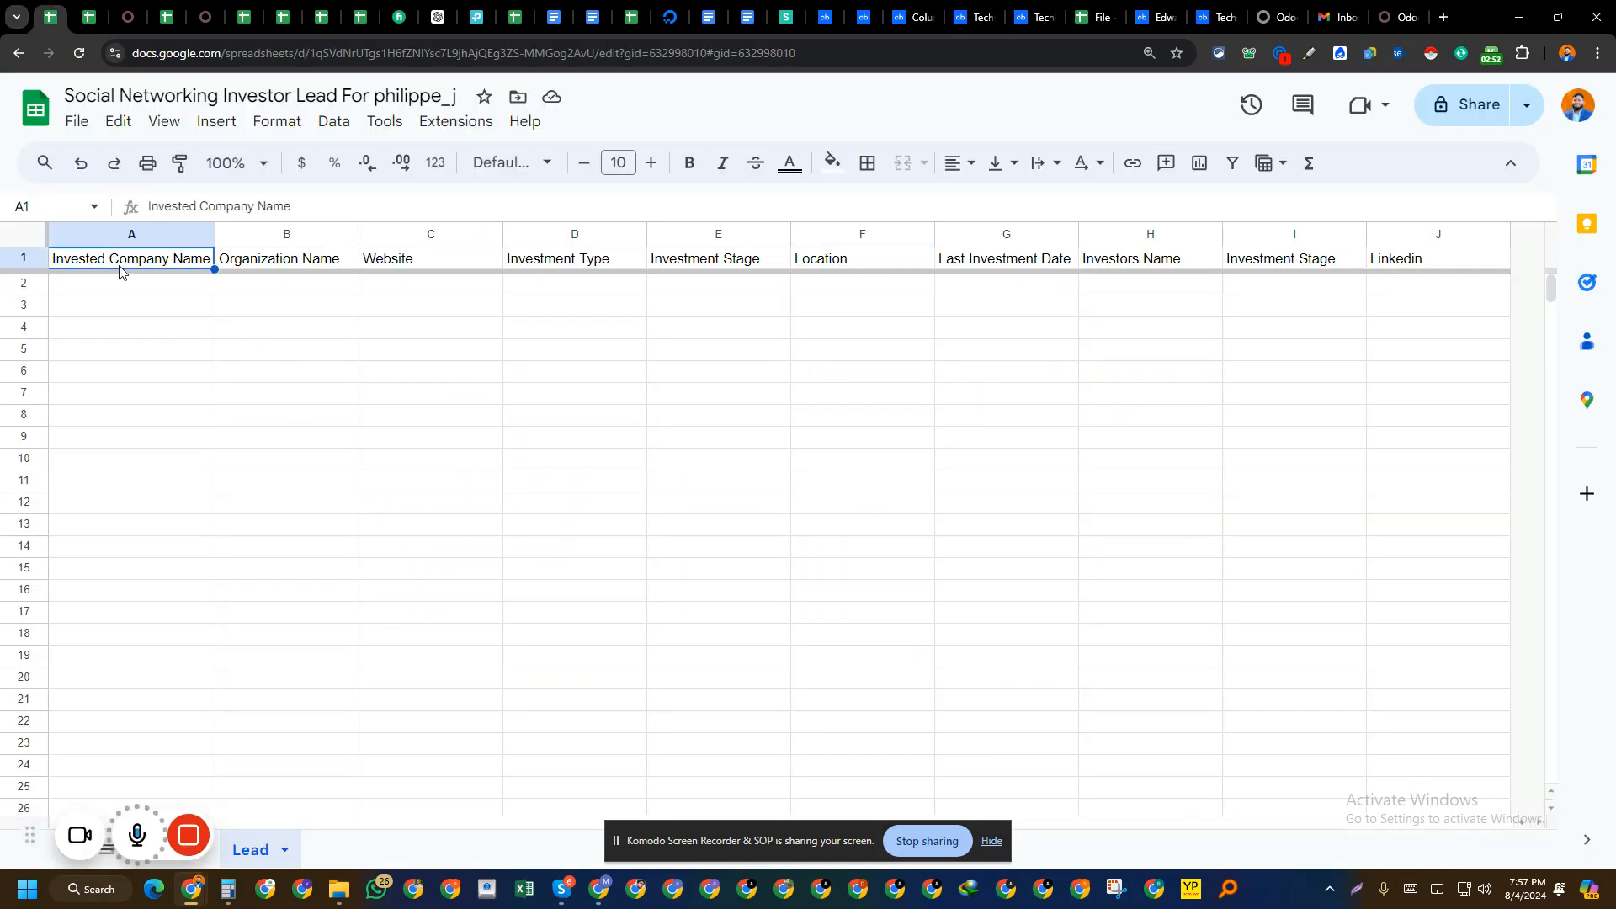
click(313, 348)
click(127, 259)
- Inspect Column's name and Crunchbase link in the source company list, then select headers A1:F1 in the Lead sheet
click(199, 886)
double_click(153, 289)
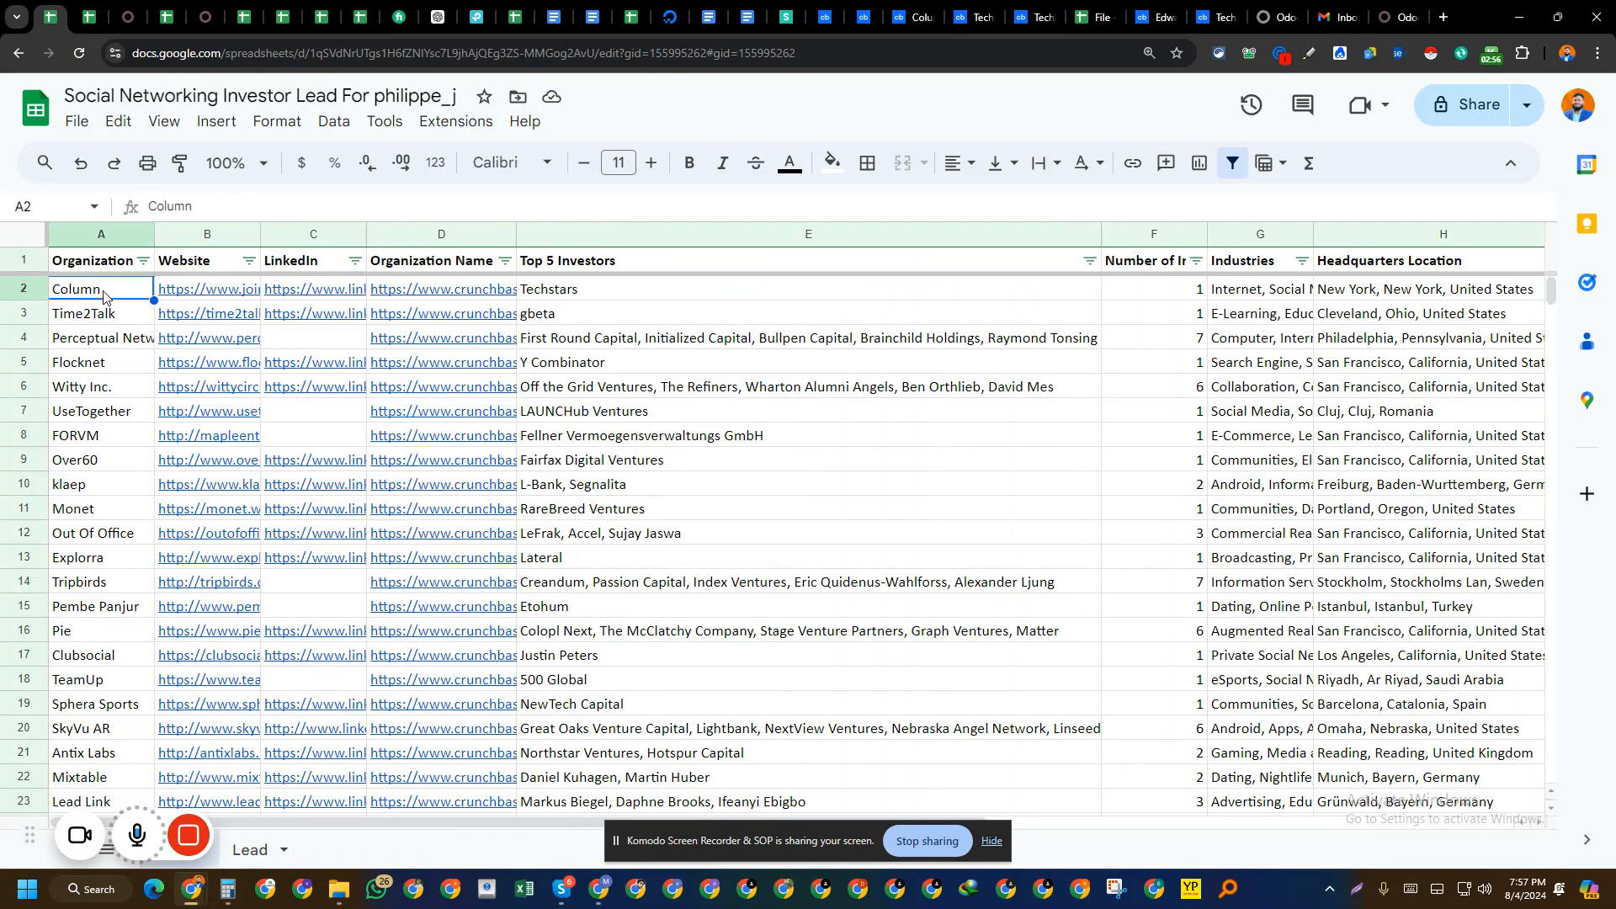
click(462, 290)
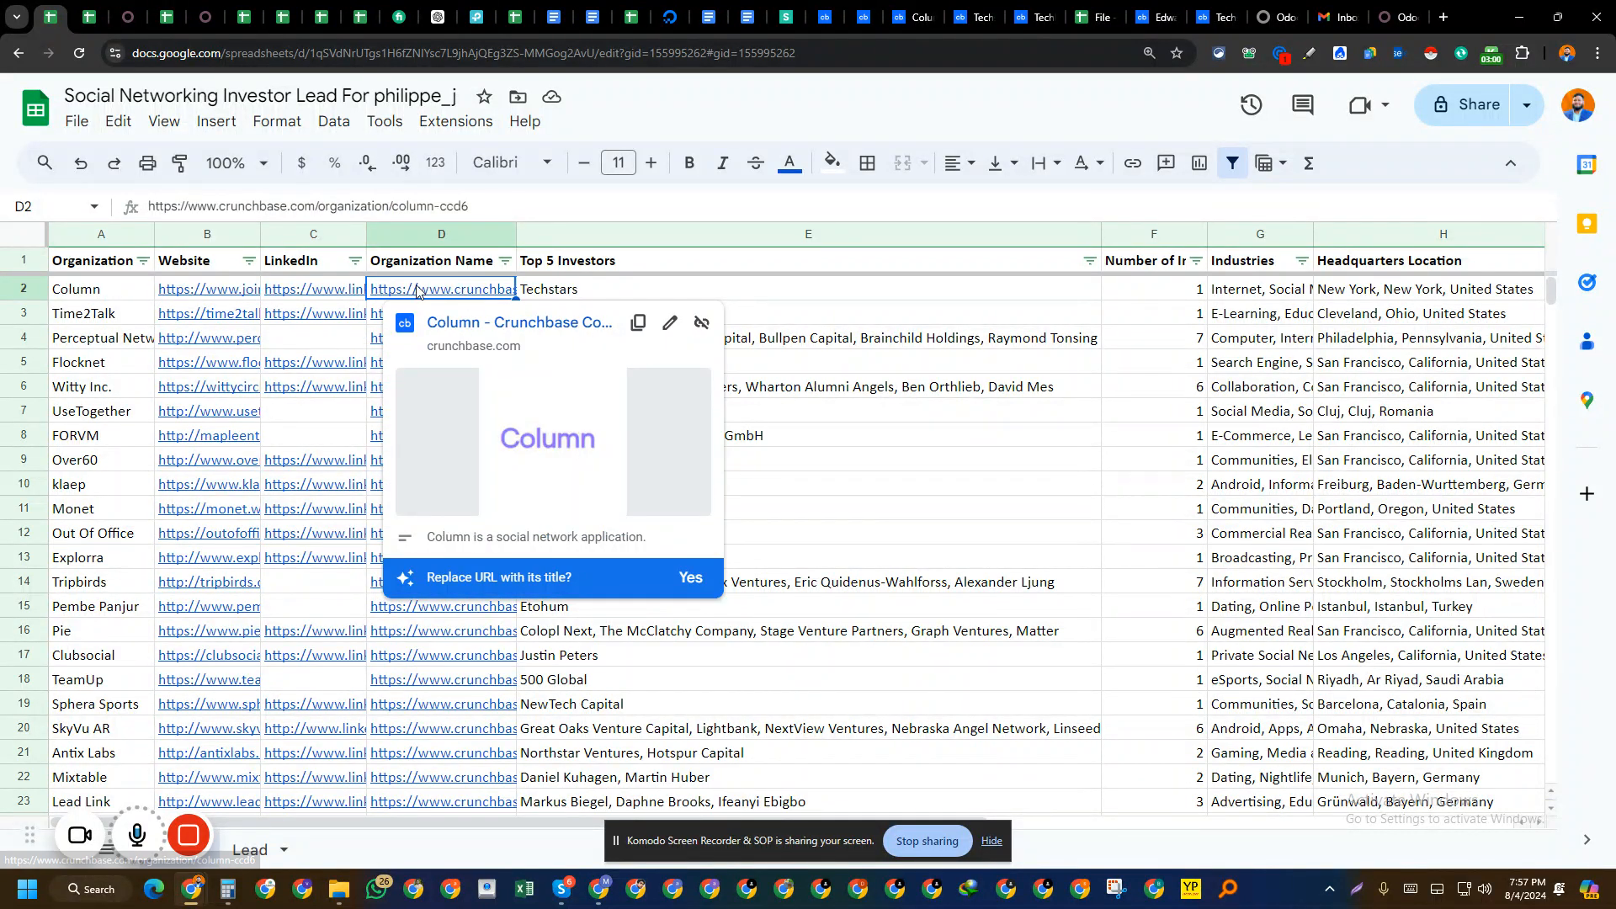
drag(464, 295, 180, 256)
click(250, 850)
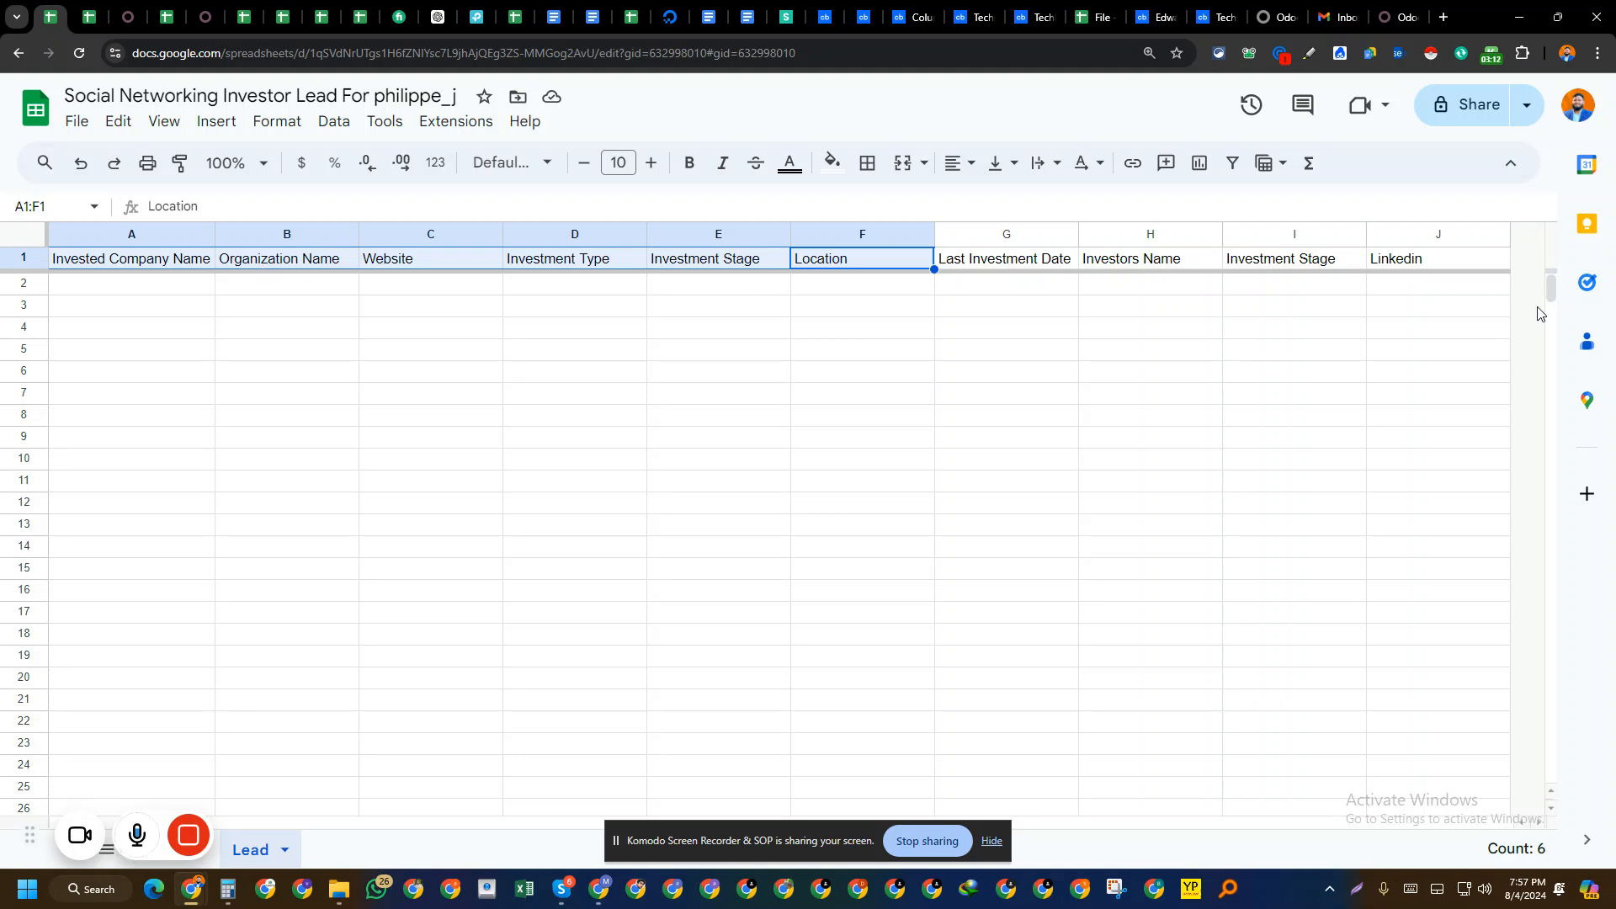
- Select the Last Investment Date header, G1, and view Techstars' list of investments by announced date on Crunchbase
click(1001, 267)
click(983, 9)
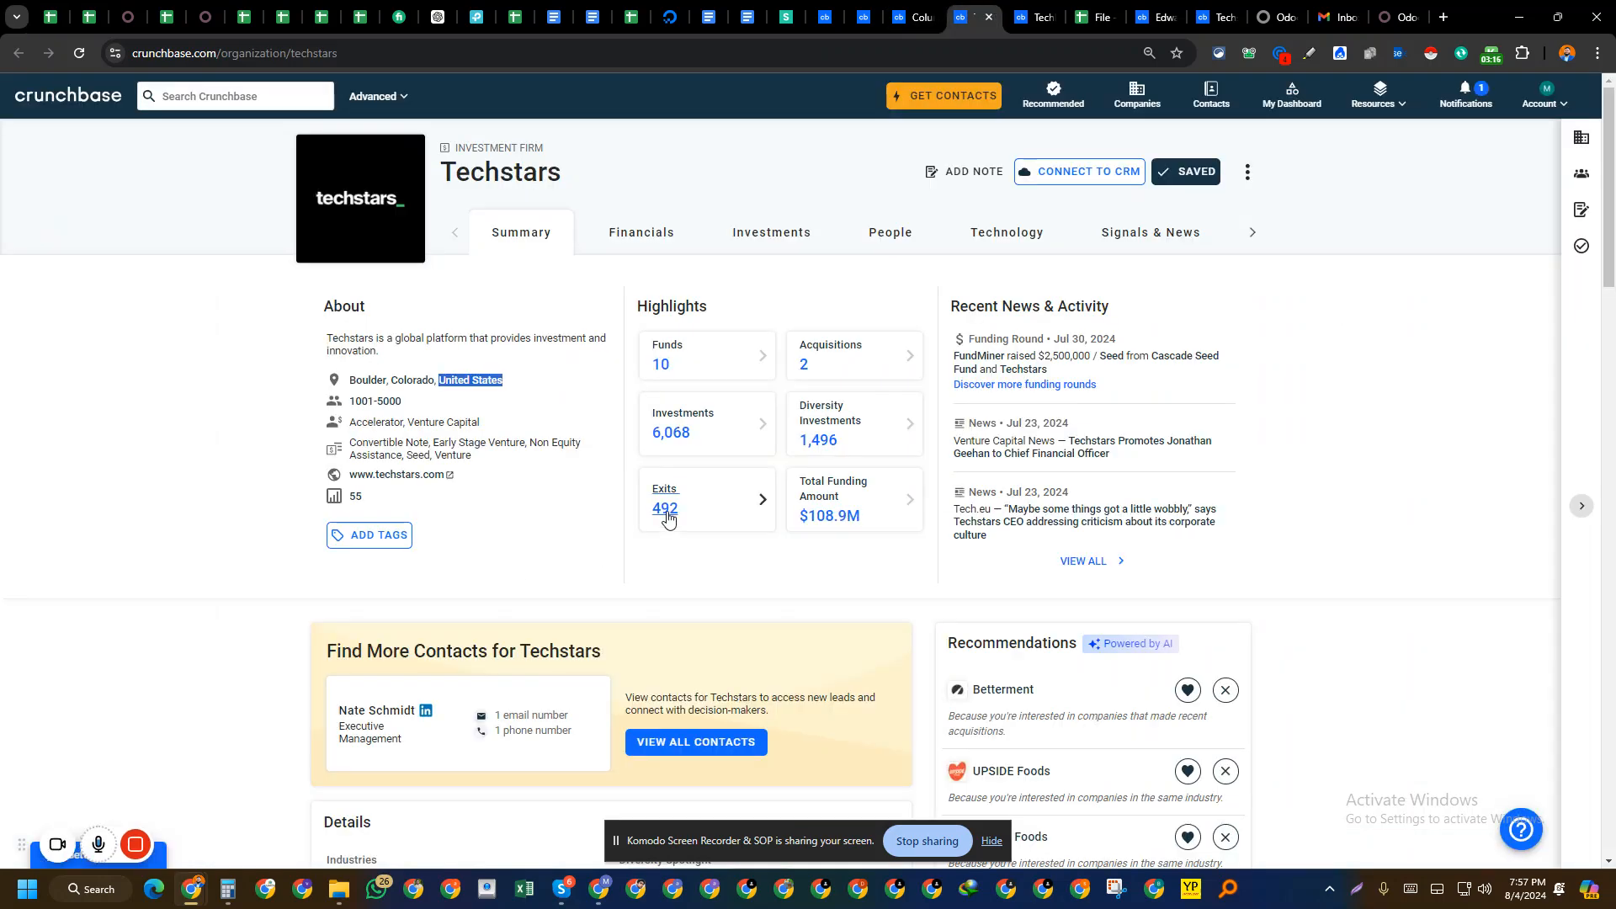
click(665, 431)
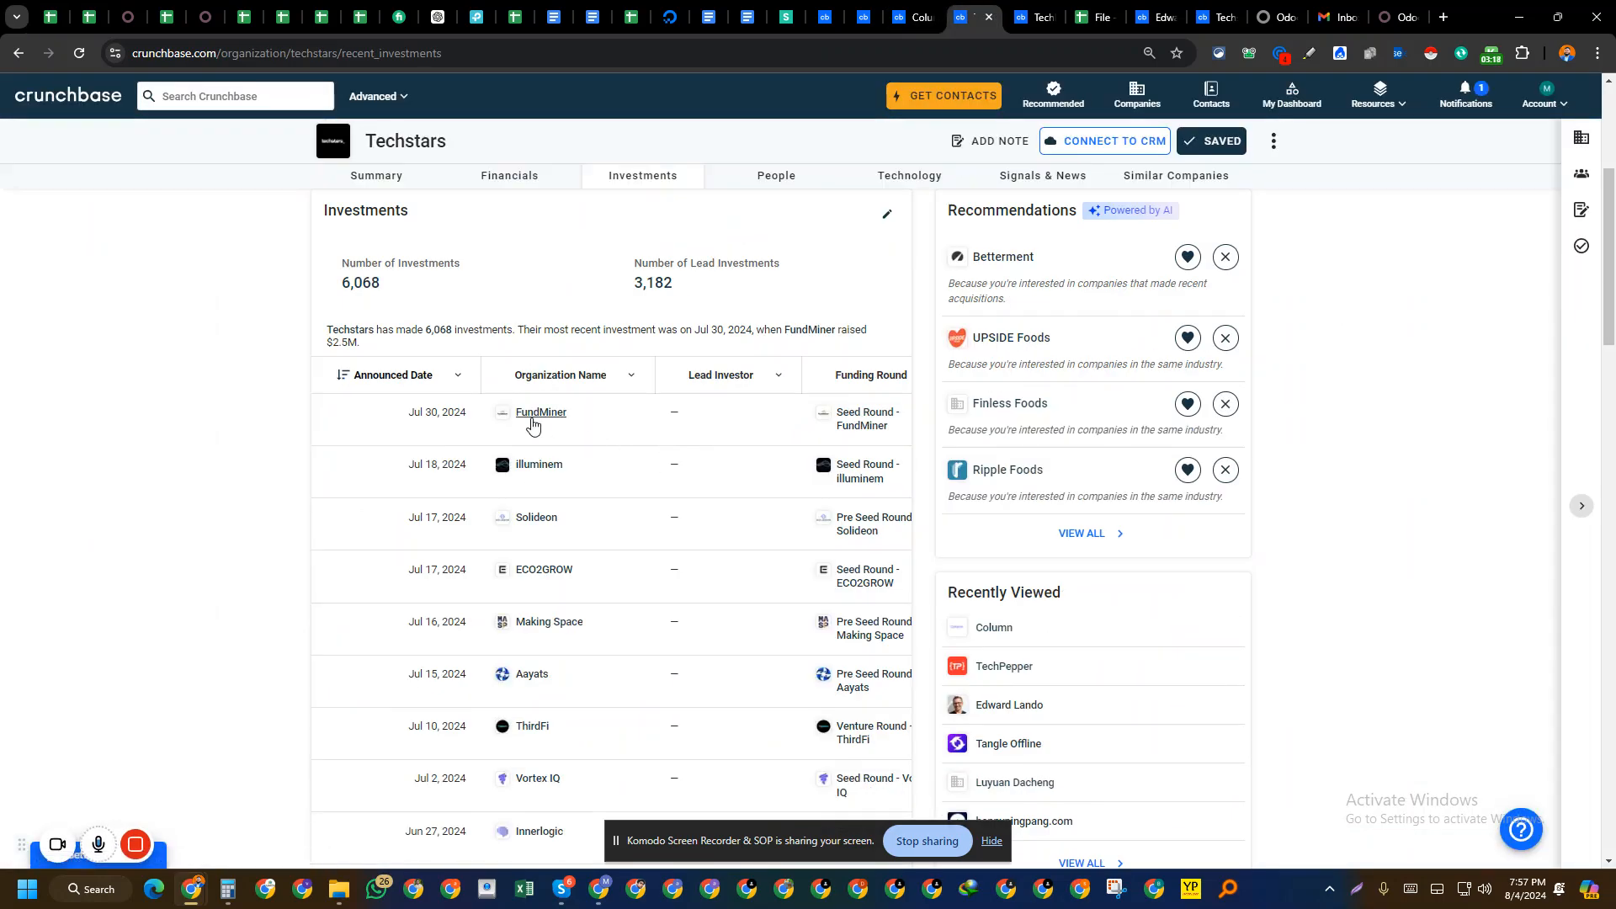
scroll(433, 505, down, 5)
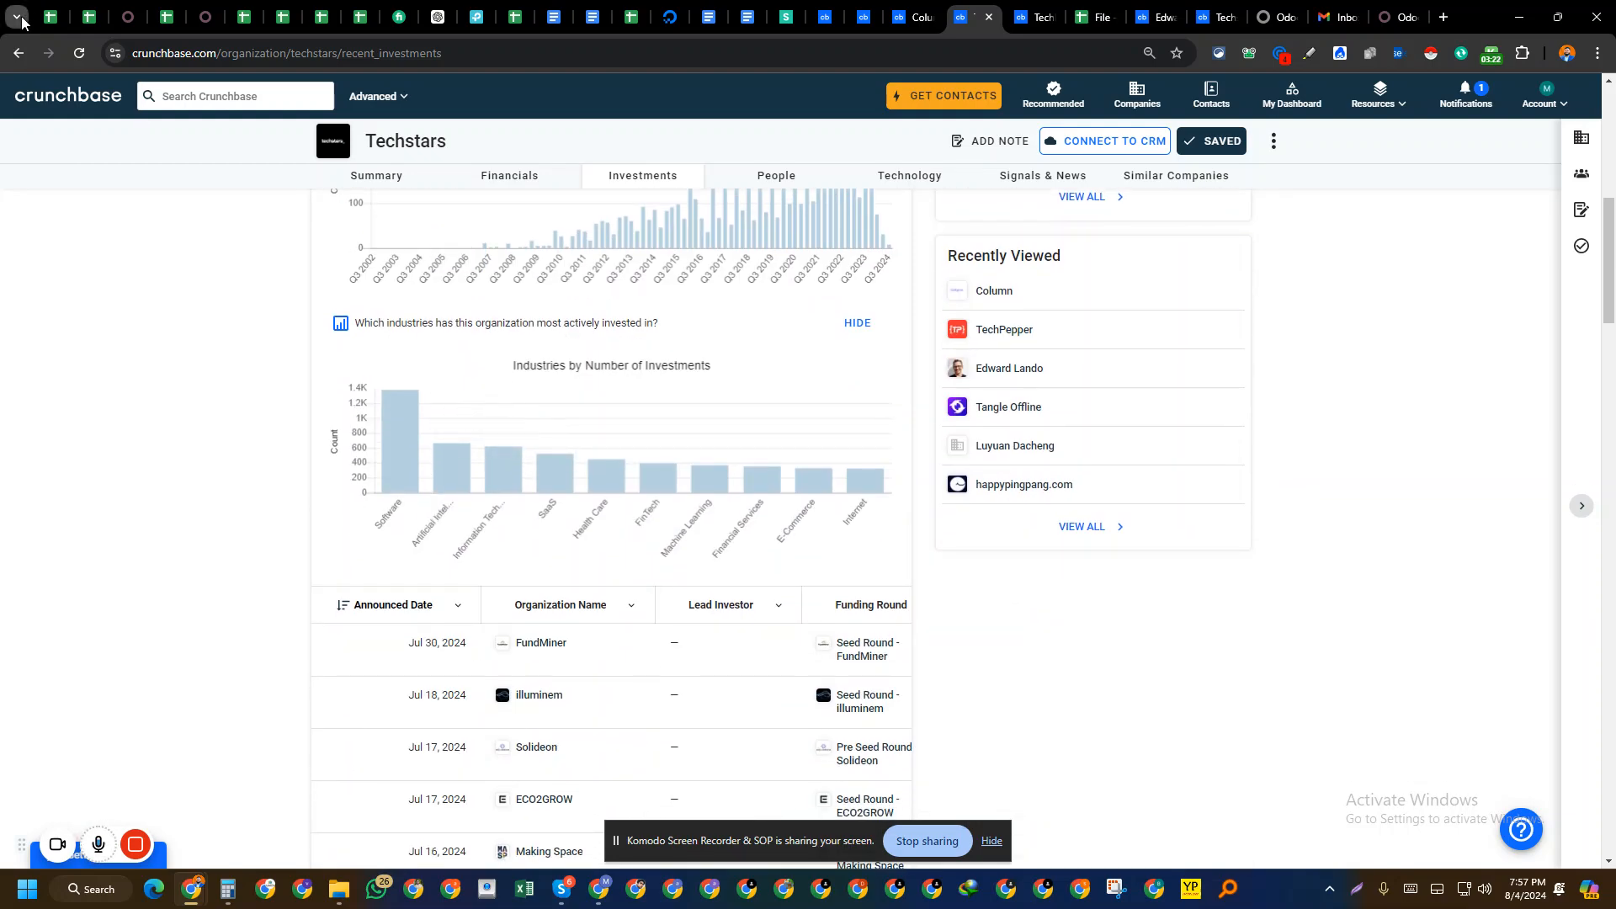
- Check the Lead sheet again and highlight the announced date of the FundMiner investment in Techstars' investments list
click(55, 19)
click(975, 17)
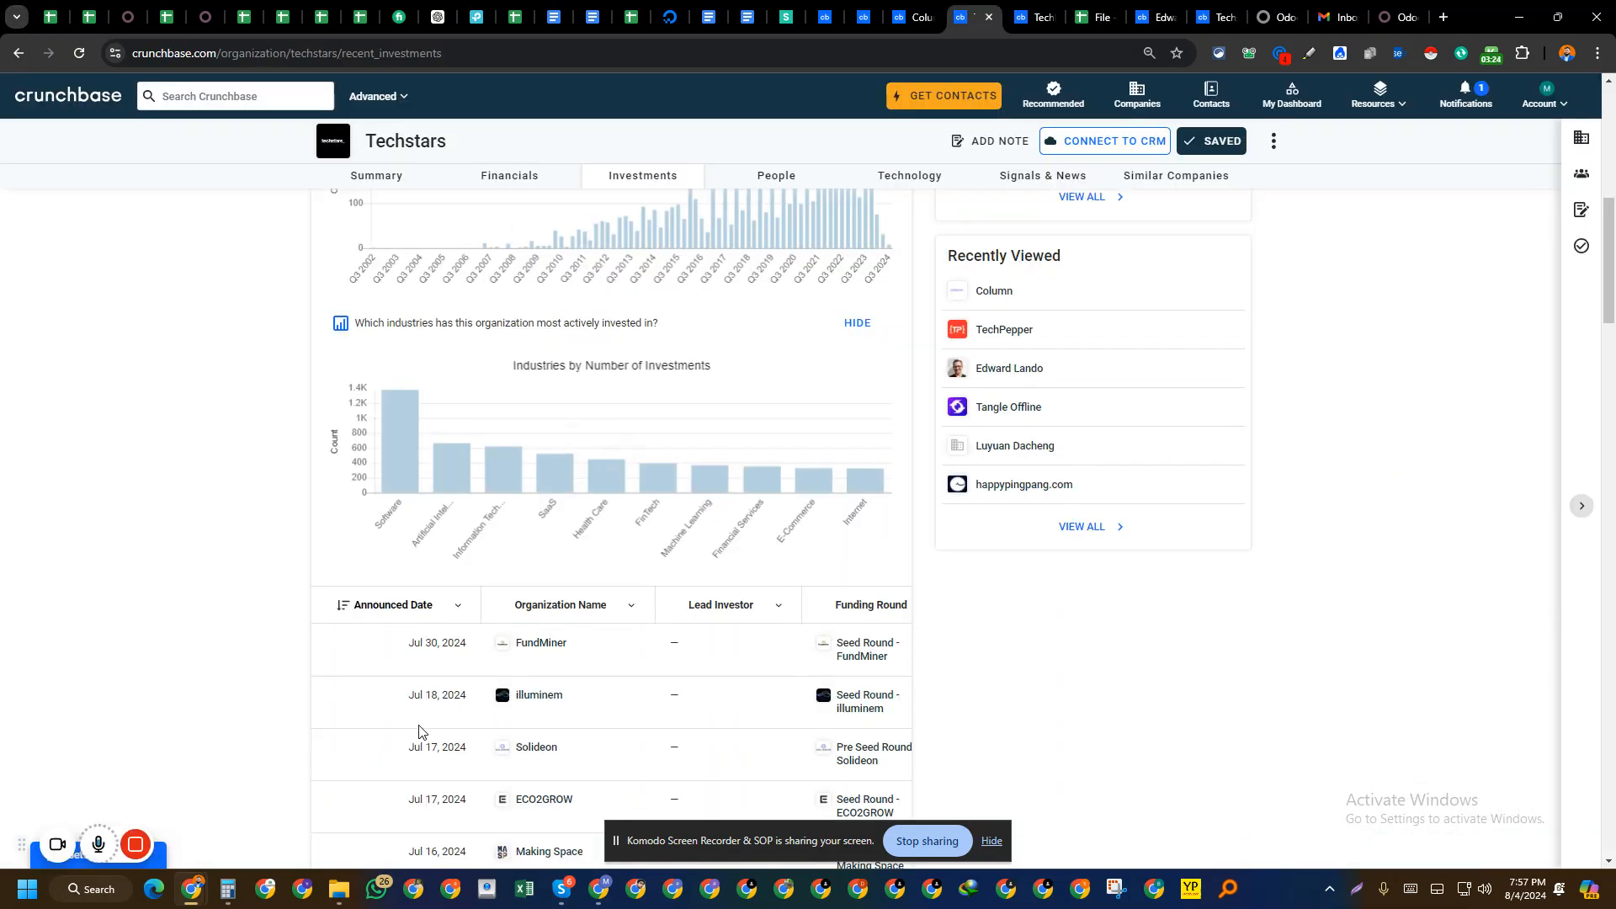
triple_click(468, 649)
click(449, 644)
drag(455, 643, 471, 643)
double_click(456, 644)
right_click(458, 645)
- Return to the Lead sheet and select the cells below Last Investment Date and Investors Name, G2 and H2
click(48, 15)
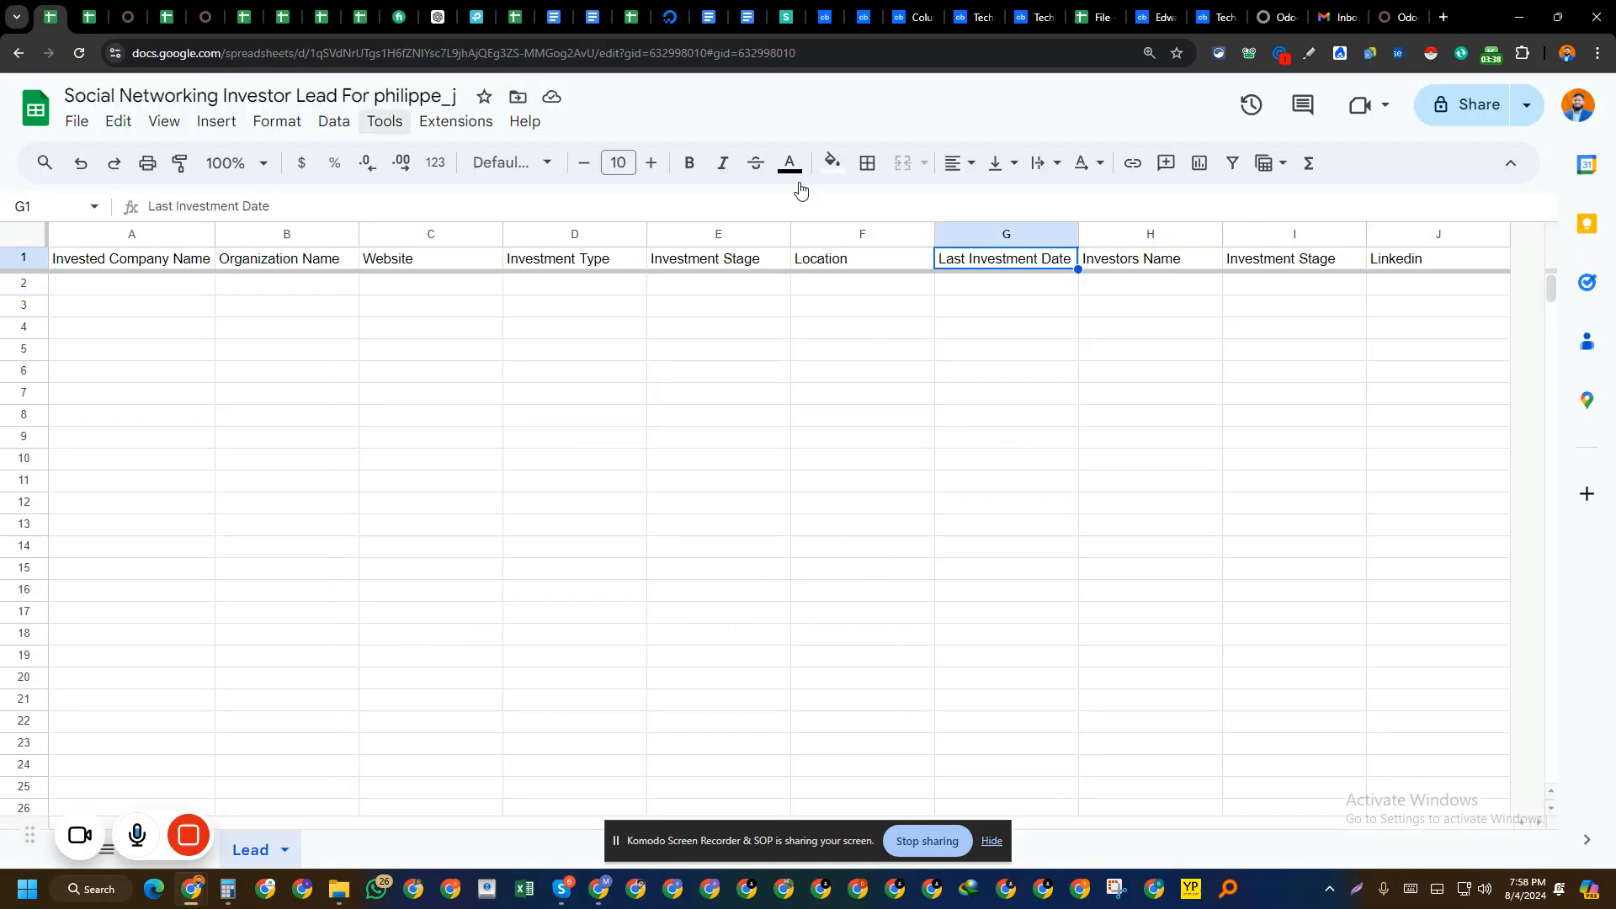
double_click(1054, 286)
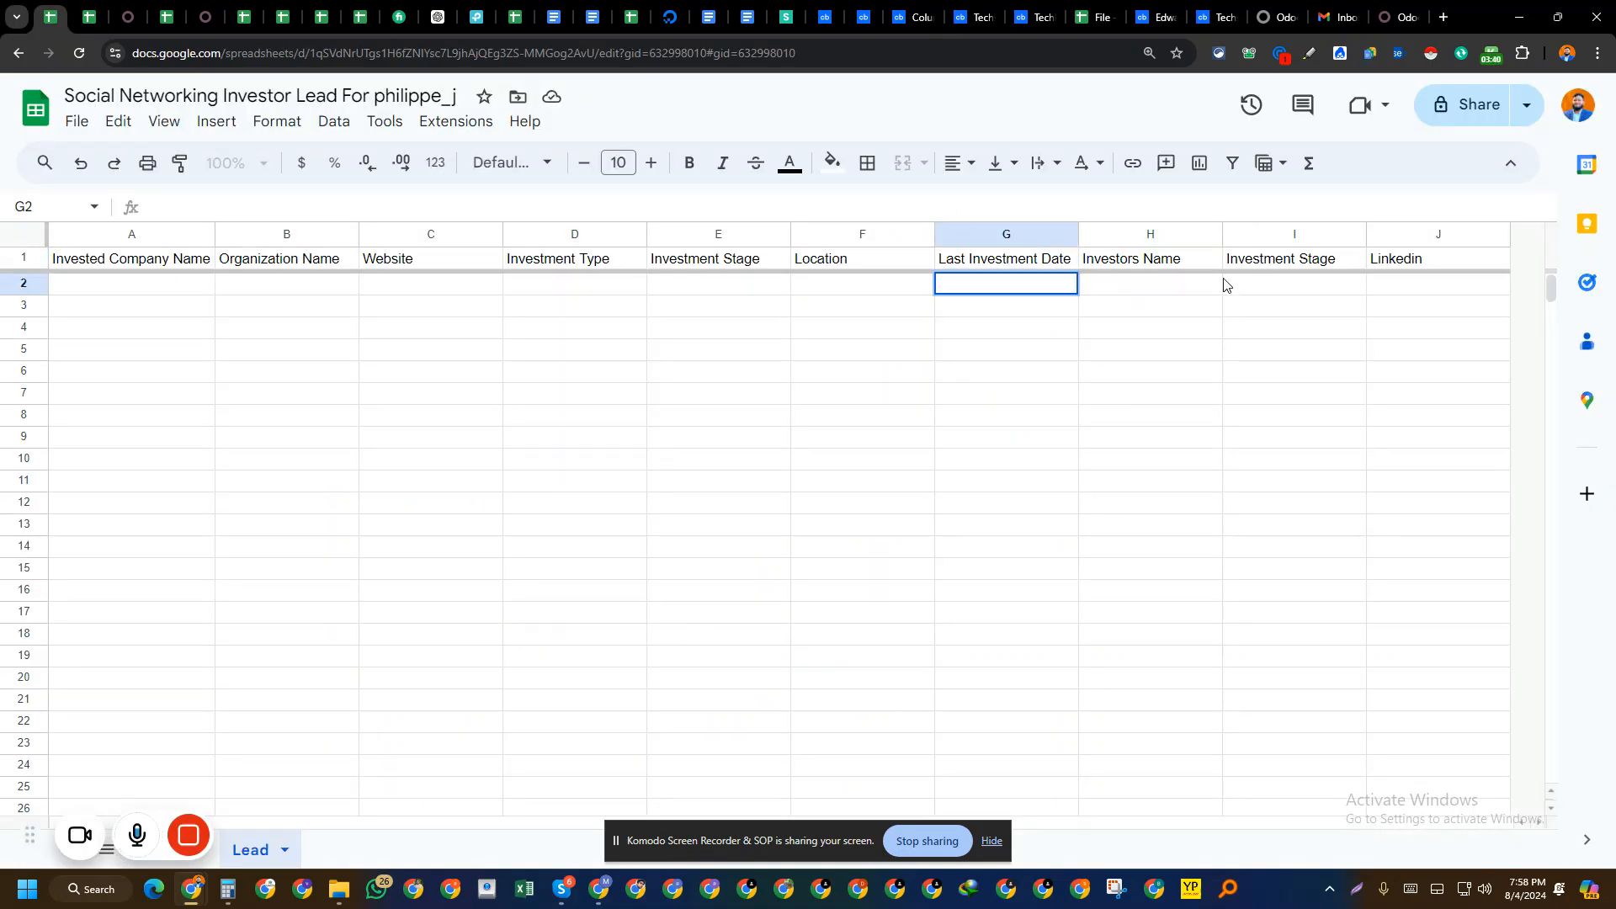
click(1191, 285)
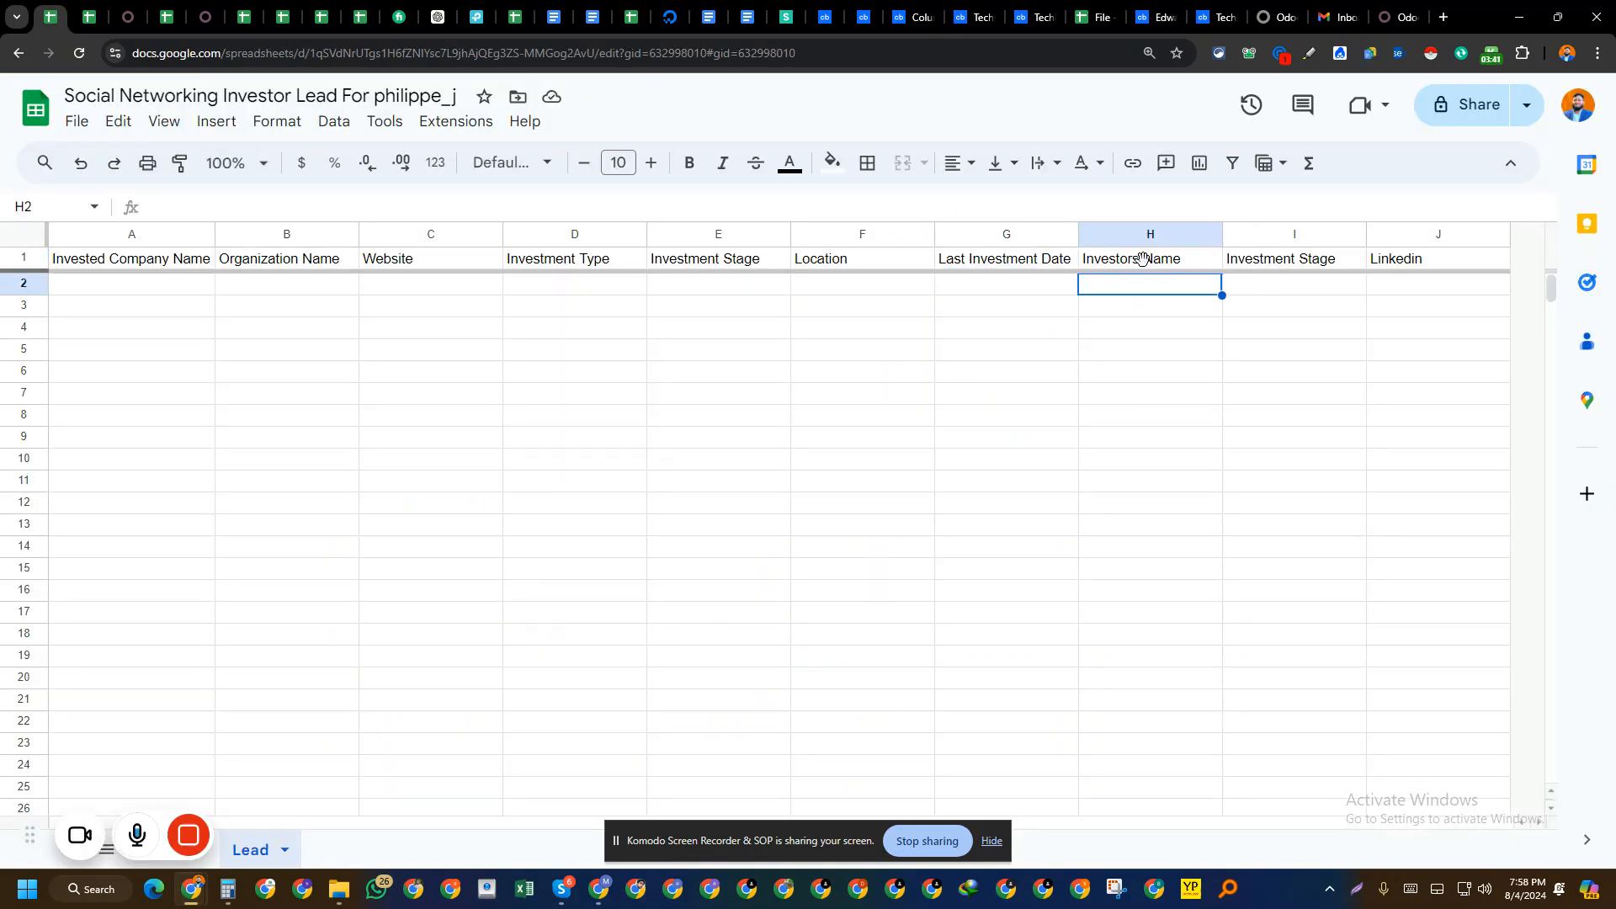
- Open Techstars from Column's investor list and examine its total funding amount, funding rounds and investors
click(926, 7)
mouse_move(987, 7)
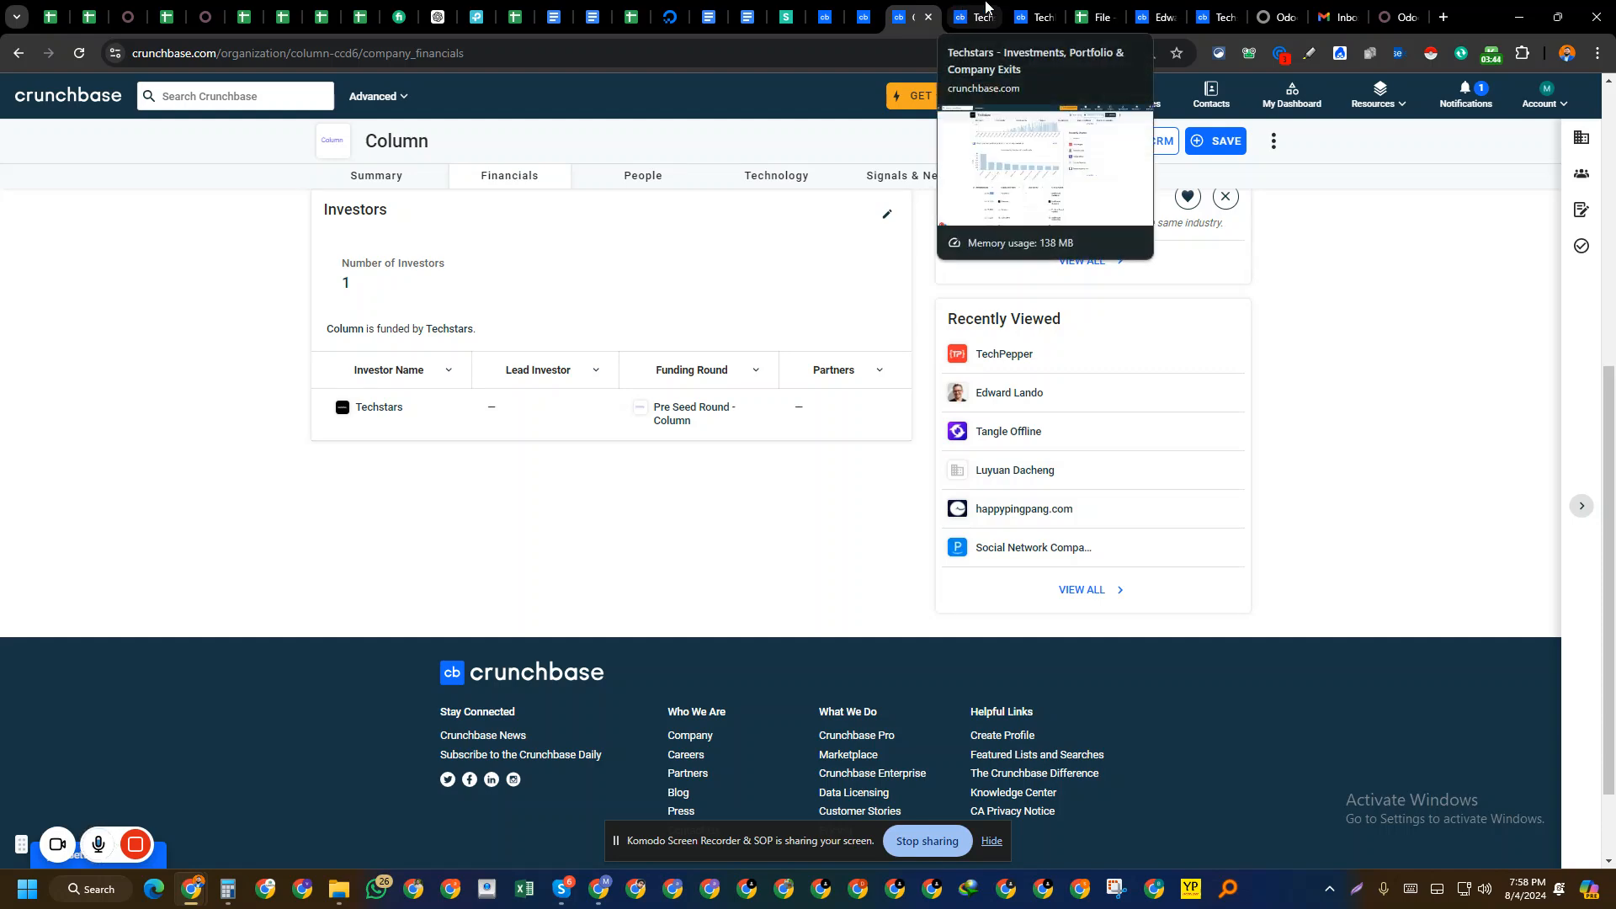
click(372, 410)
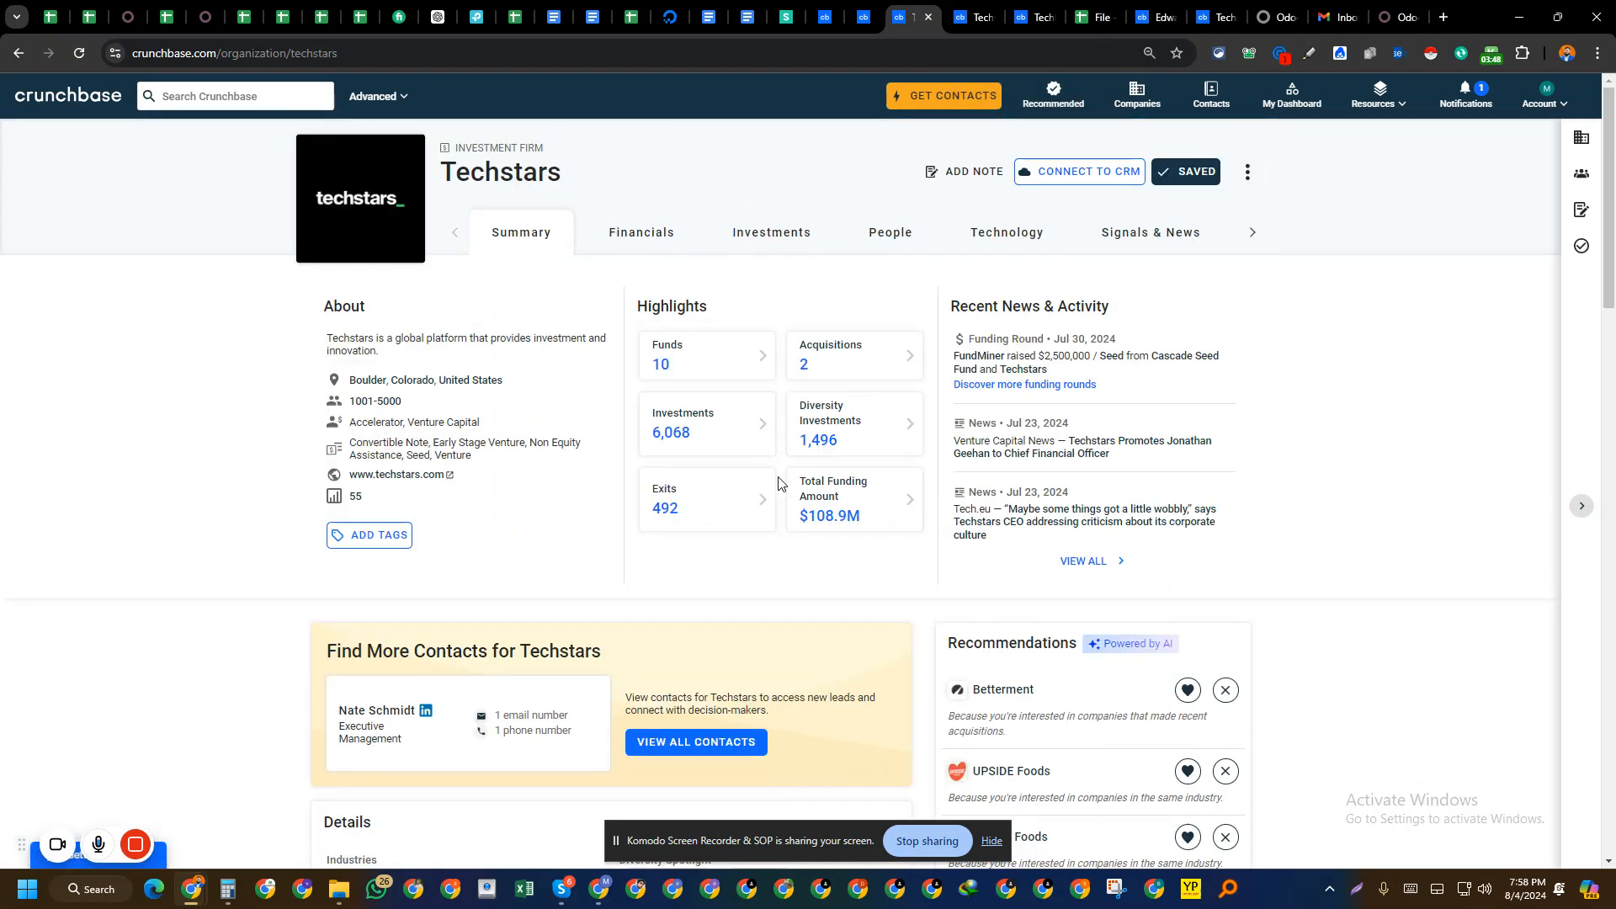
click(821, 503)
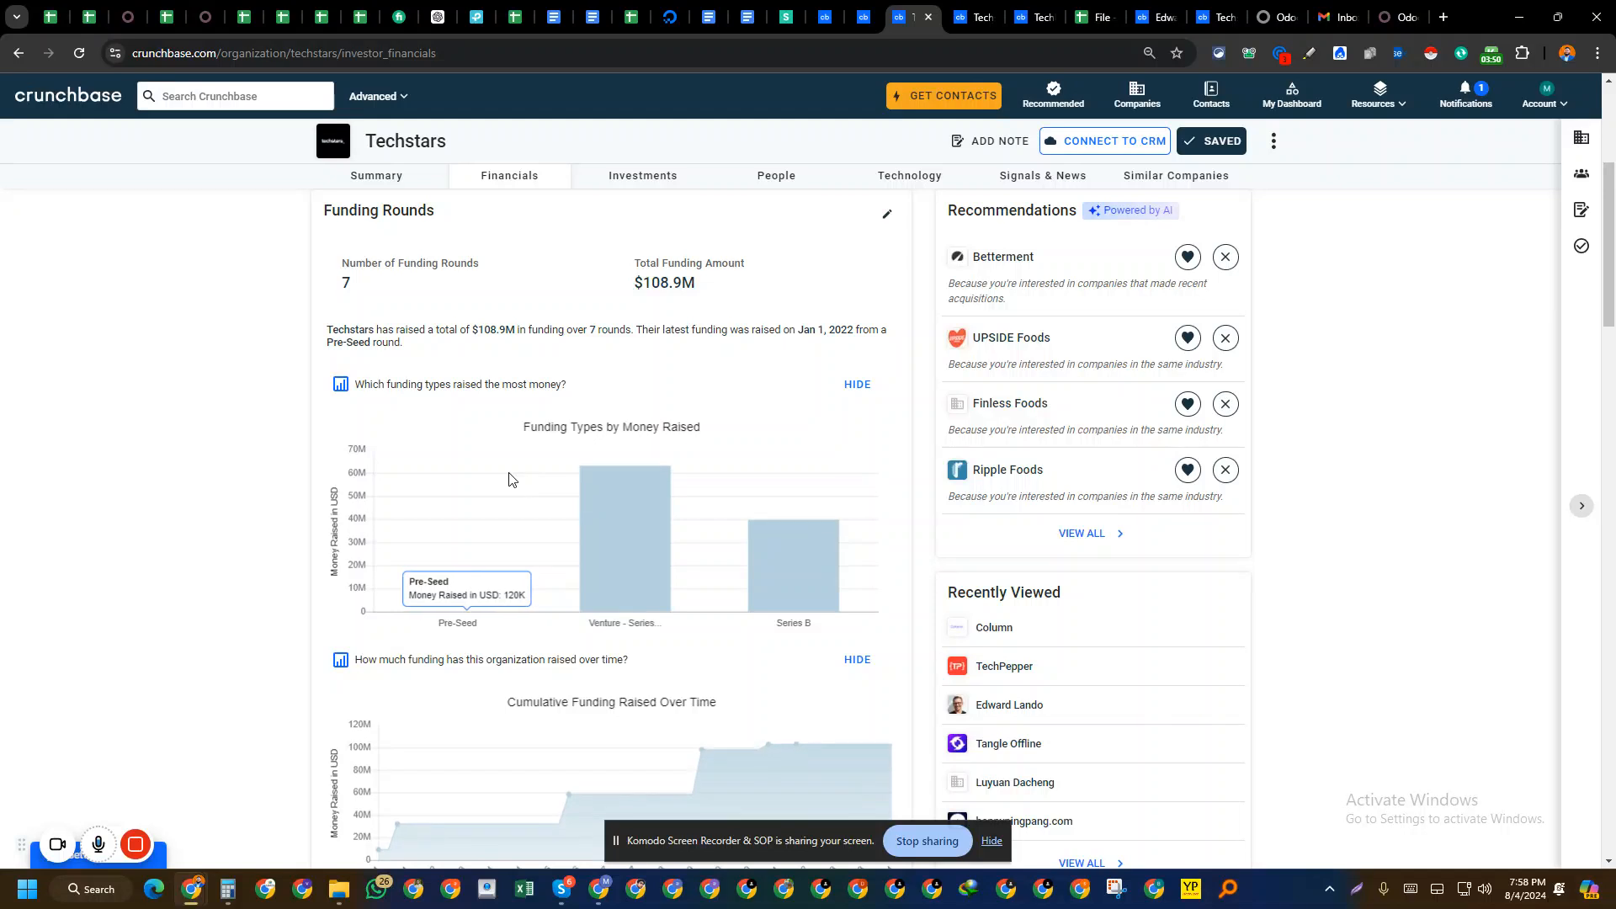
scroll(514, 477, down, 8)
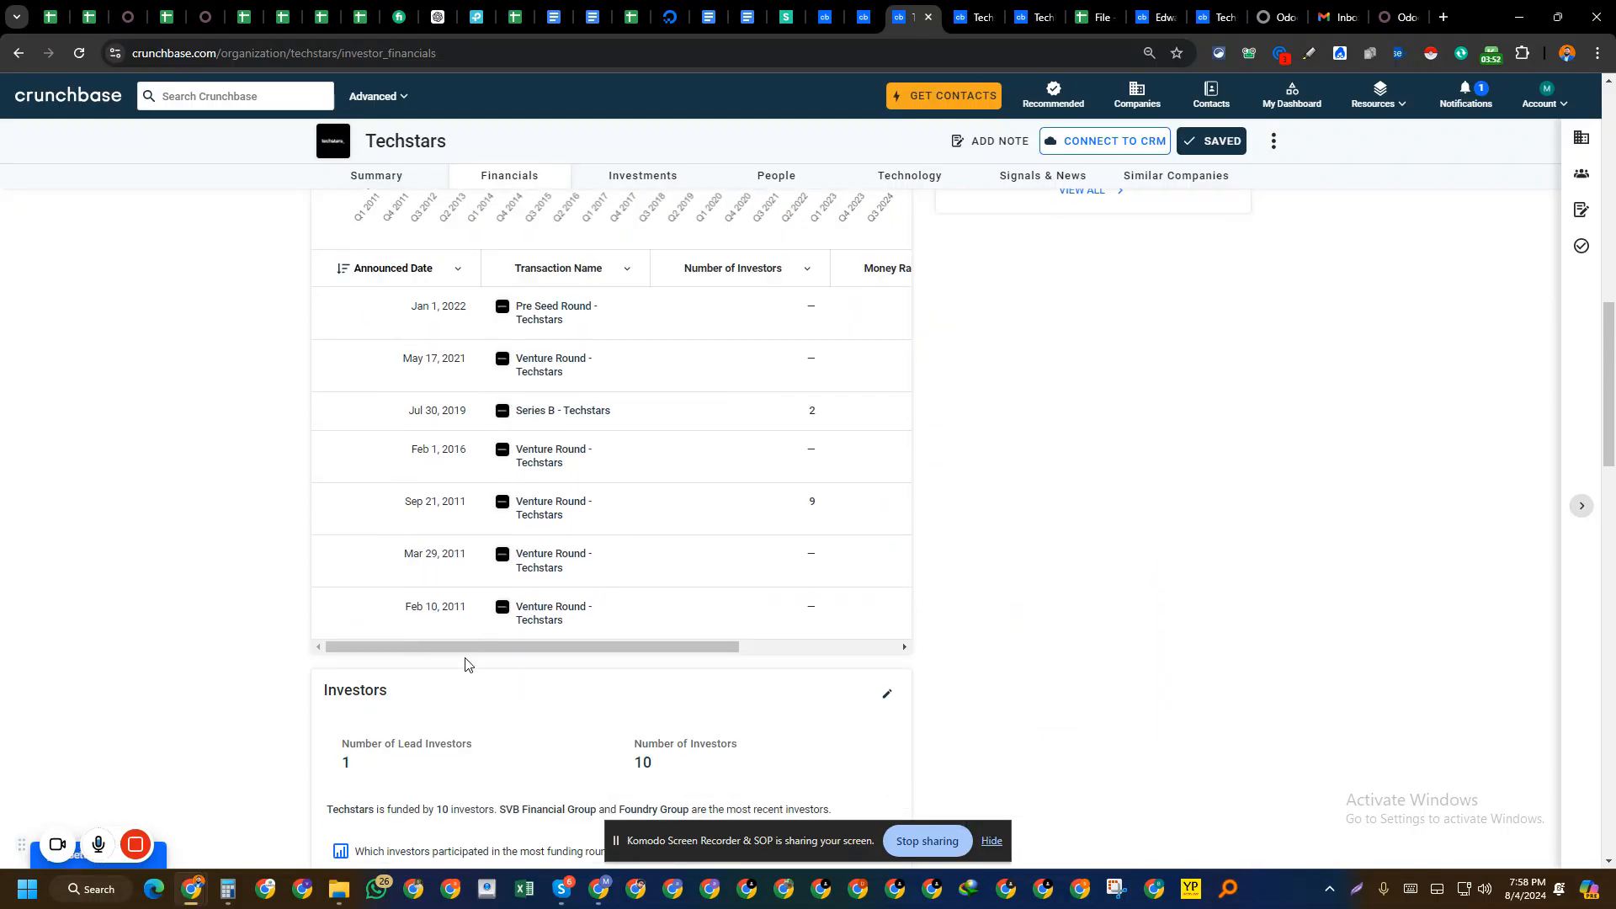
drag(468, 650, 332, 652)
scroll(116, 592, up, 10)
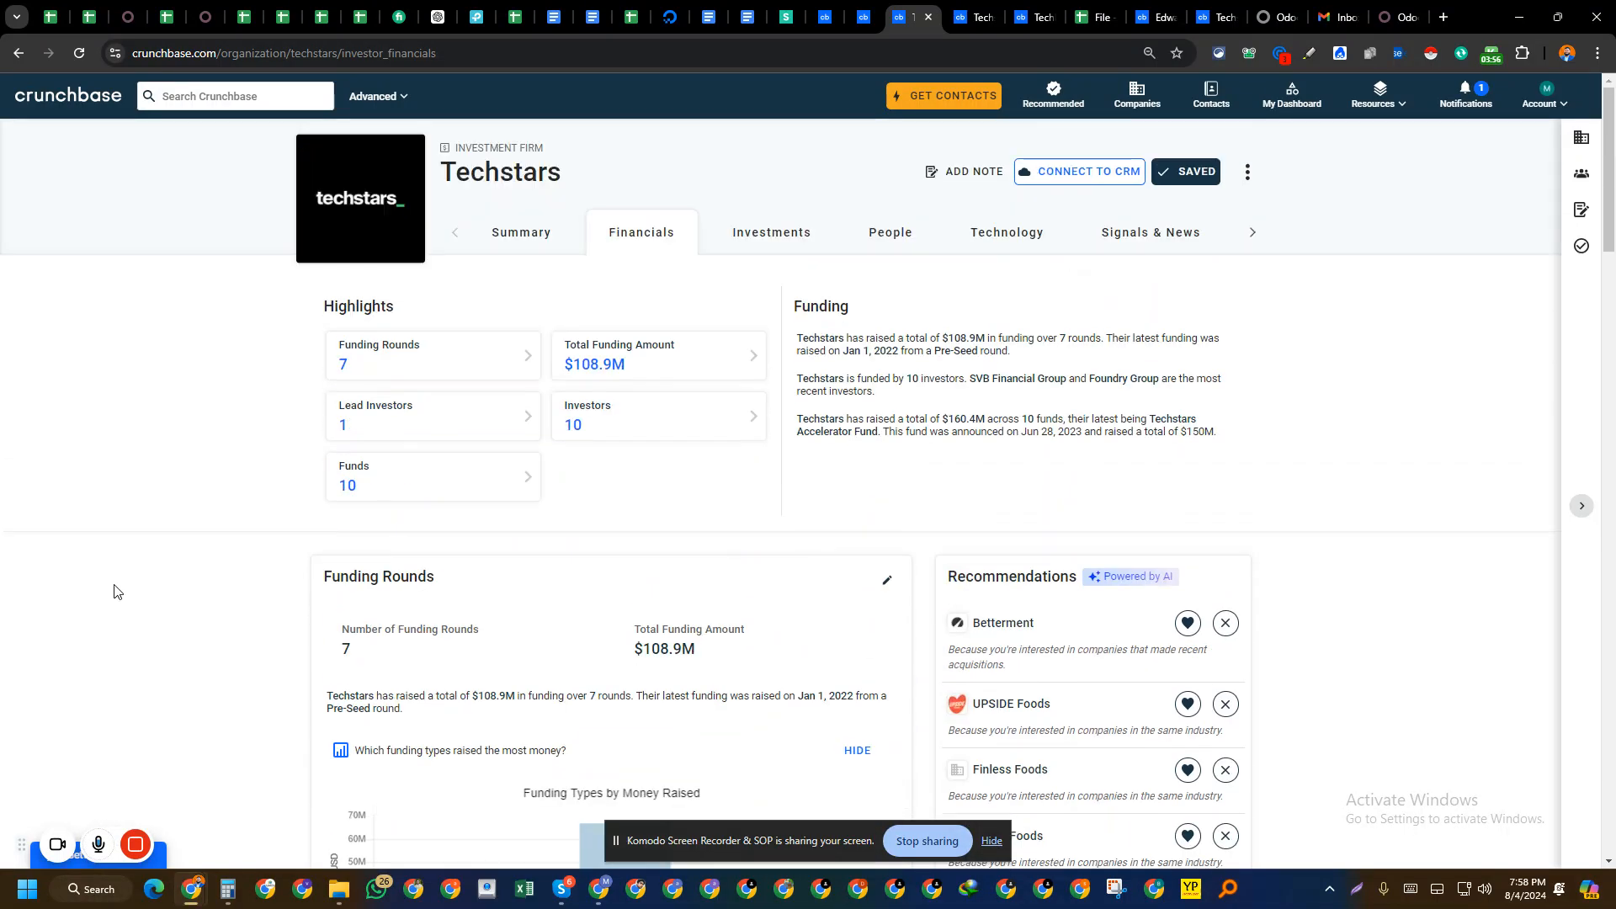
- Return to the source company list and highlight the investor names in the row 4 company's Top 5 Investors cell
click(51, 17)
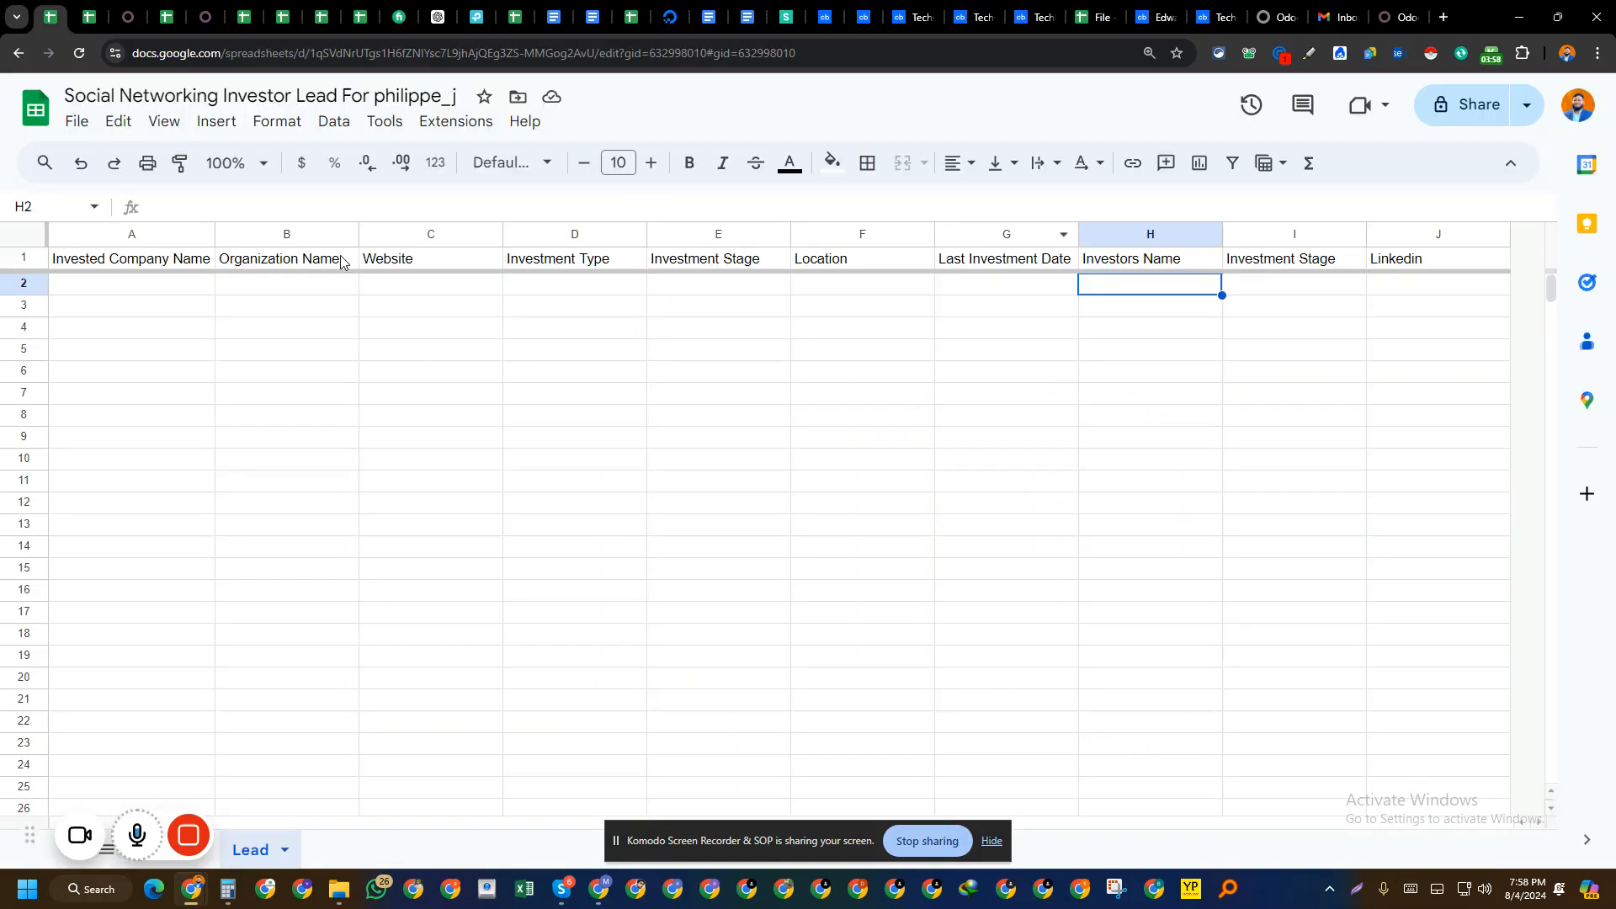
click(165, 865)
double_click(638, 346)
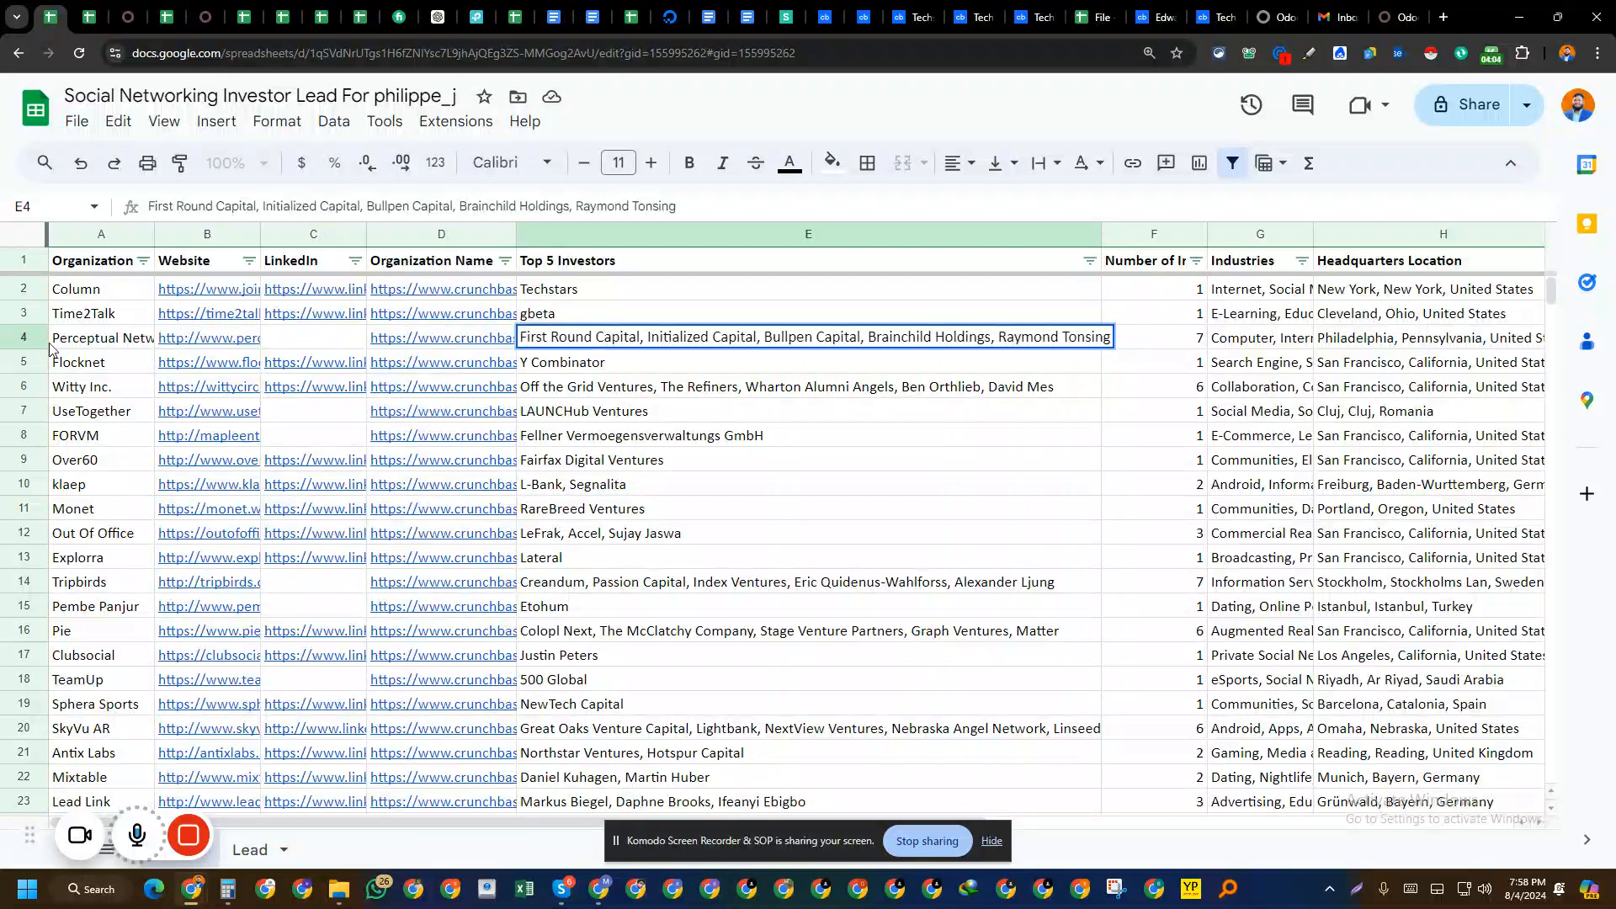
drag(100, 344, 710, 346)
click(687, 342)
double_click(687, 342)
drag(543, 338, 958, 339)
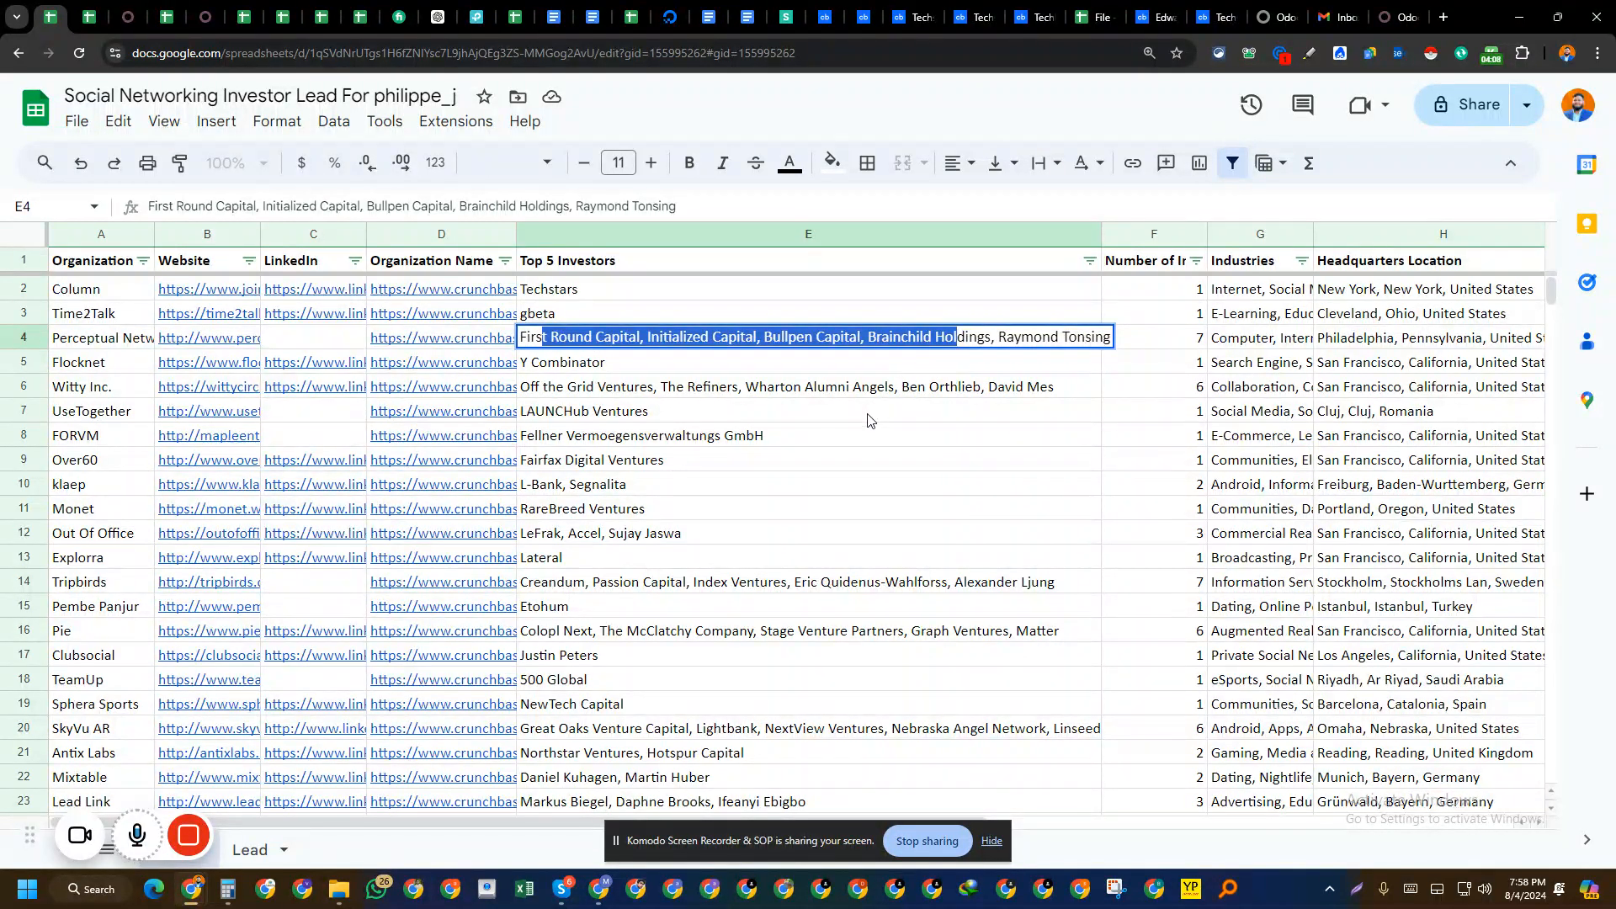
- Select Witty Inc.'s cells in row 6 of the company list and open its Crunchbase profile
drag(833, 389, 229, 392)
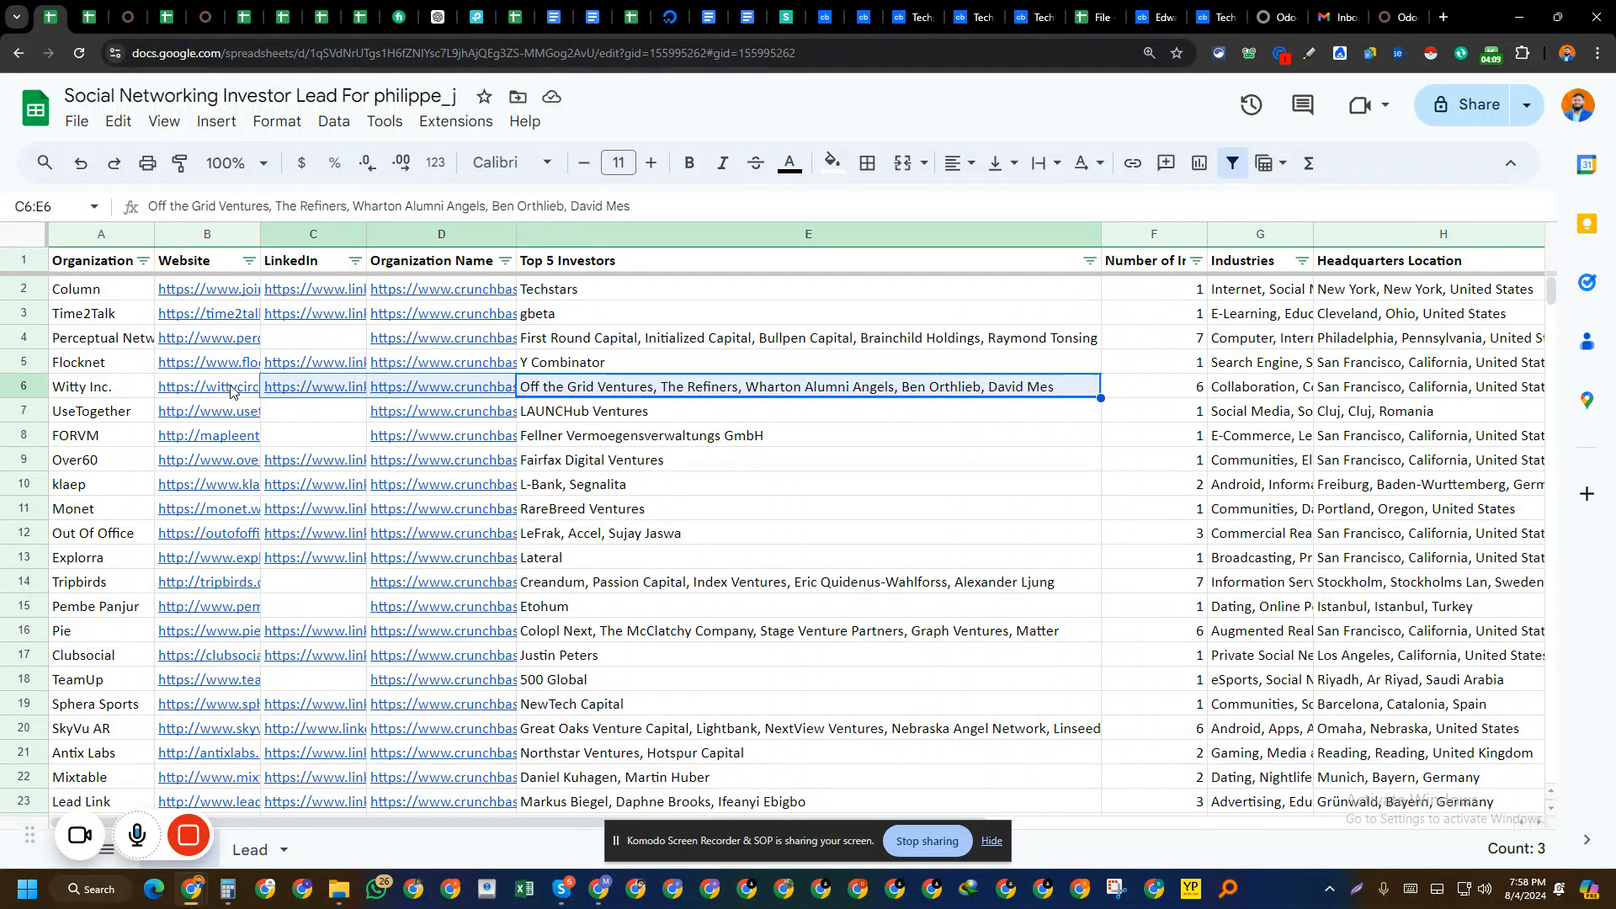
click(478, 384)
click(548, 427)
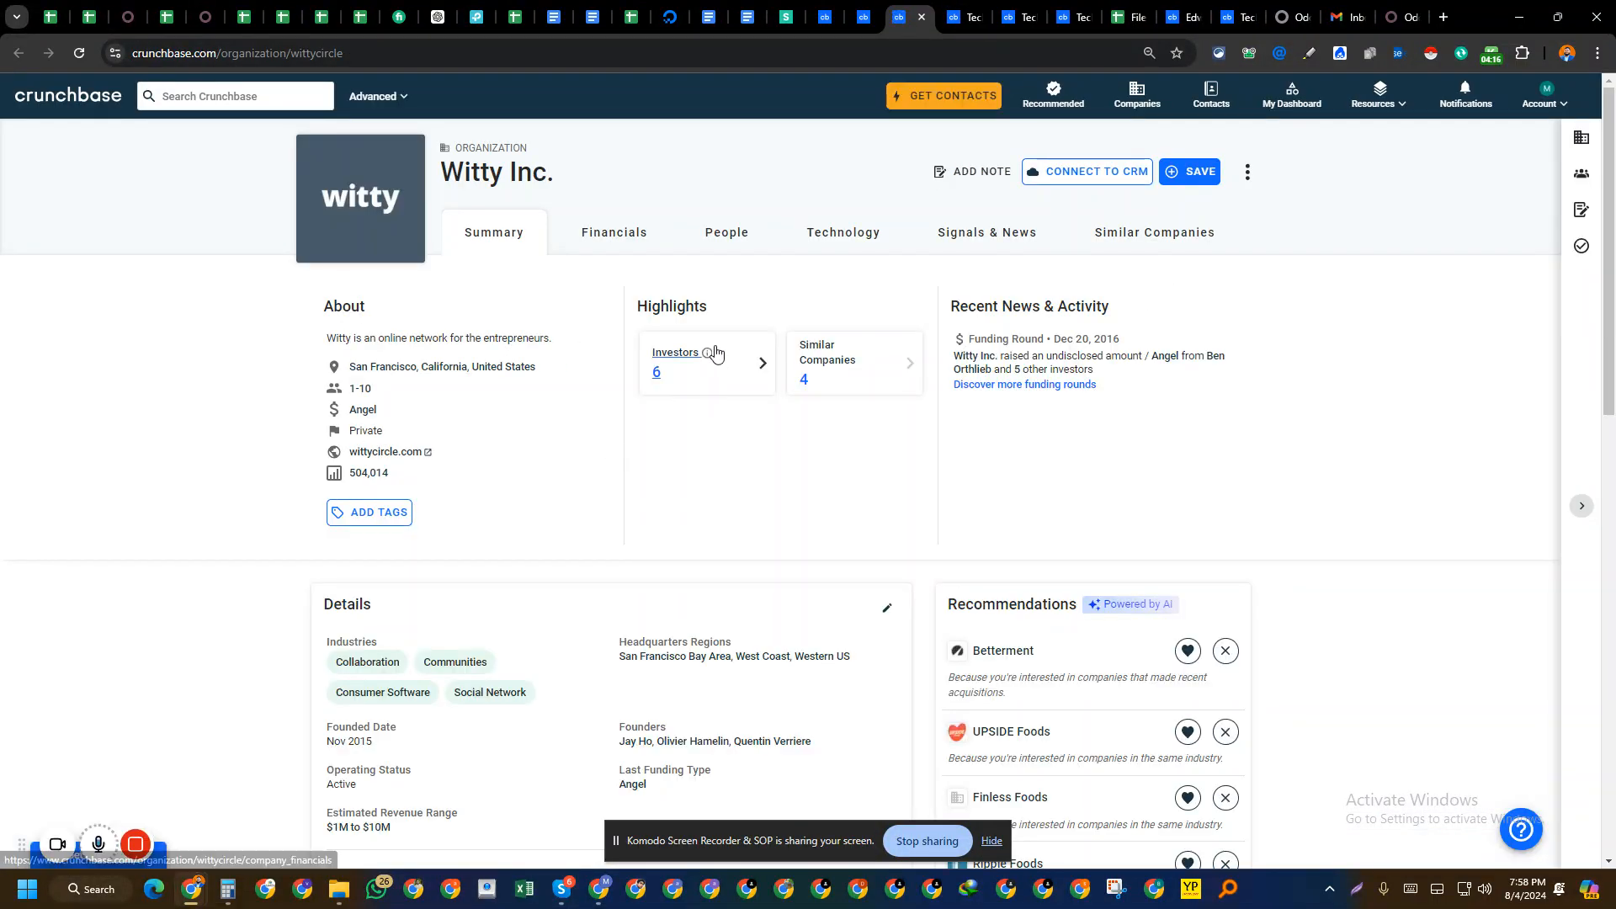
- Open Witty Inc.'s investor details and examine its funding rounds and the list of investors
scroll(575, 583, down, 2)
scroll(654, 469, up, 2)
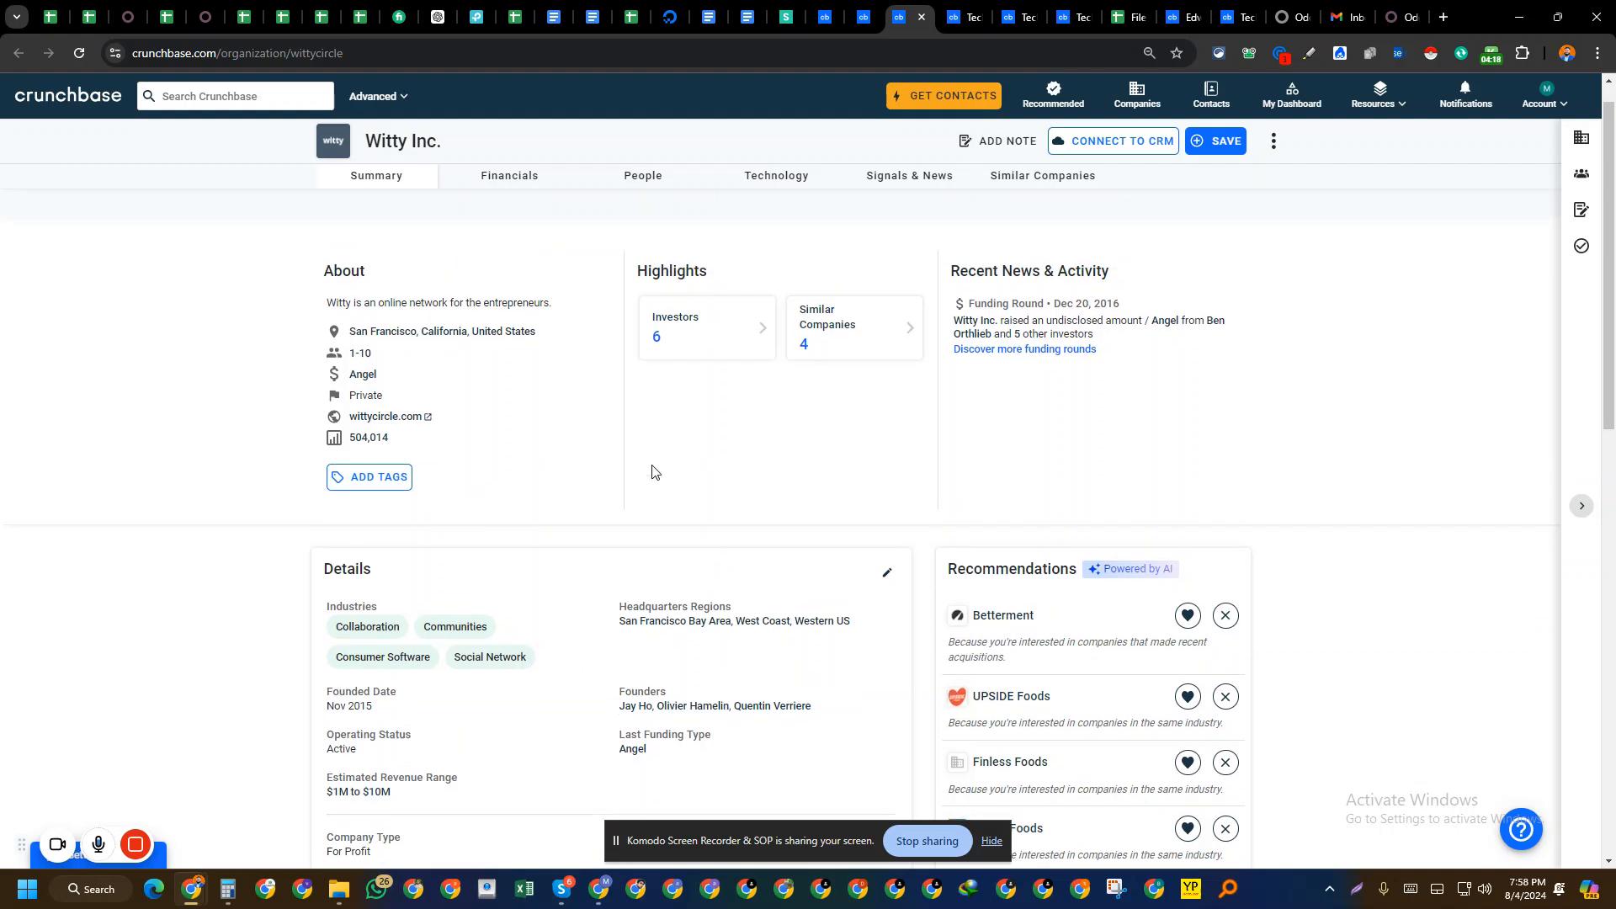
click(677, 373)
scroll(522, 492, up, 5)
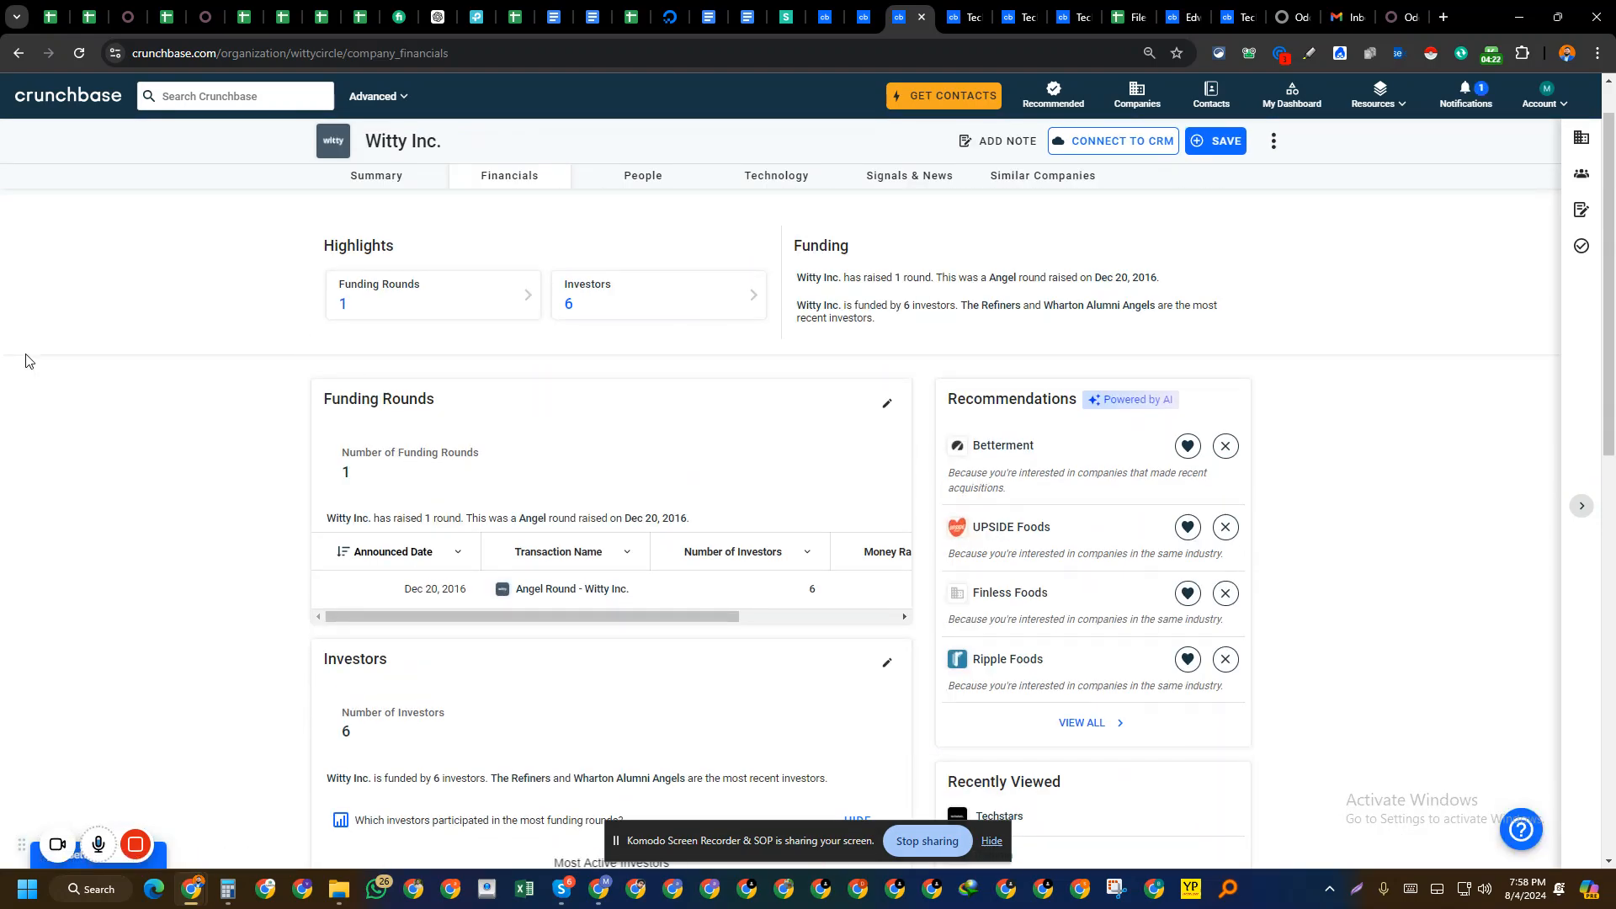
scroll(115, 476, down, 8)
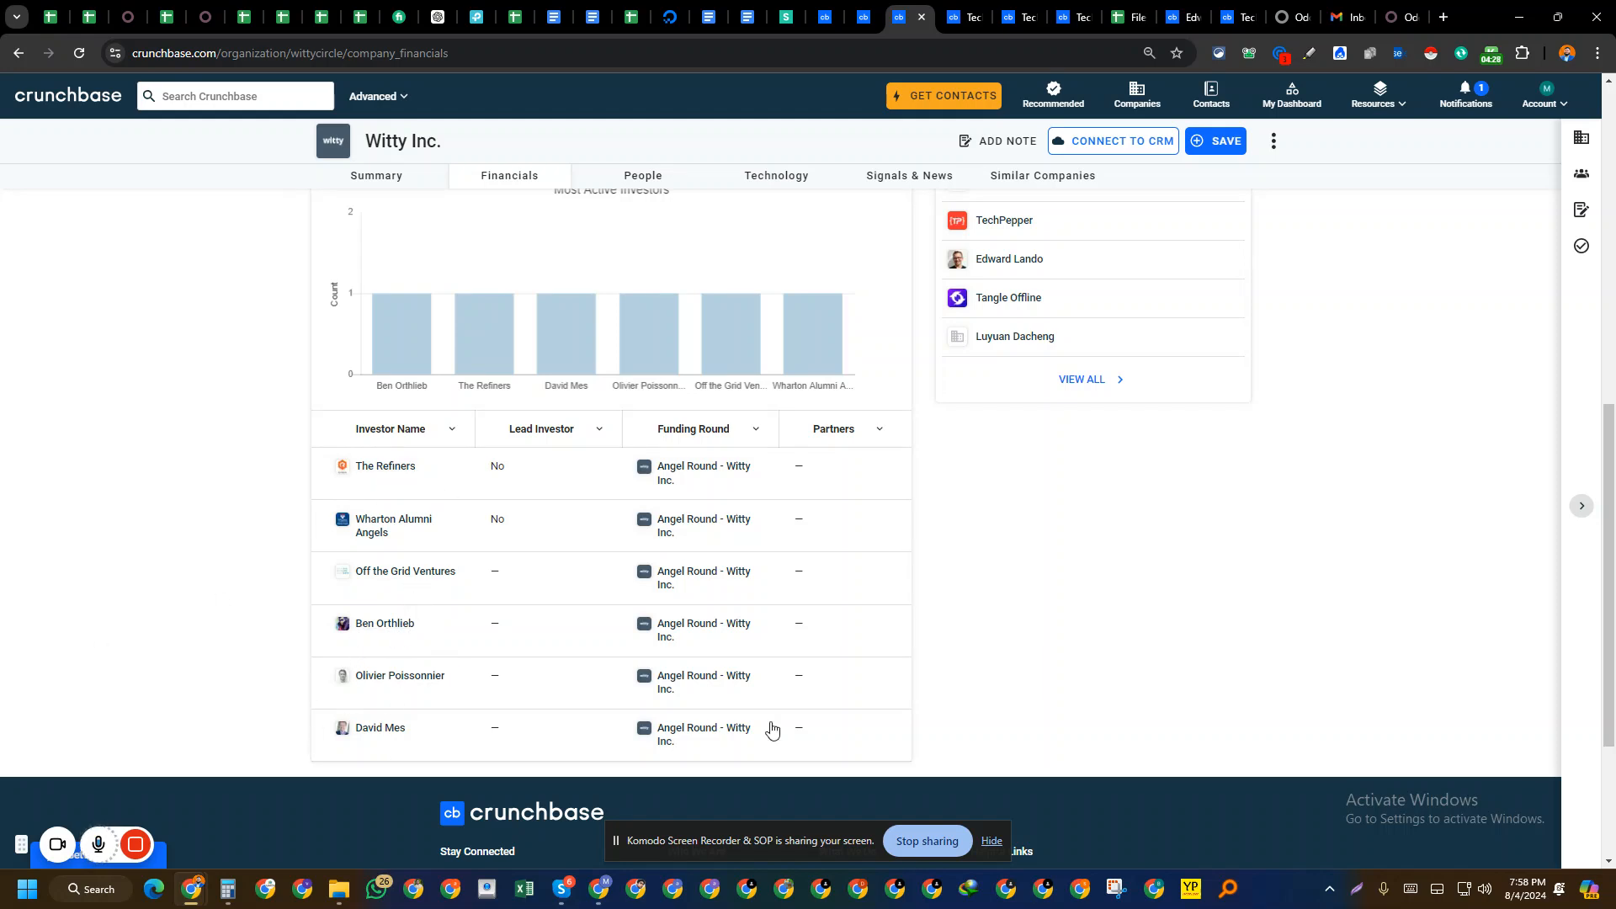
- Open the individual investor listed below Off the Grid Ventures in a new tab and examine the profile's overview and personal investments
right_click(397, 627)
click(472, 403)
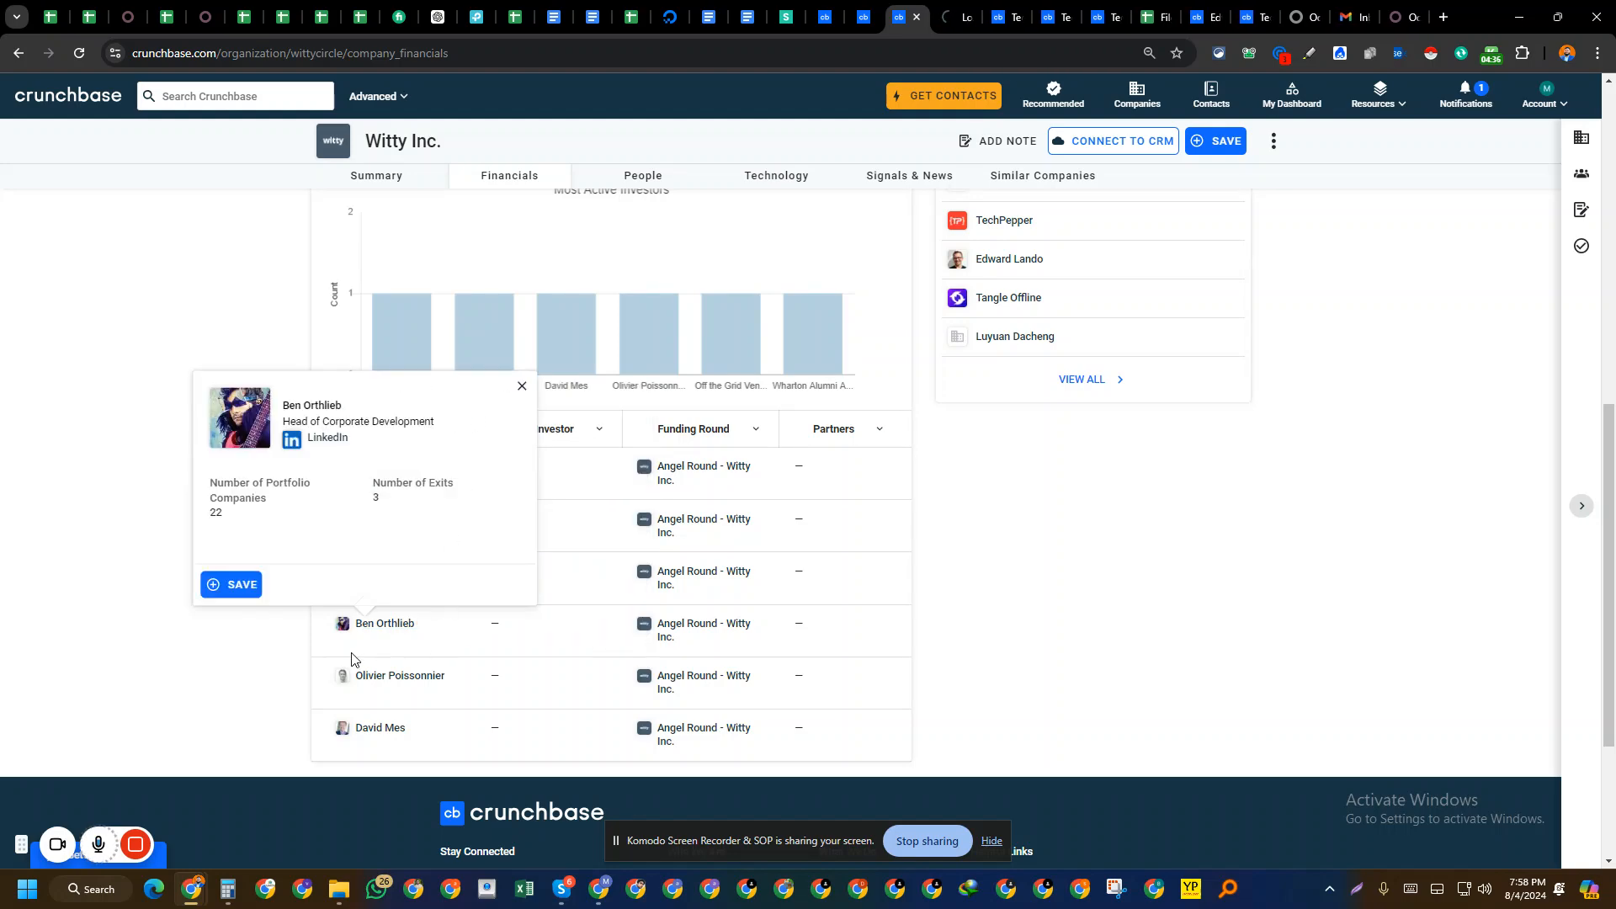
key(ctrl+Tab)
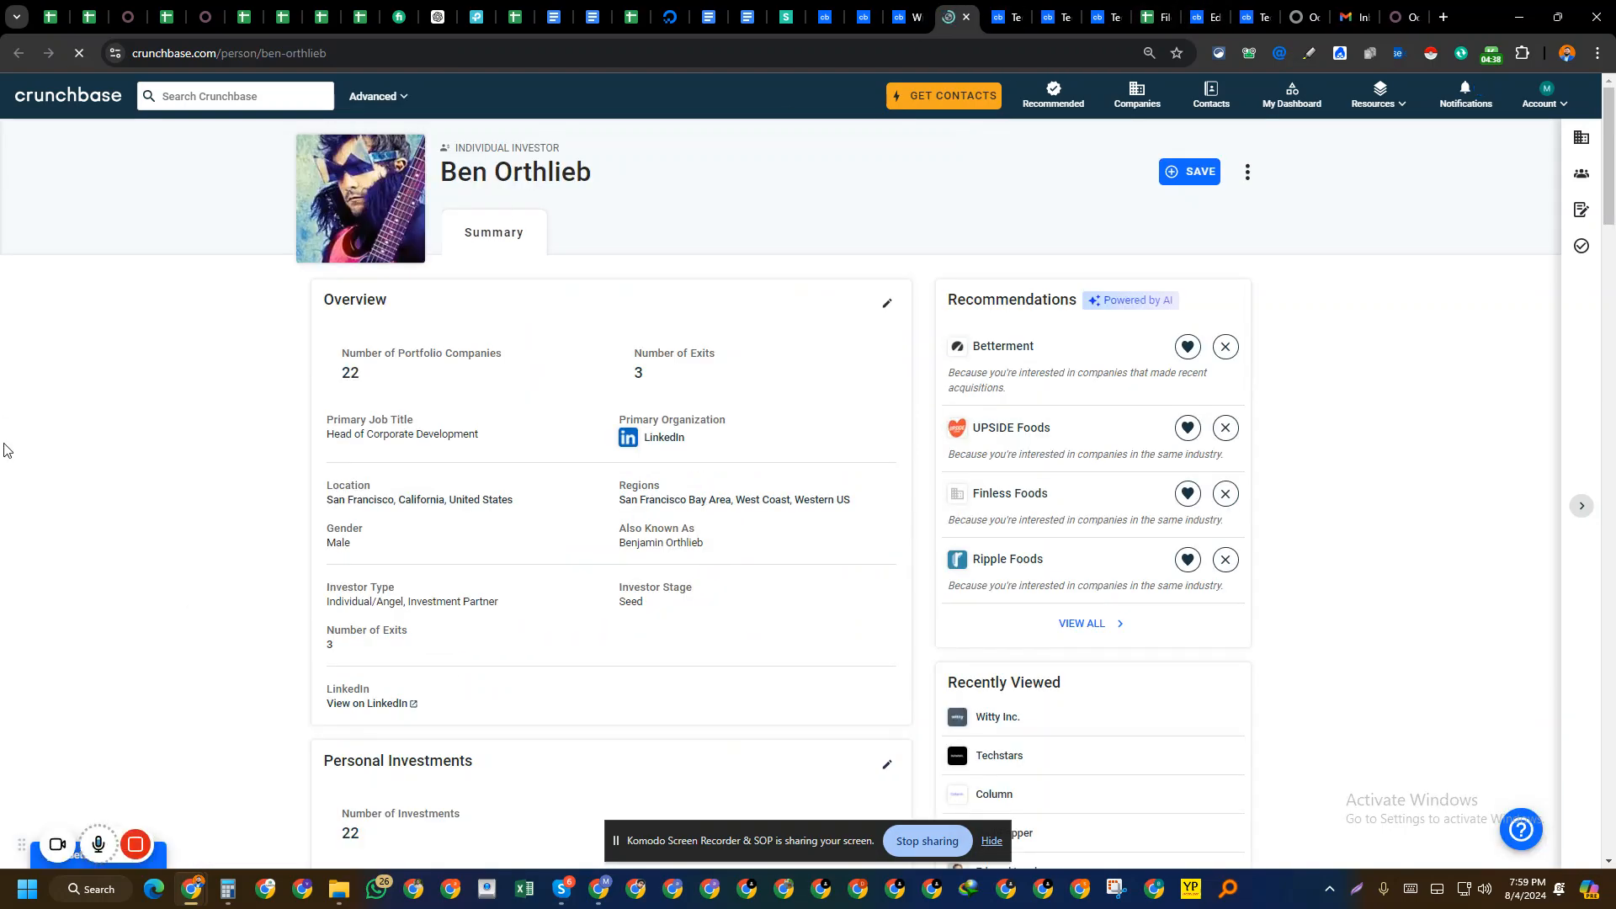
scroll(50, 463, down, 4)
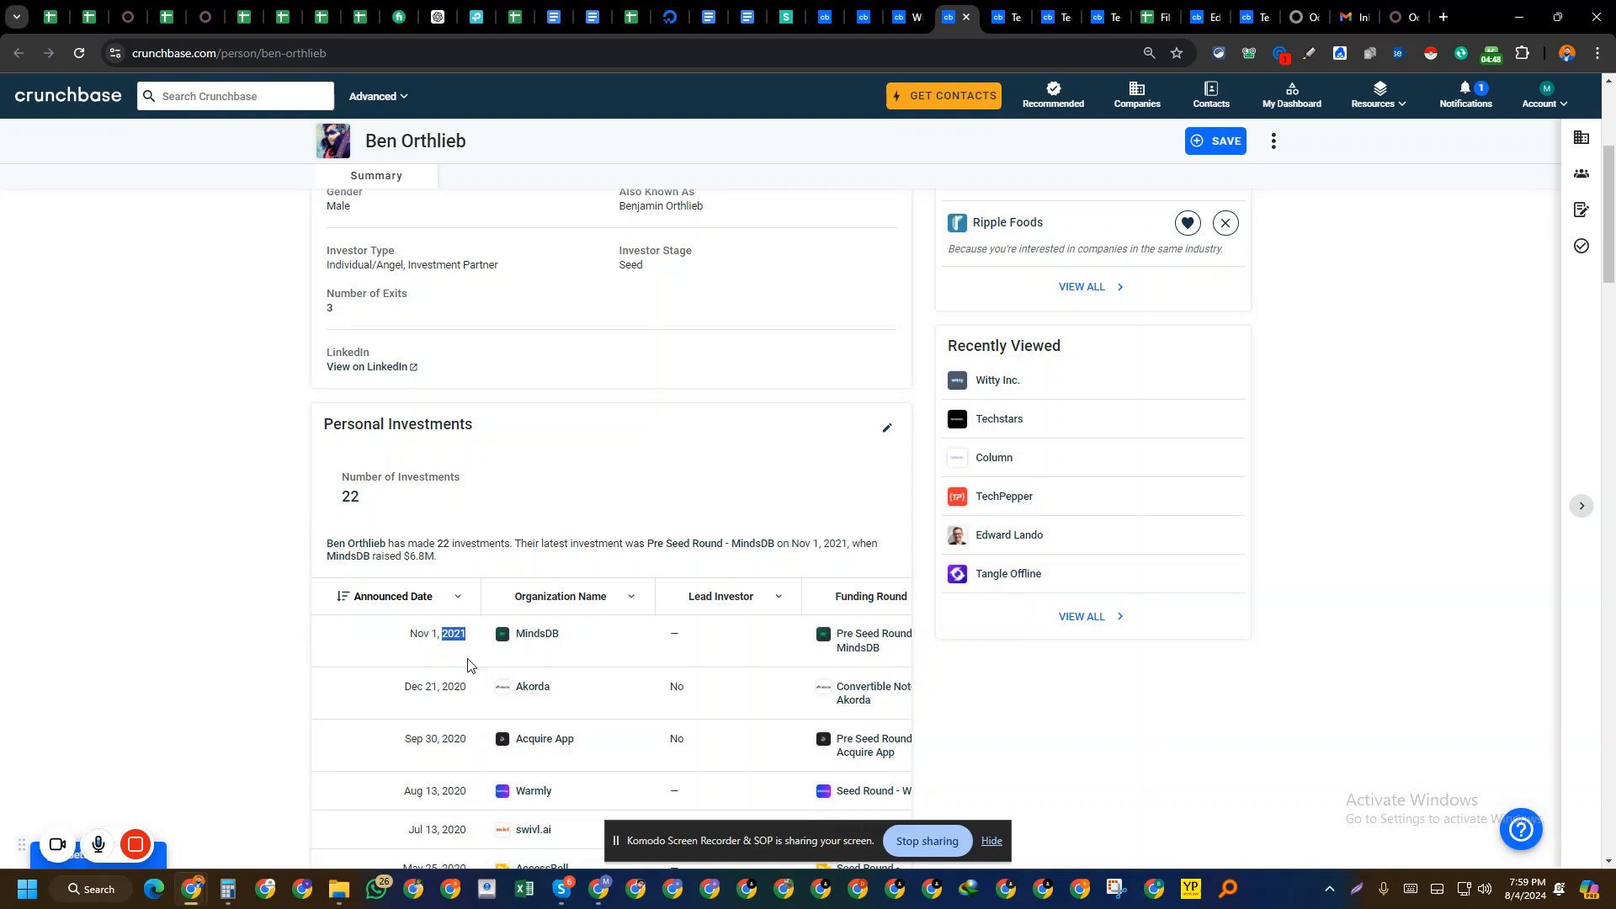
scroll(468, 666, up, 4)
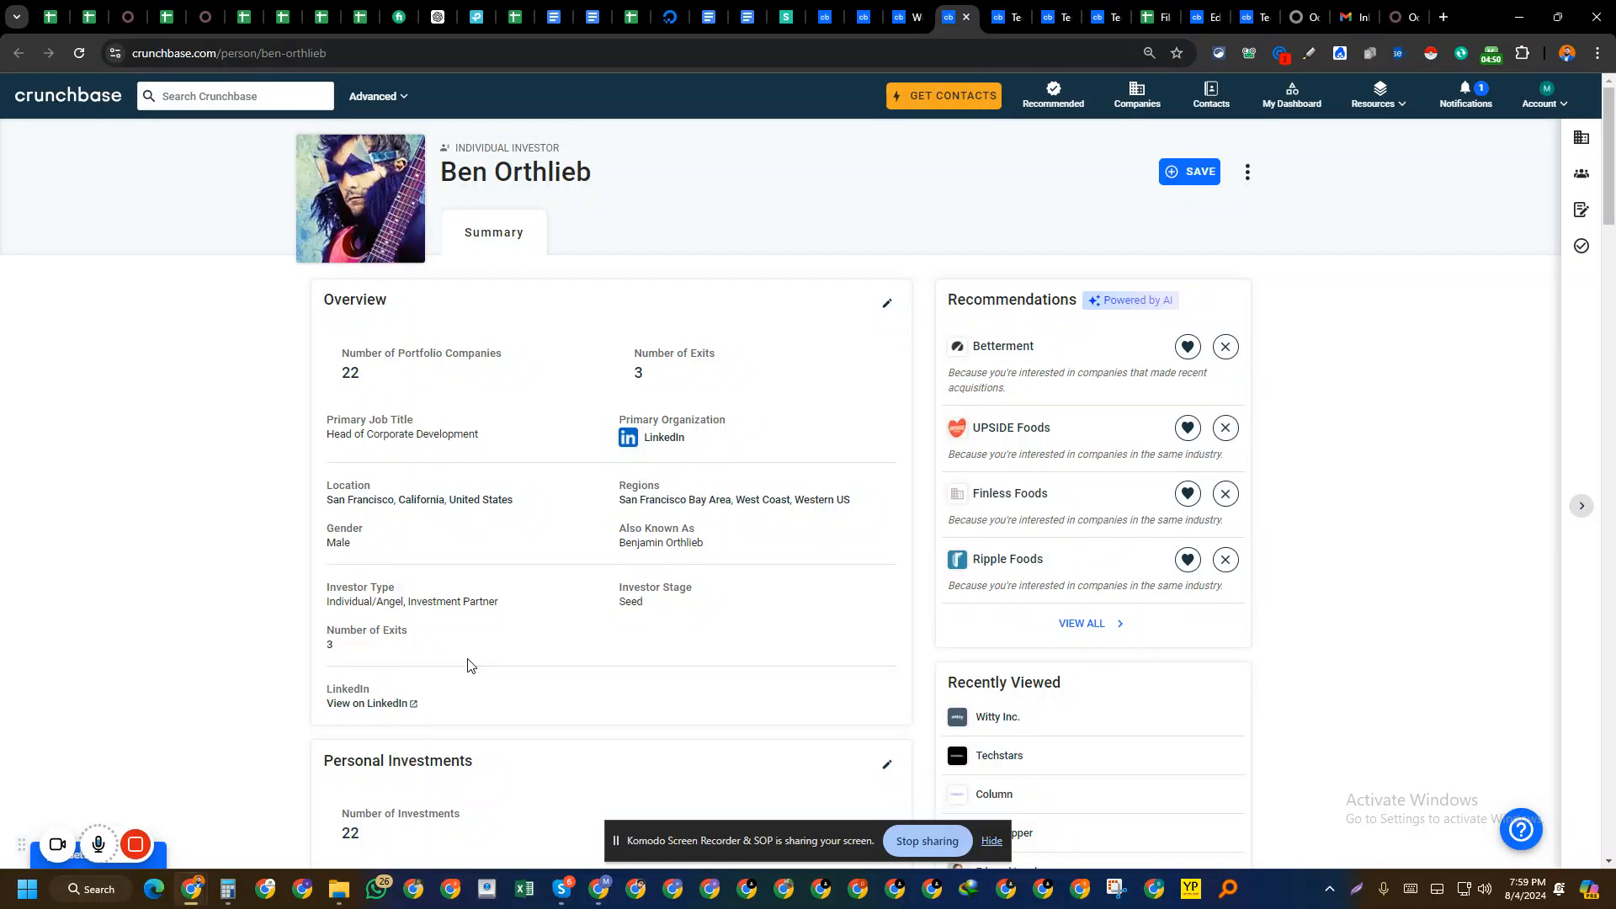
scroll(634, 679, down, 5)
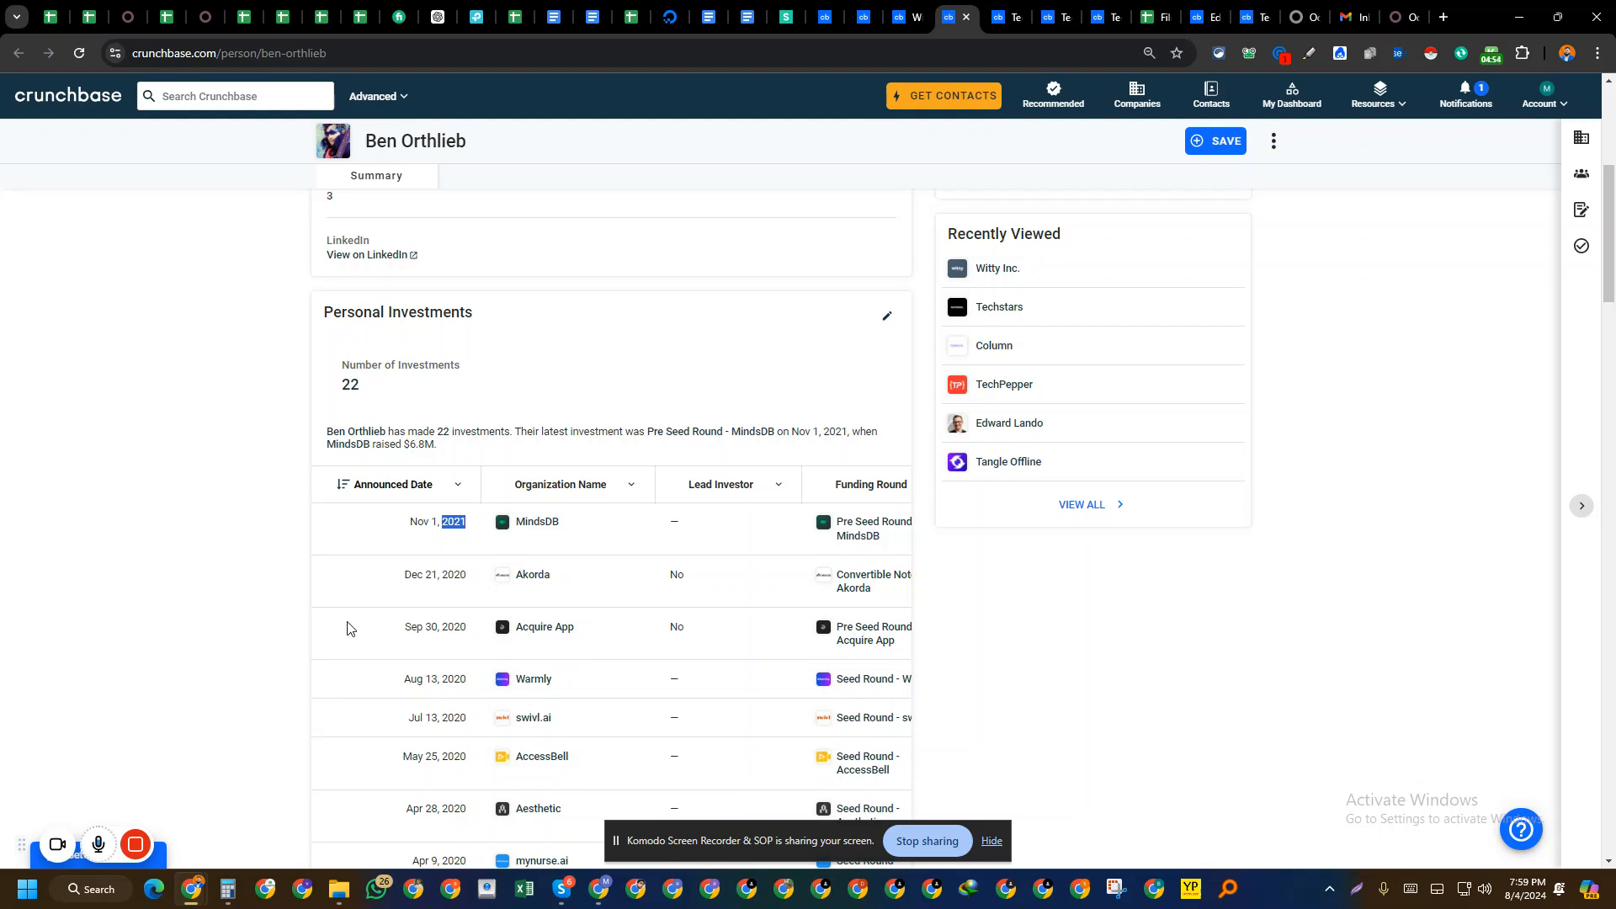
scroll(348, 628, up, 5)
scroll(341, 619, down, 5)
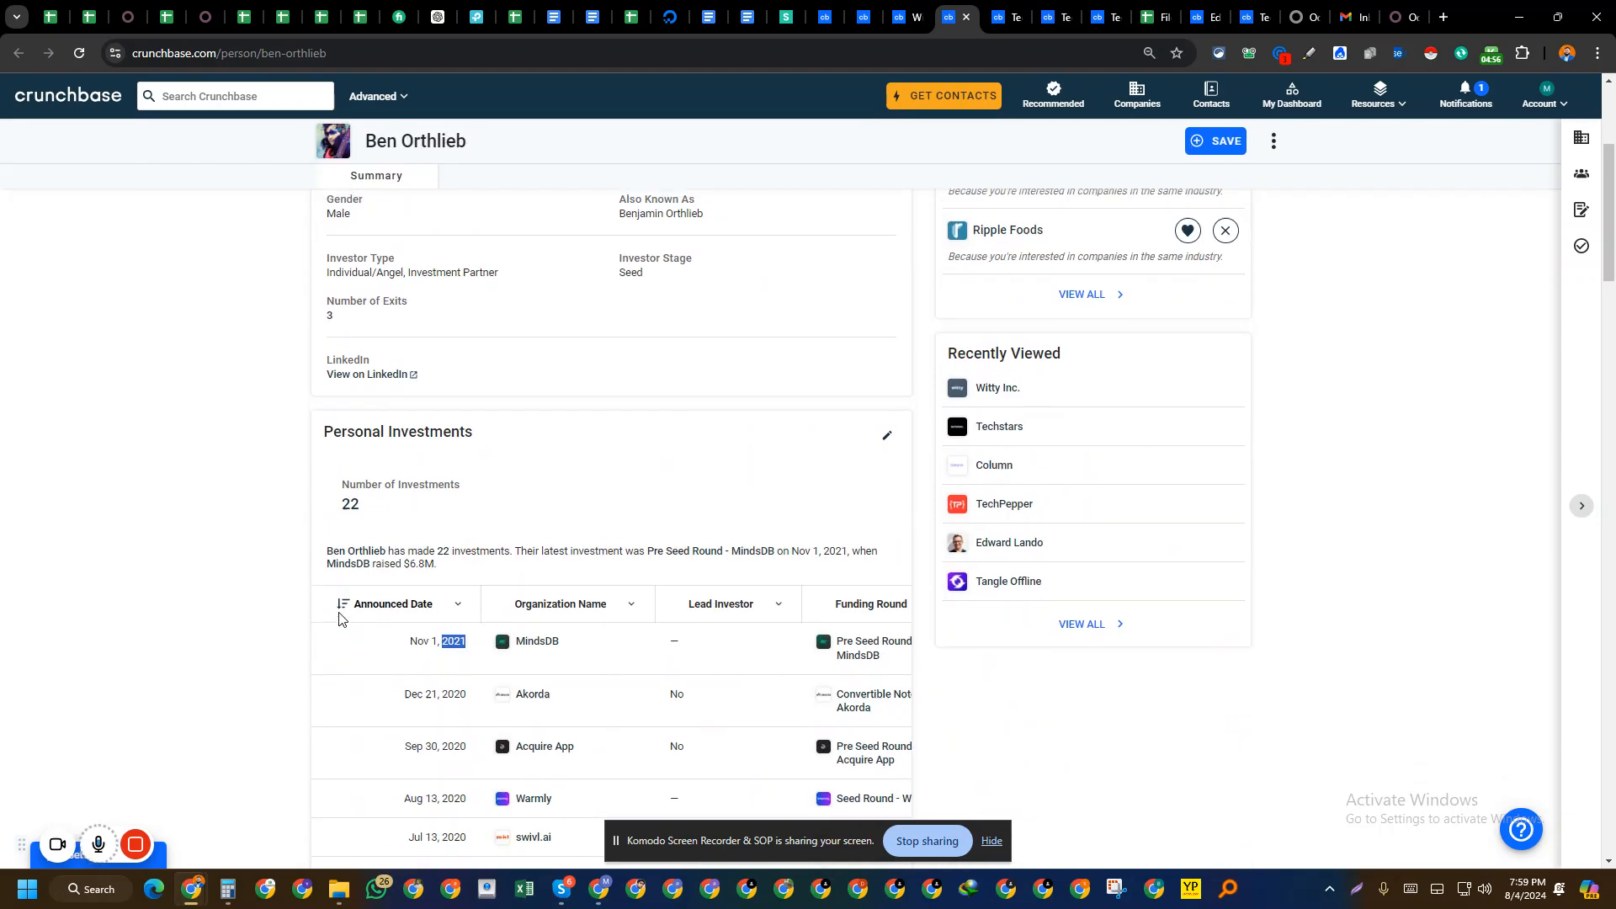
scroll(346, 611, up, 5)
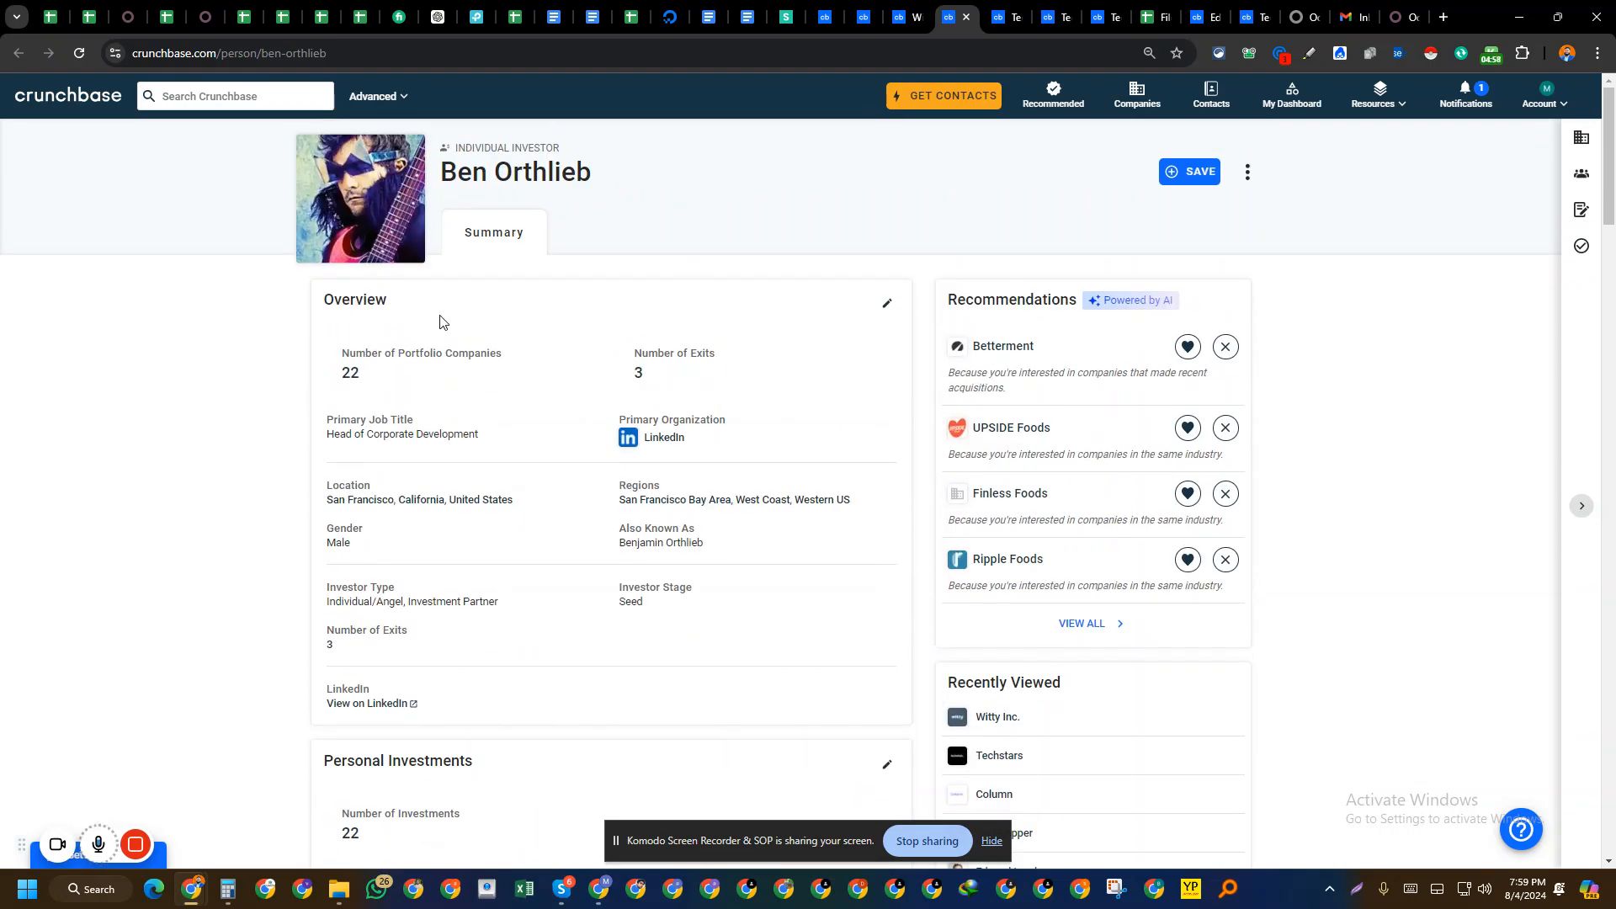
- Highlight the investor's name on the profile and return to the spreadsheet's Lead sheet with the Investors Name column
drag(444, 171, 607, 170)
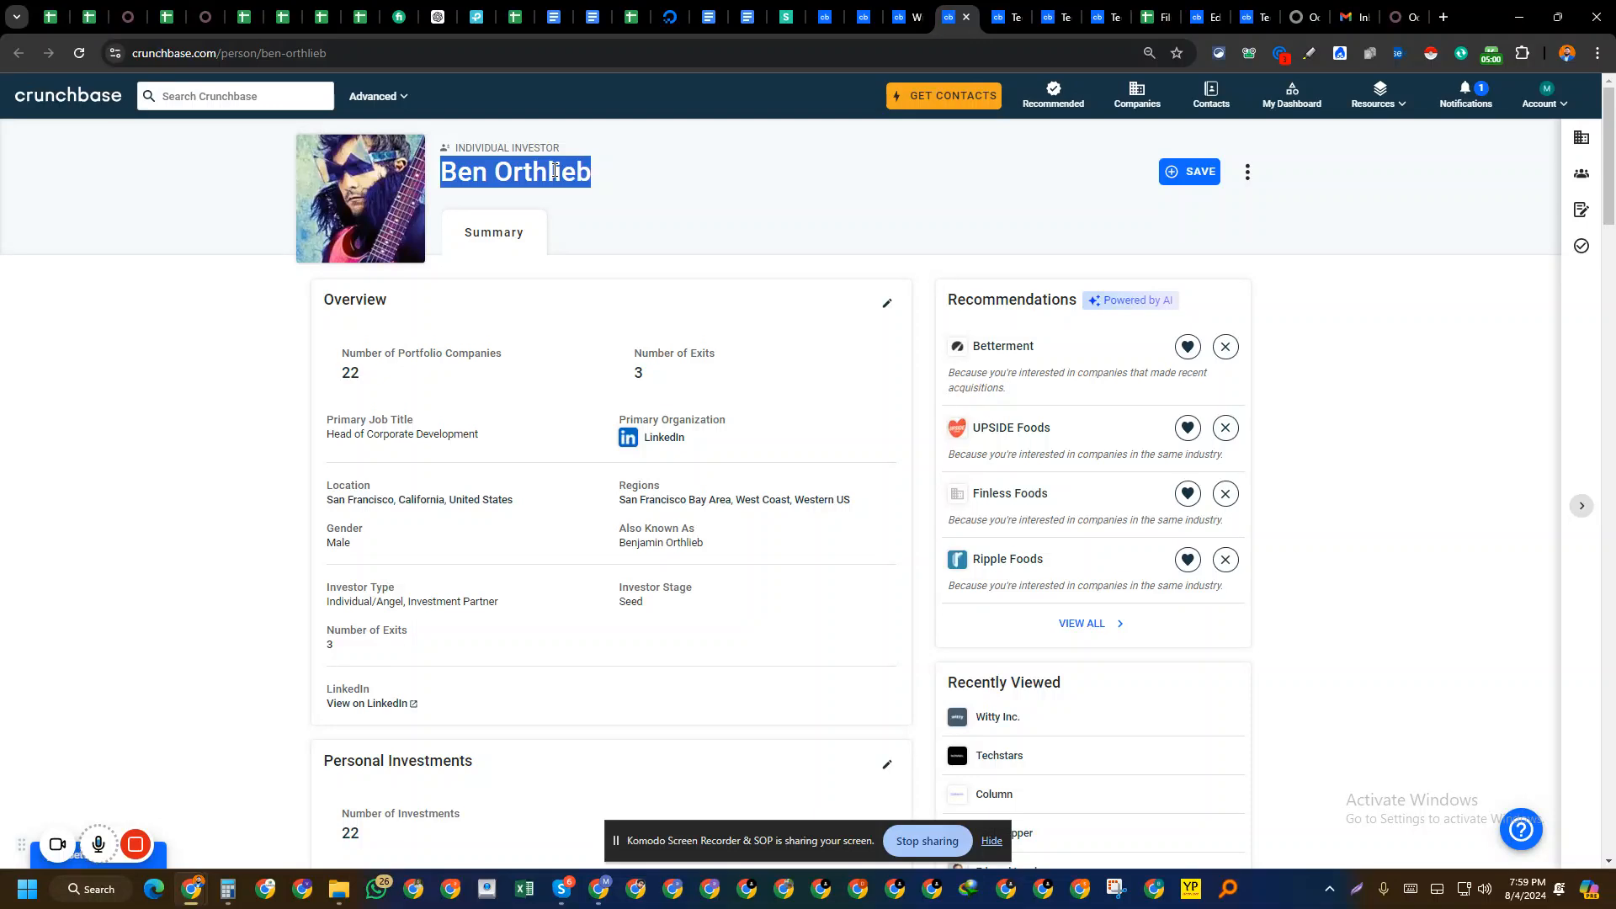
click(50, 18)
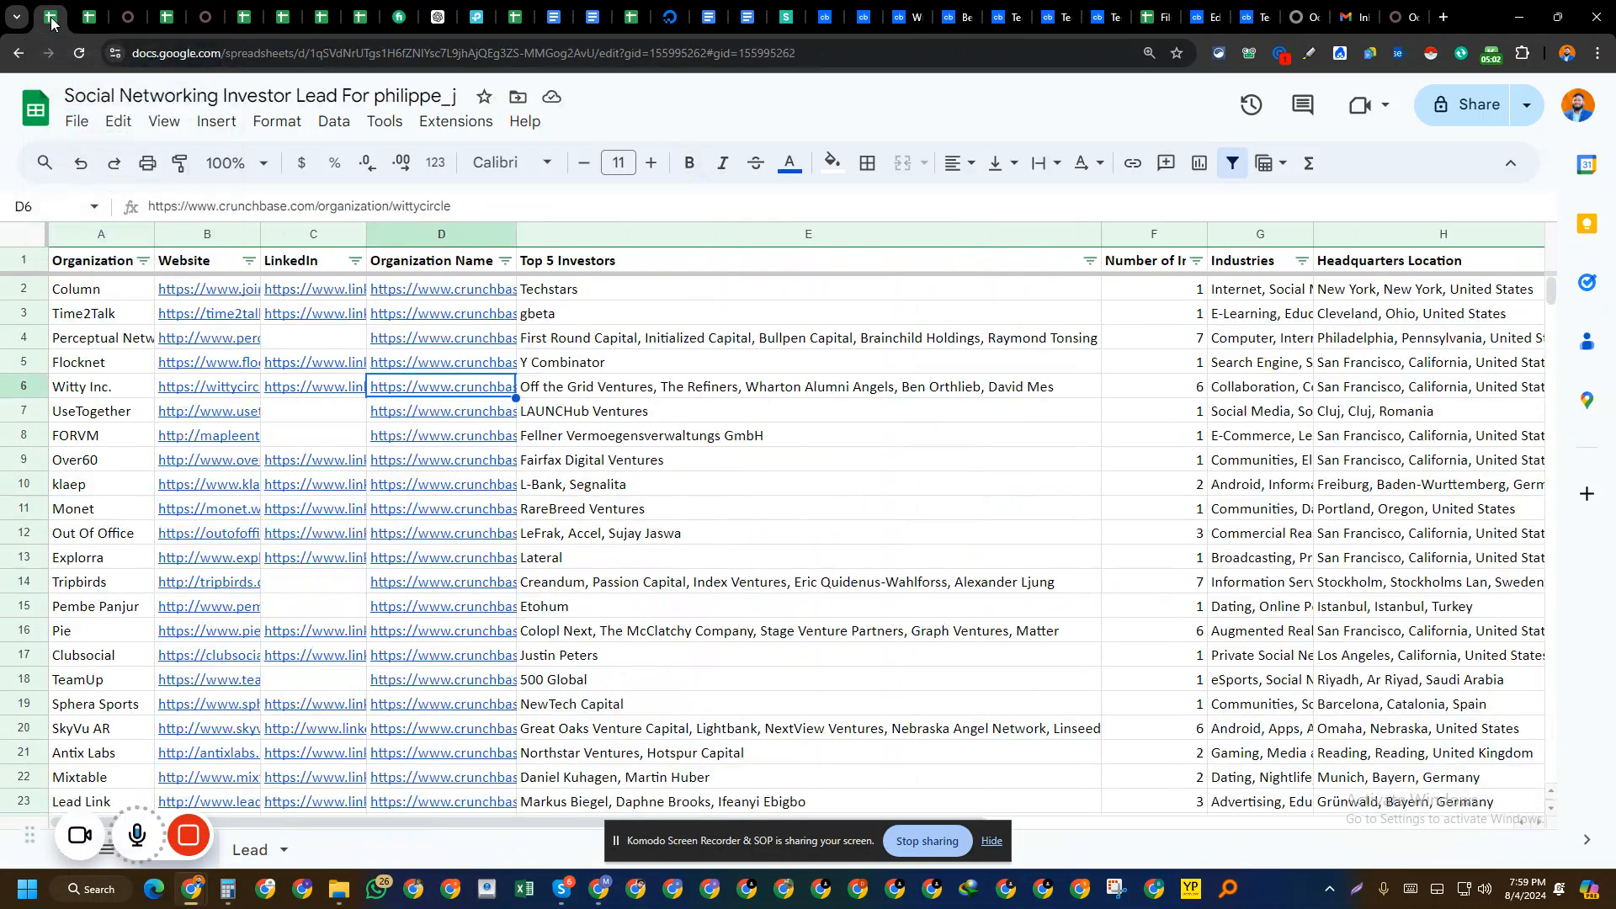
click(250, 850)
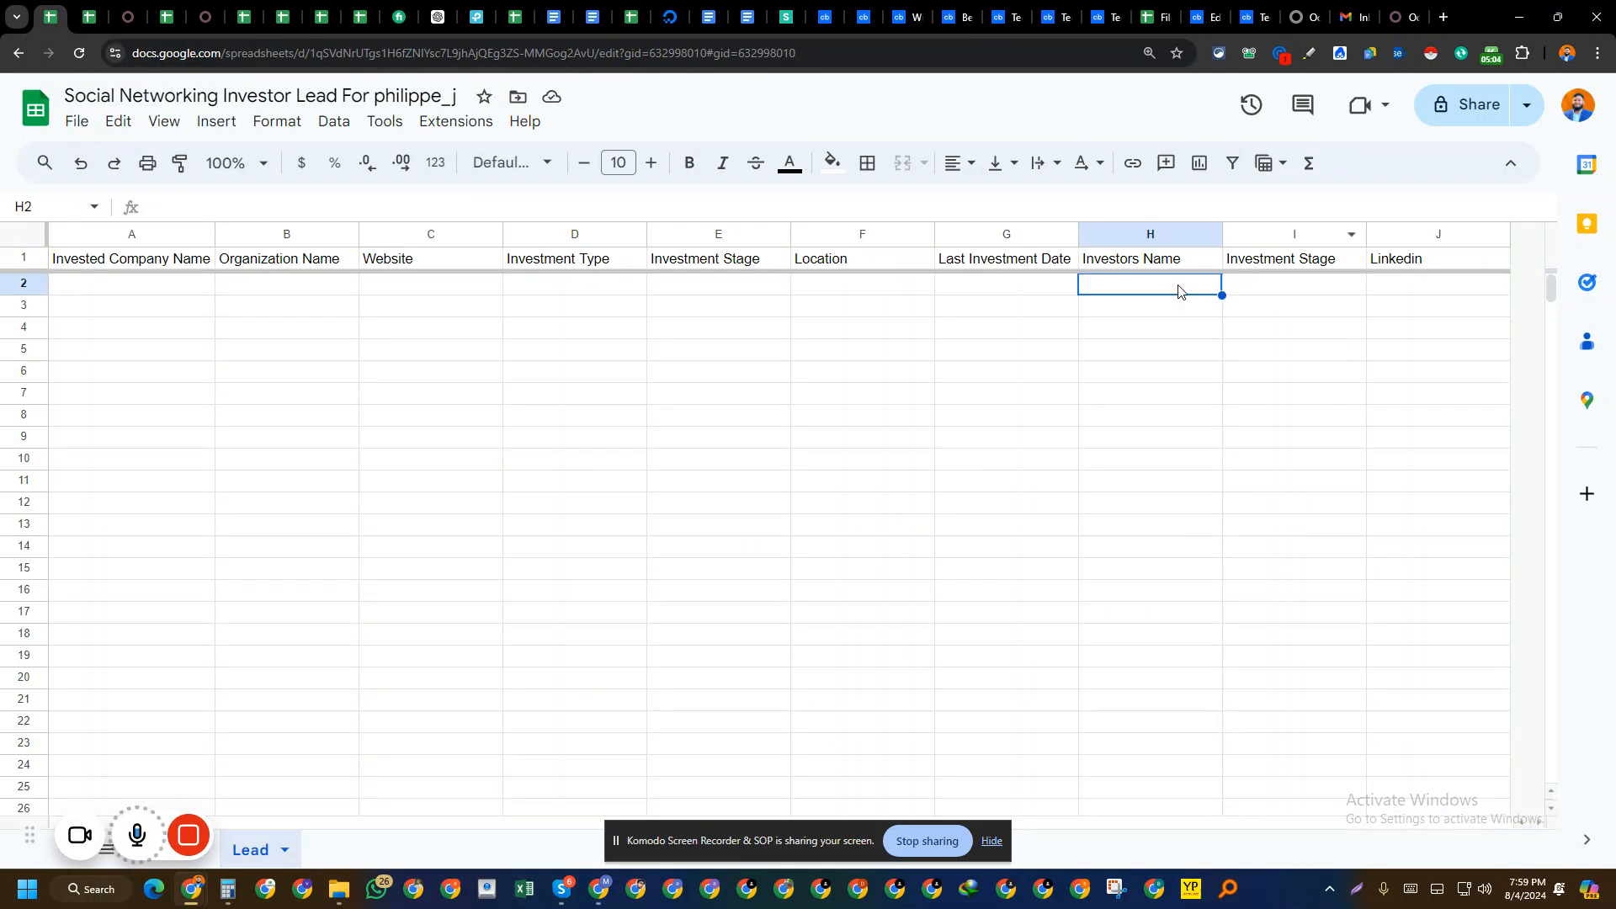
- Highlight the Investor Stage value Seed on the individual investor's profile, and return to the Lead sheet
click(972, 7)
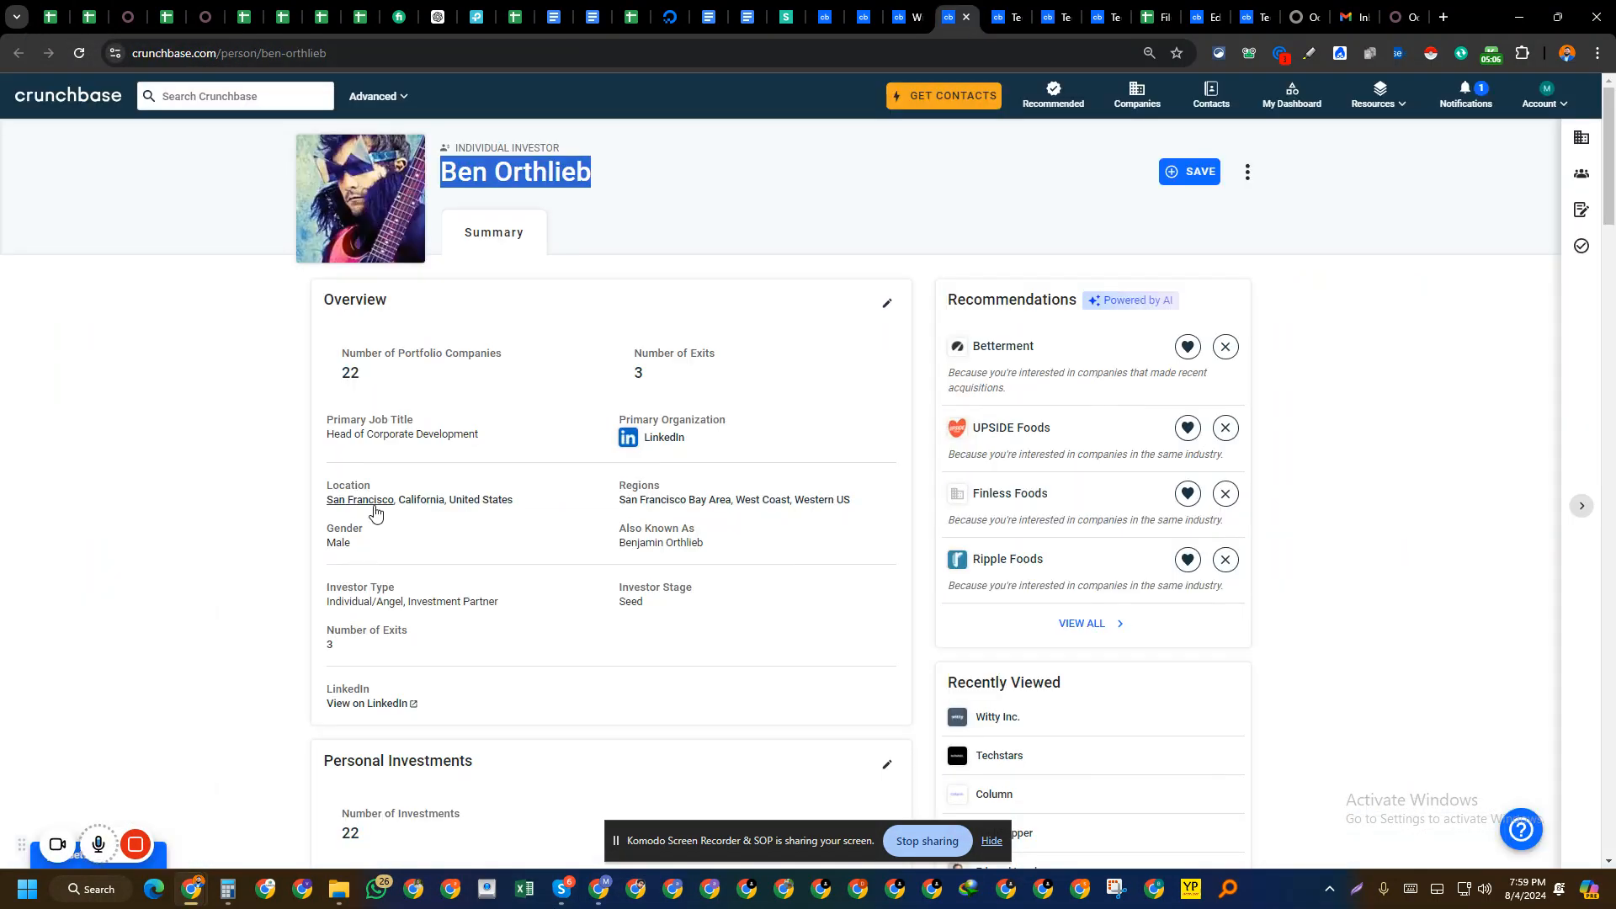
click(688, 613)
drag(688, 613, 615, 610)
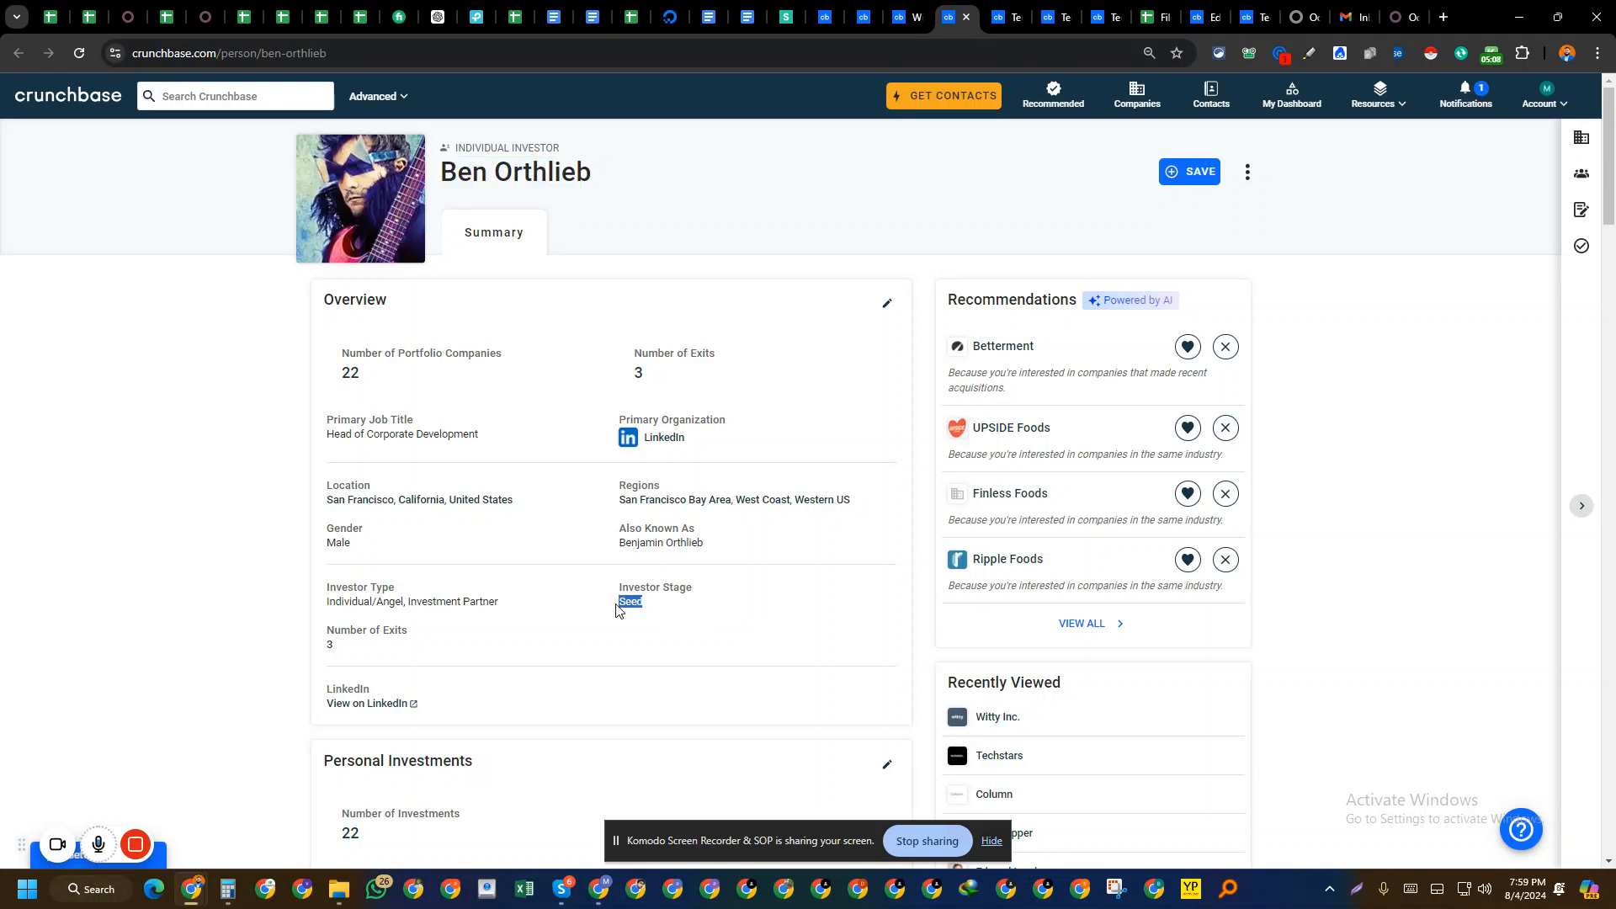
click(35, 13)
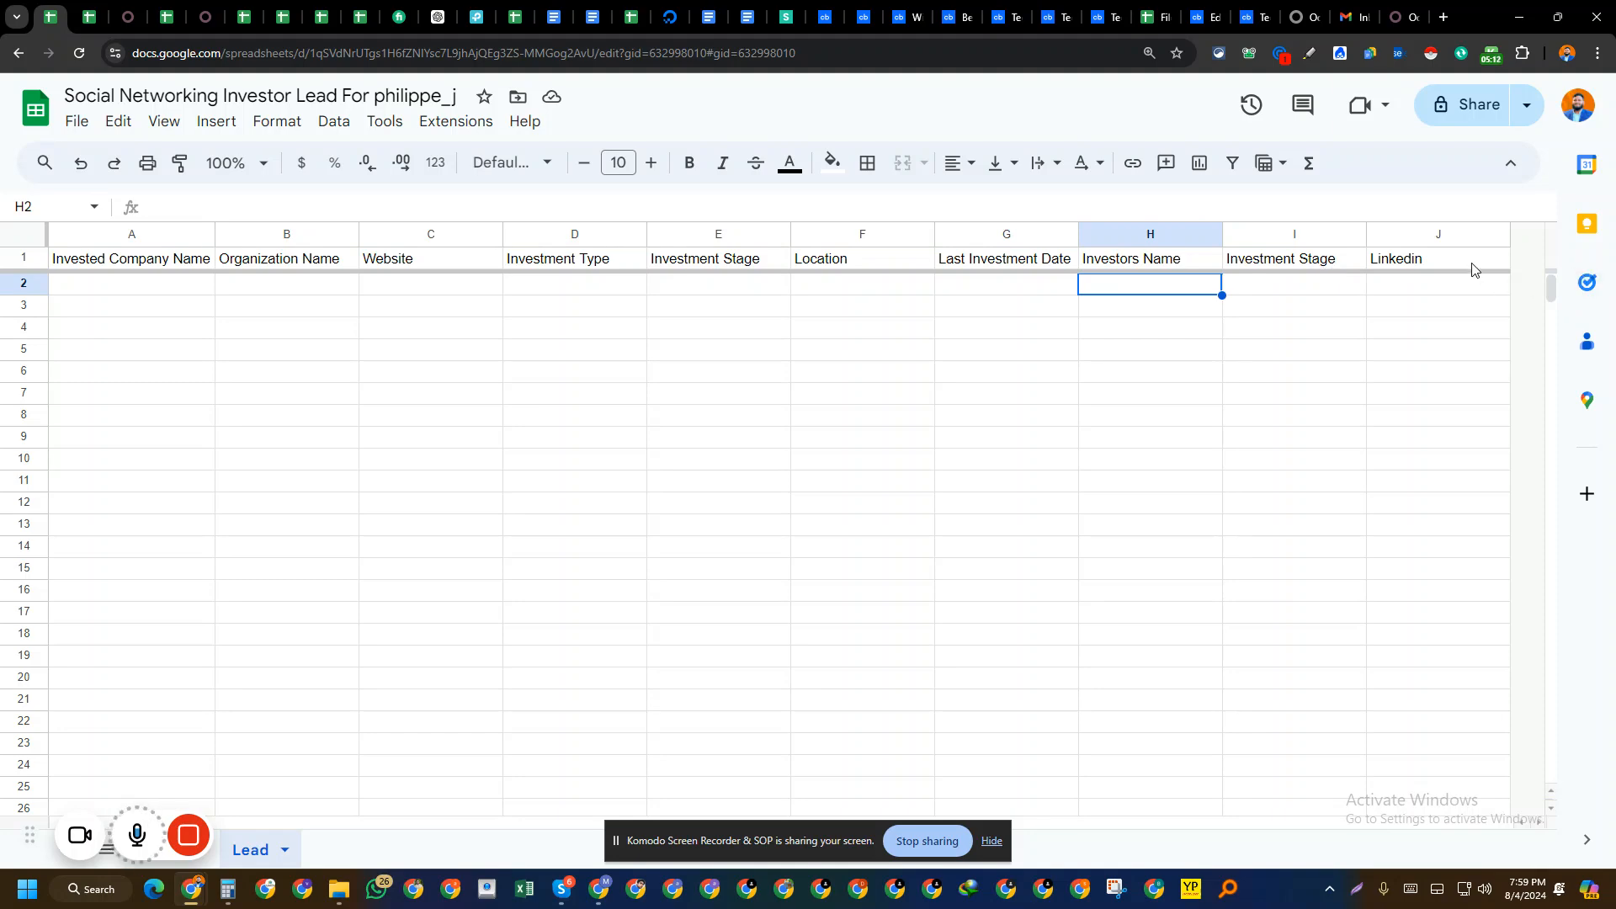
- Return to the individual investor's profile and copy the address of the investor's LinkedIn link
click(952, 8)
click(921, 7)
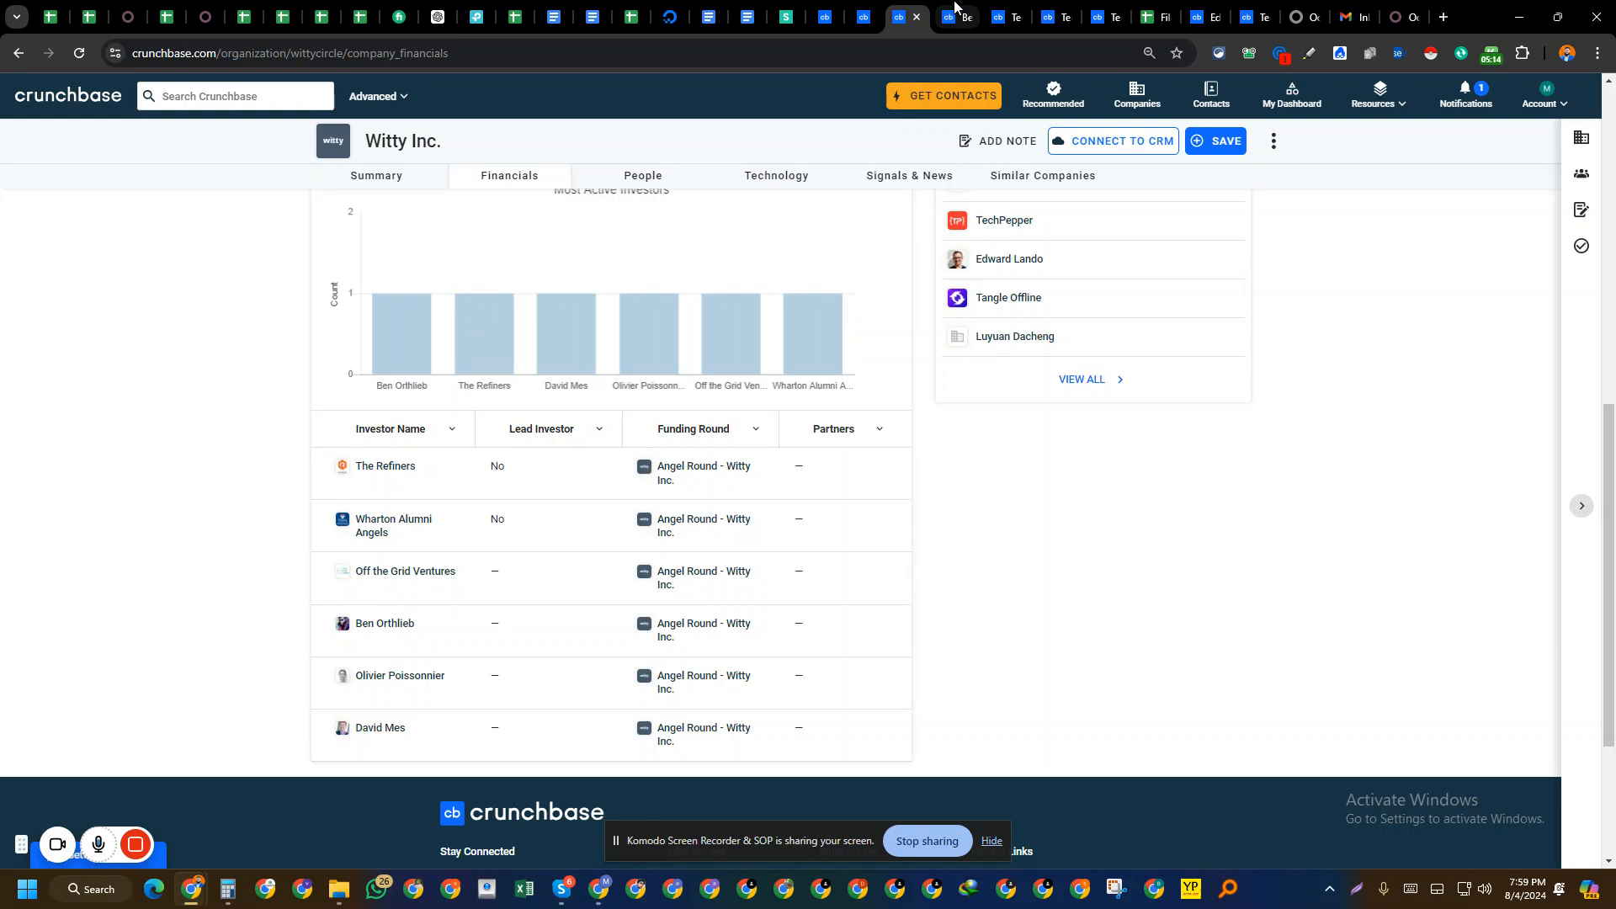
click(955, 10)
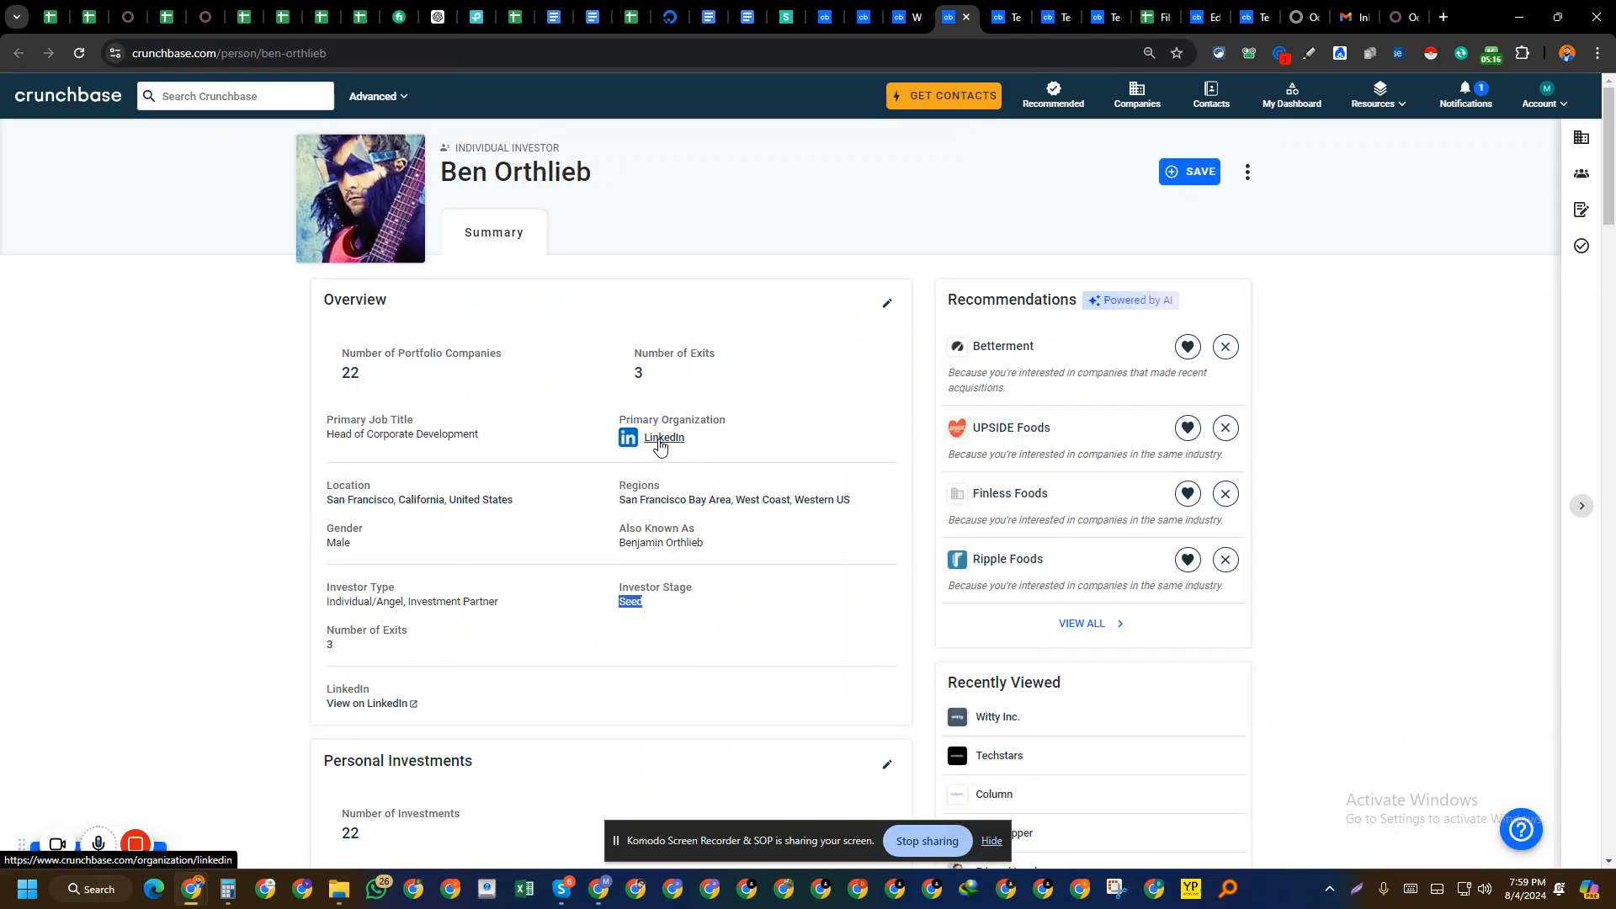
right_click(669, 439)
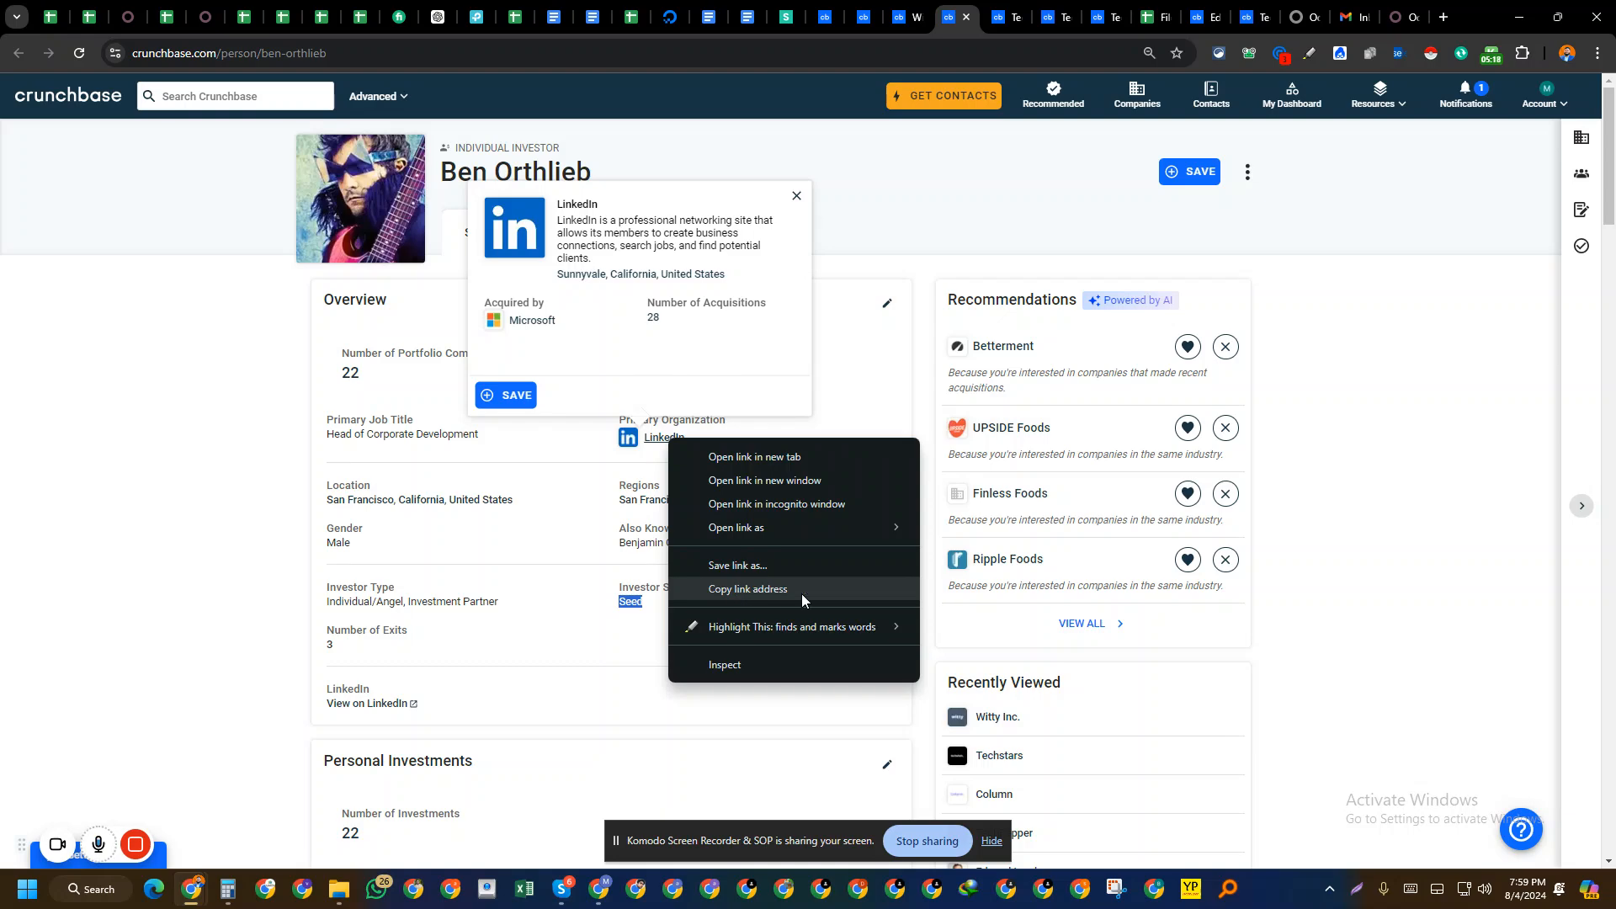
click(2, 430)
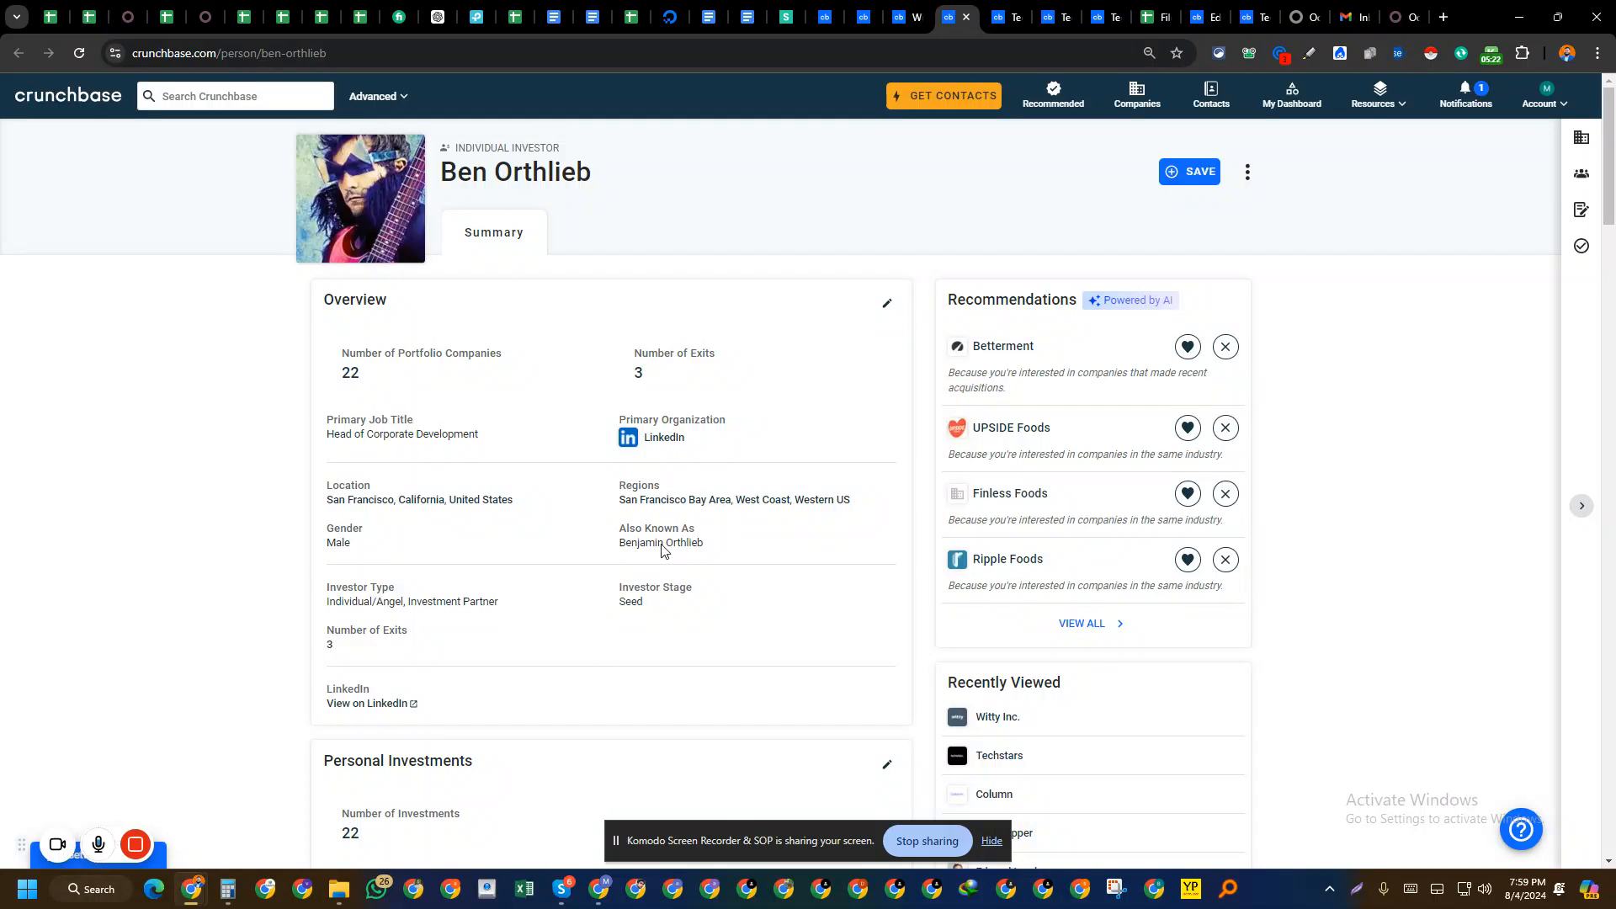
right_click(361, 705)
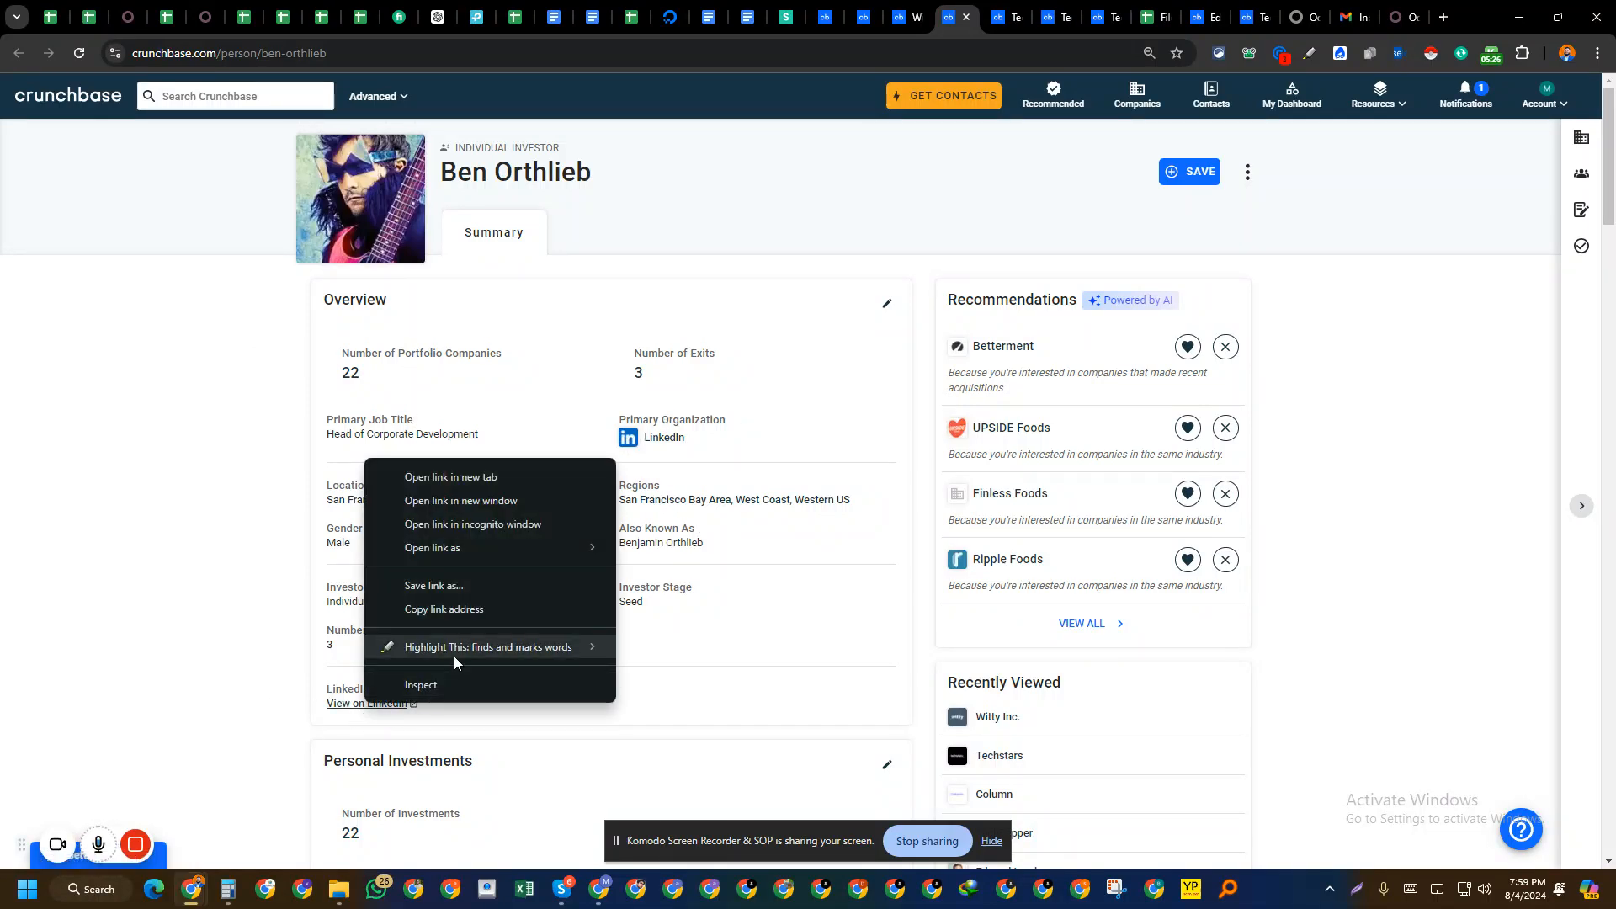
click(438, 619)
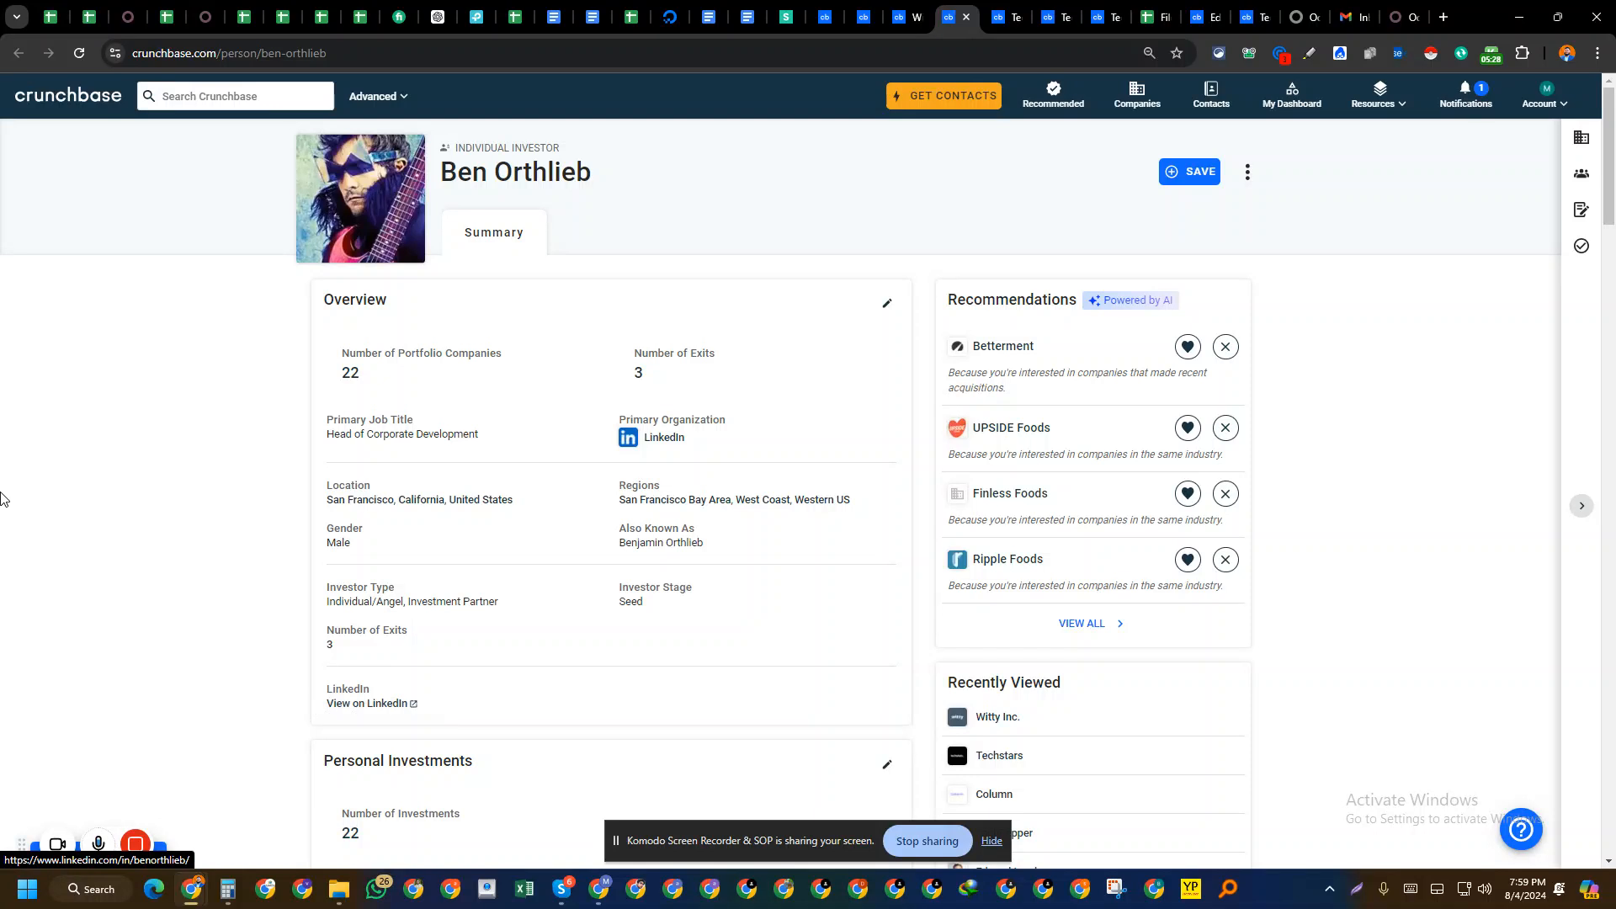
- Copy the Crunchbase URL of the individual investor's profile and return to the Lead sheet
click(204, 53)
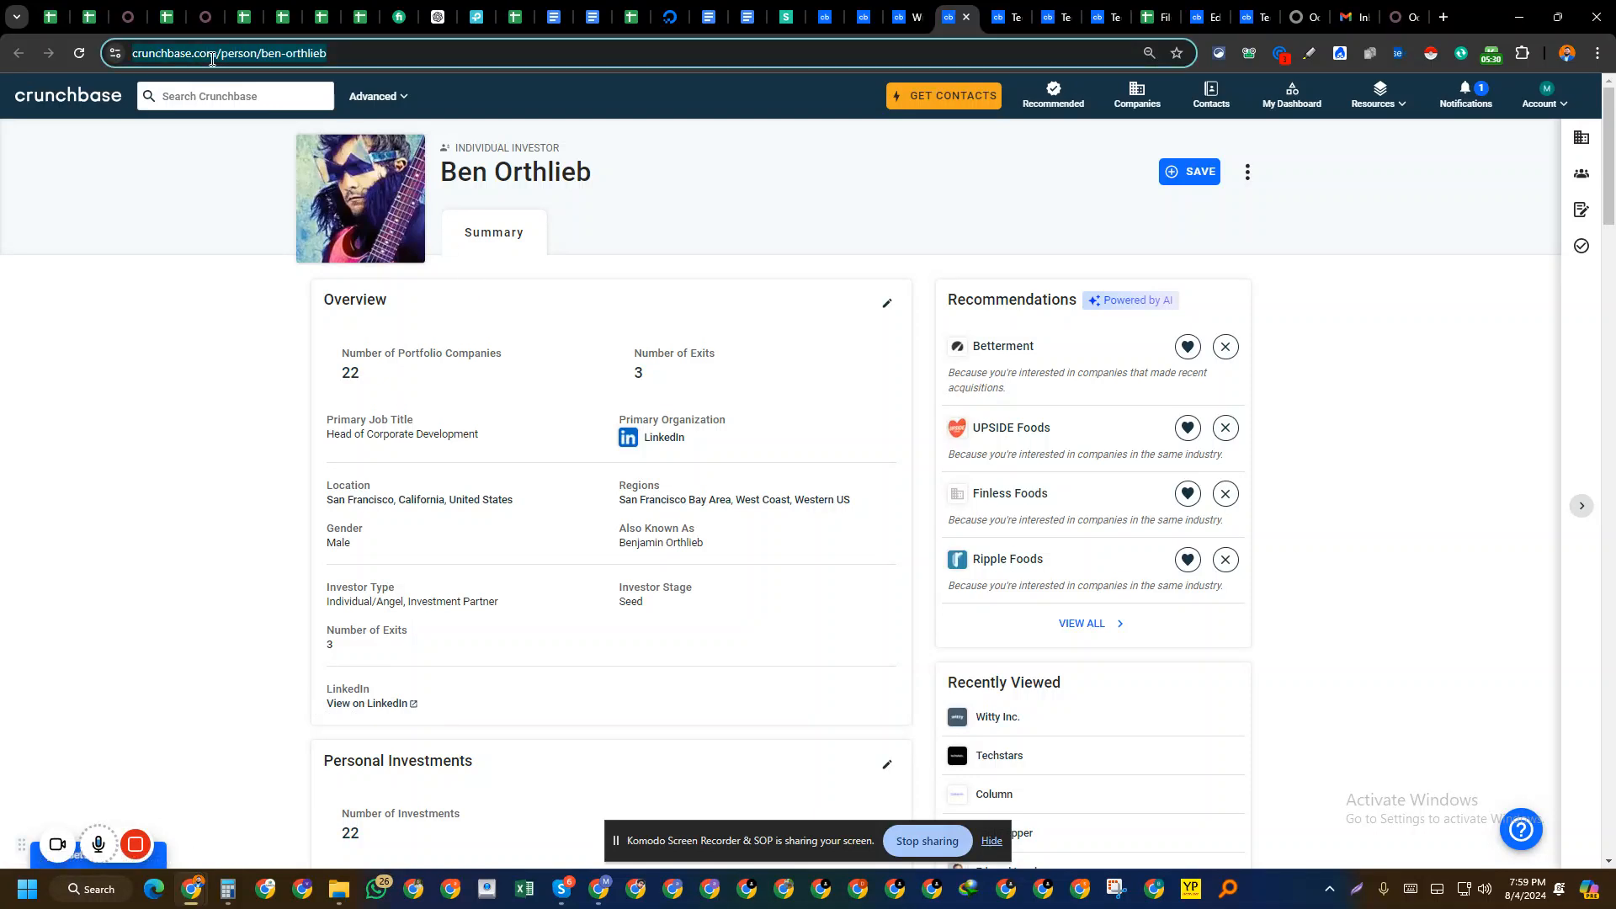
right_click(207, 53)
click(248, 218)
click(50, 16)
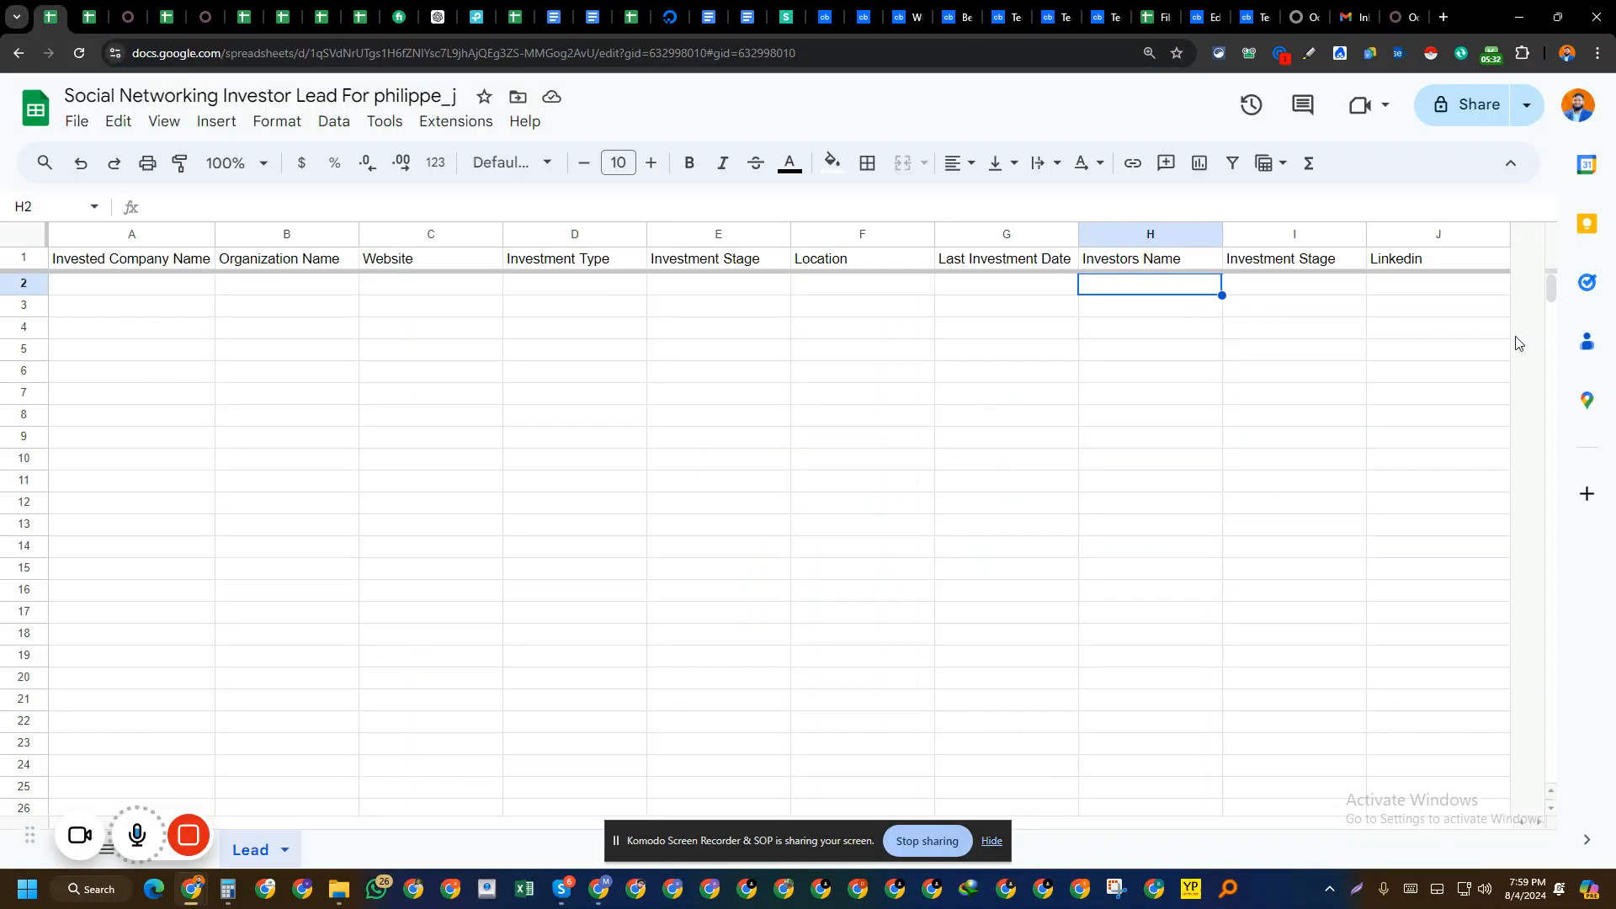
- Insert one column to the right of Linkedin and paste the copied Crunchbase profile URL into K2
drag(1462, 286, 1613, 307)
right_click(1407, 230)
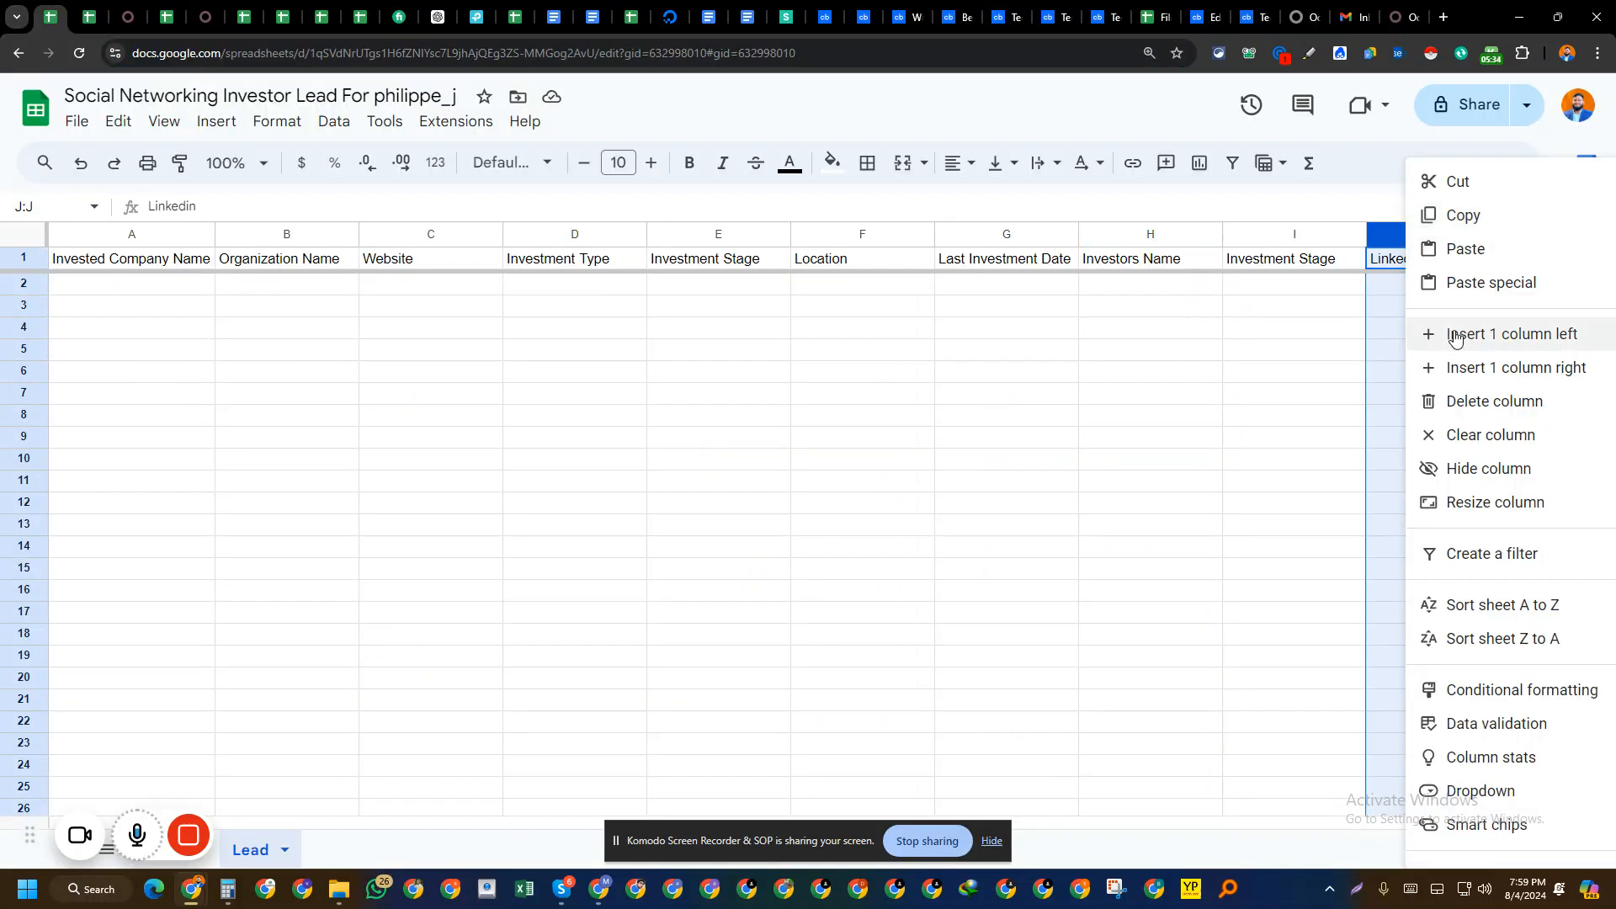
click(1465, 365)
click(1429, 286)
double_click(1429, 285)
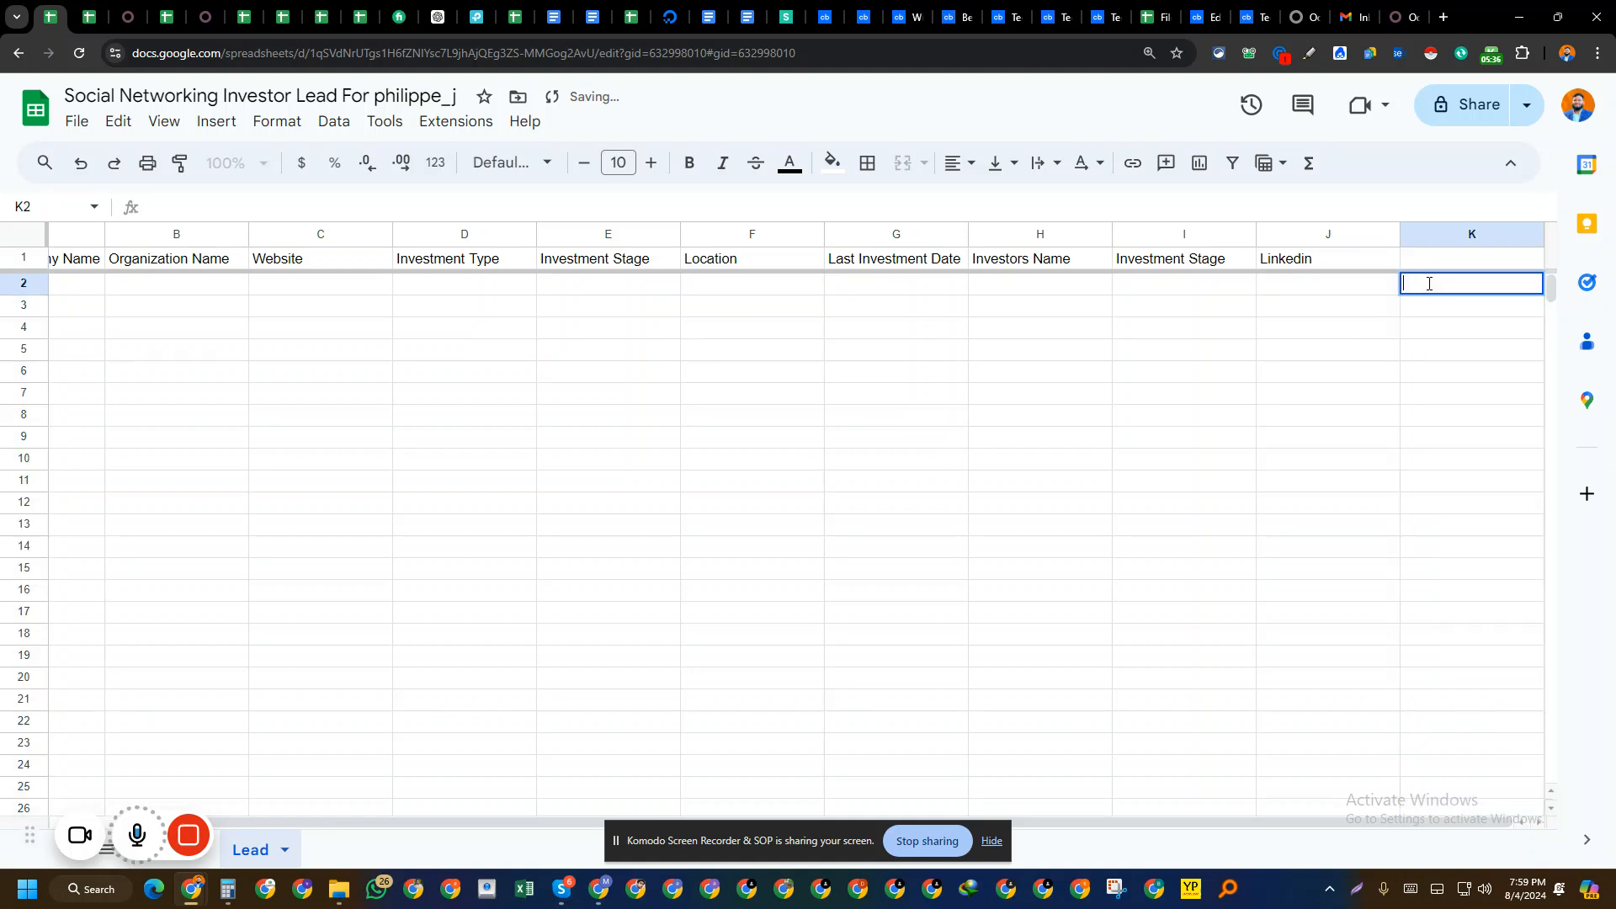
right_click(1429, 286)
click(1199, 472)
click(1325, 328)
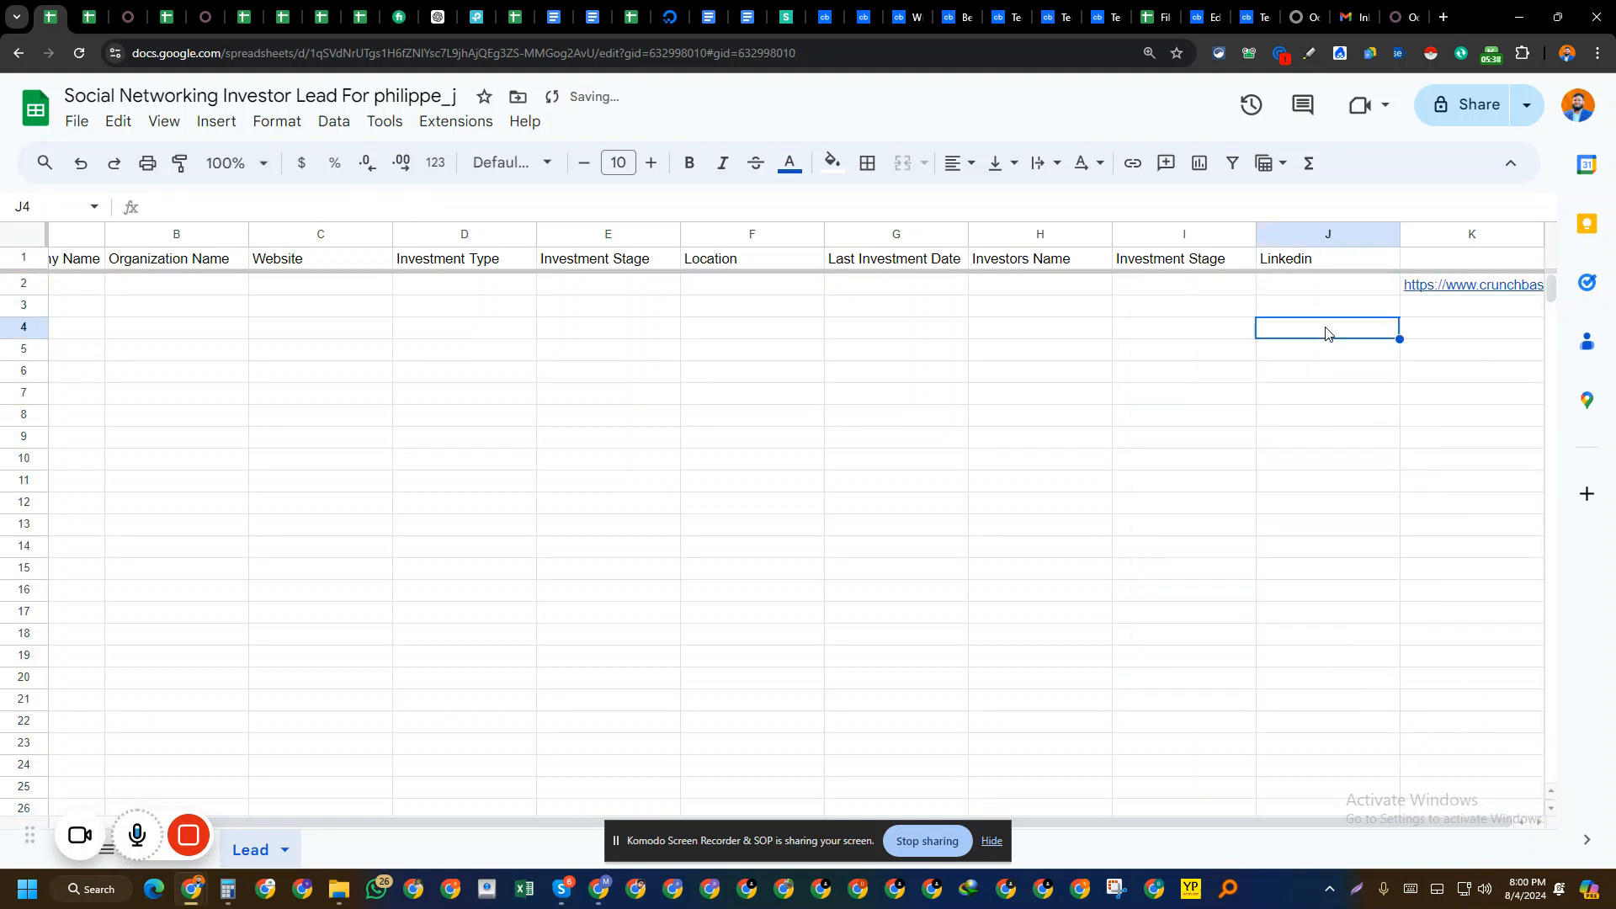
- Select the row 3 cells from Linkedin back to Invested Company Name, A3:J3
click(1215, 370)
drag(1278, 308, 51, 306)
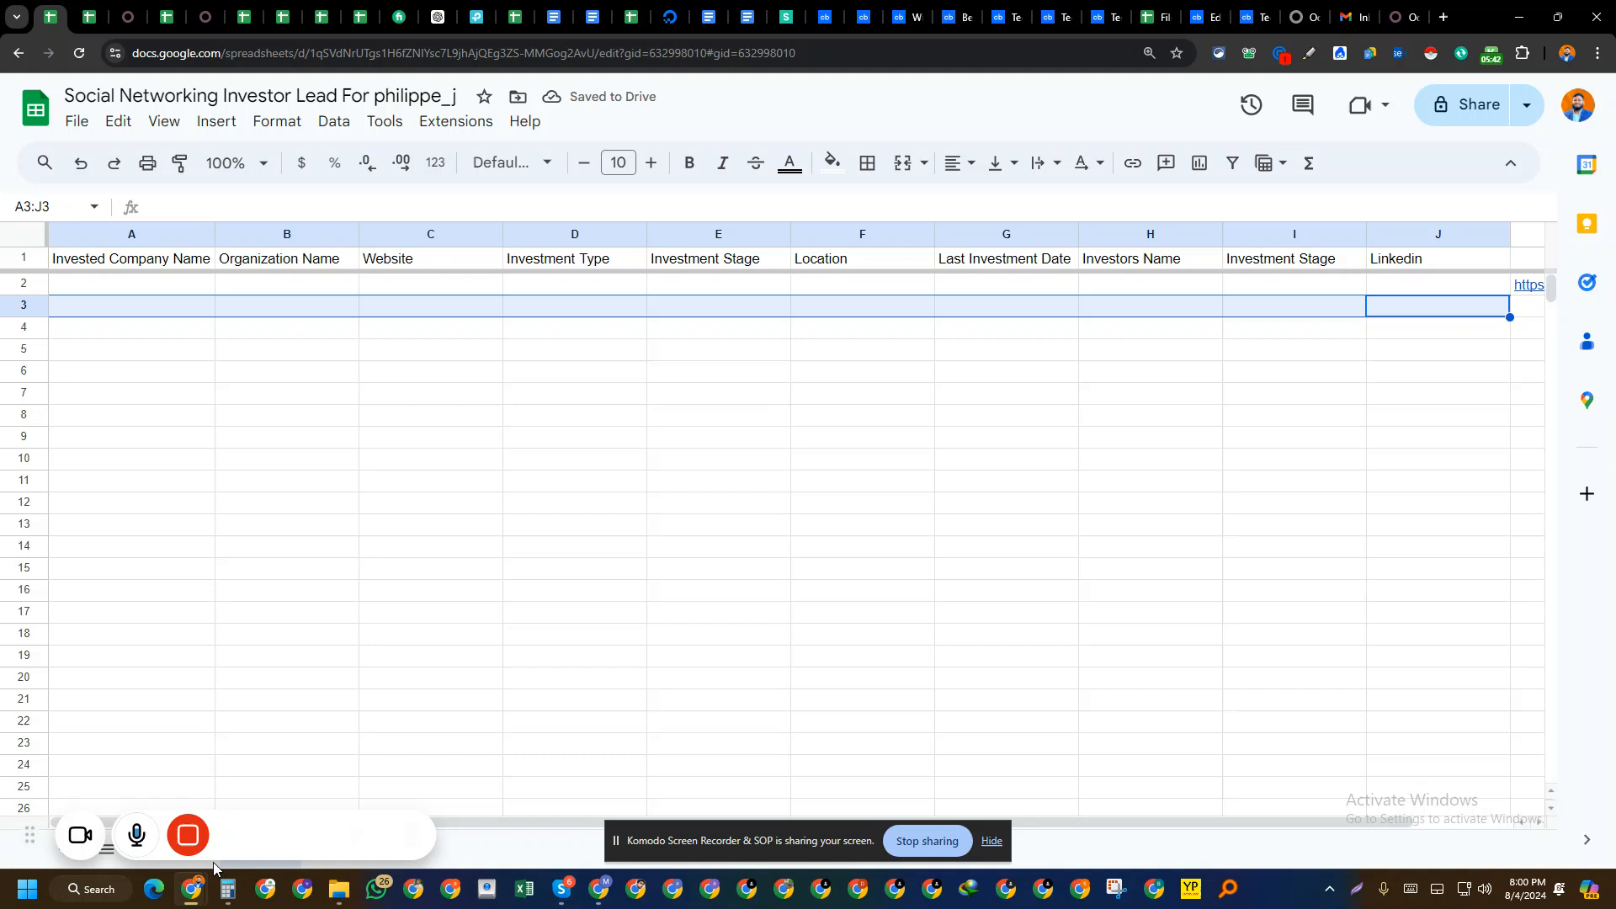
- From Witty Inc.'s investor list, open The Refiners, Wharton Alumni Angels and Off the Grid Ventures in new tabs
click(905, 8)
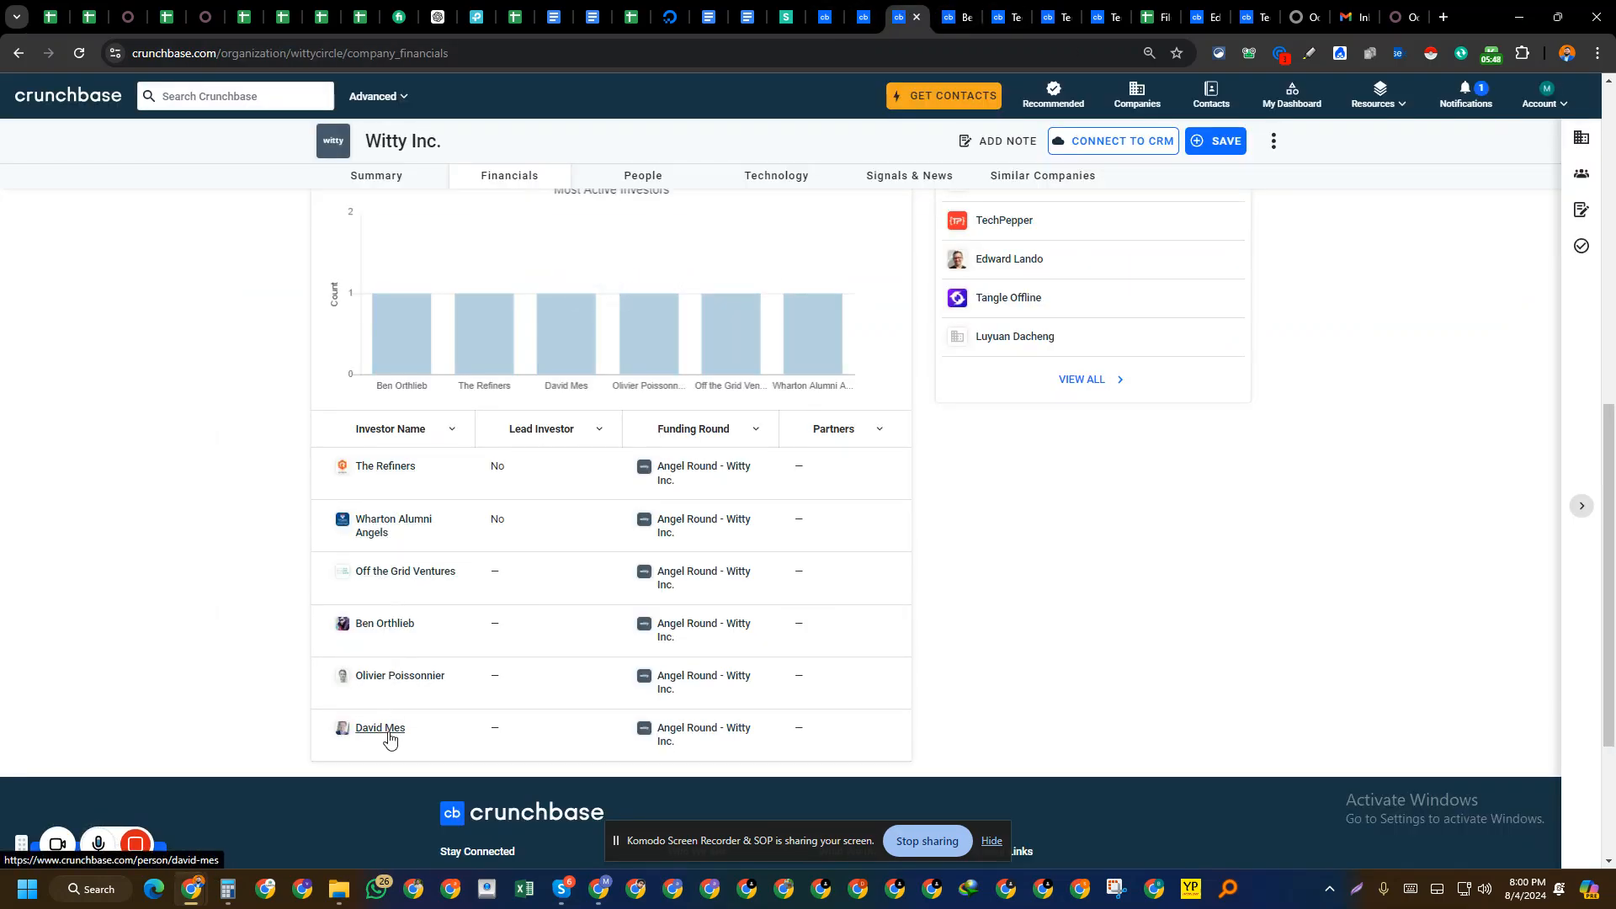
right_click(375, 465)
click(406, 475)
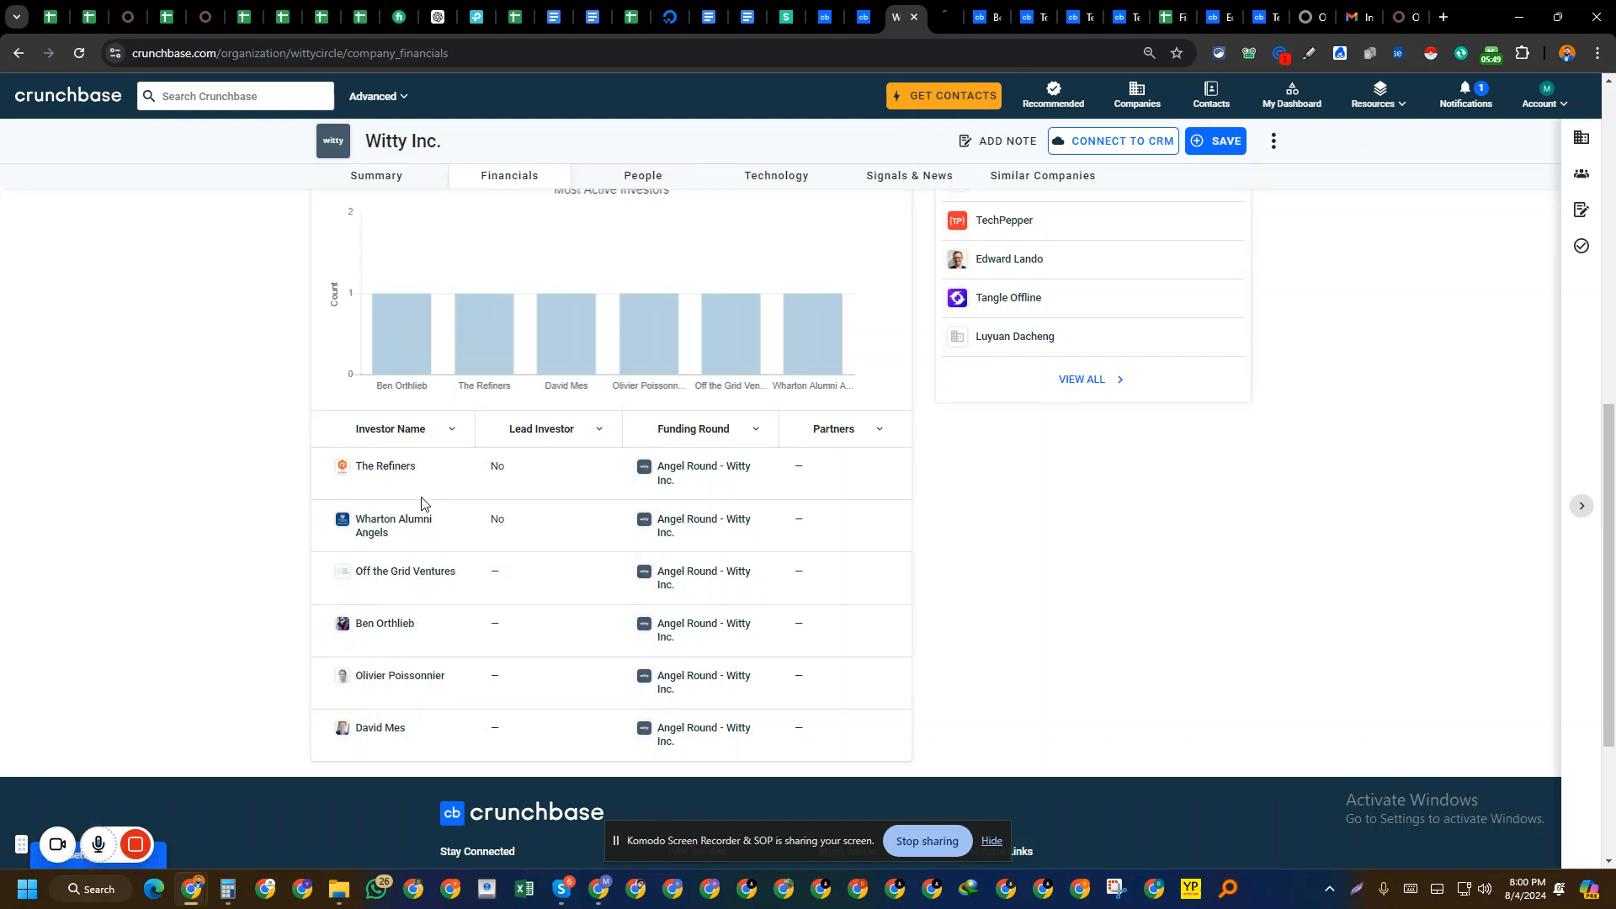
right_click(372, 536)
click(409, 553)
right_click(403, 577)
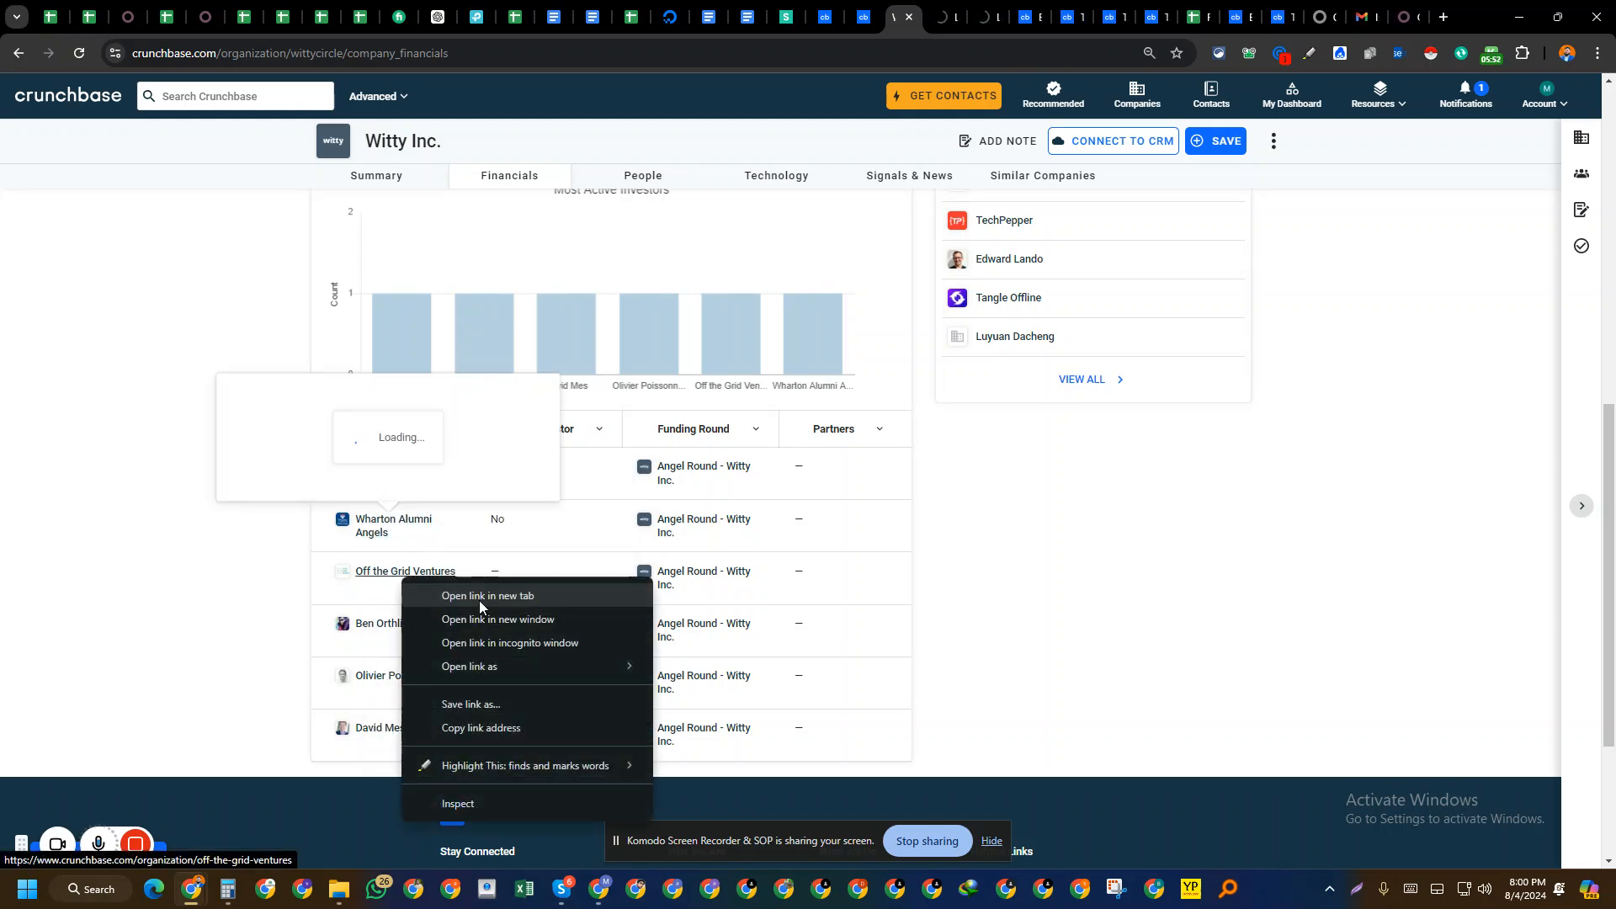
click(480, 596)
- On The Refiners' profile, highlight the investment stages and investor type, and examine the Details section
click(945, 17)
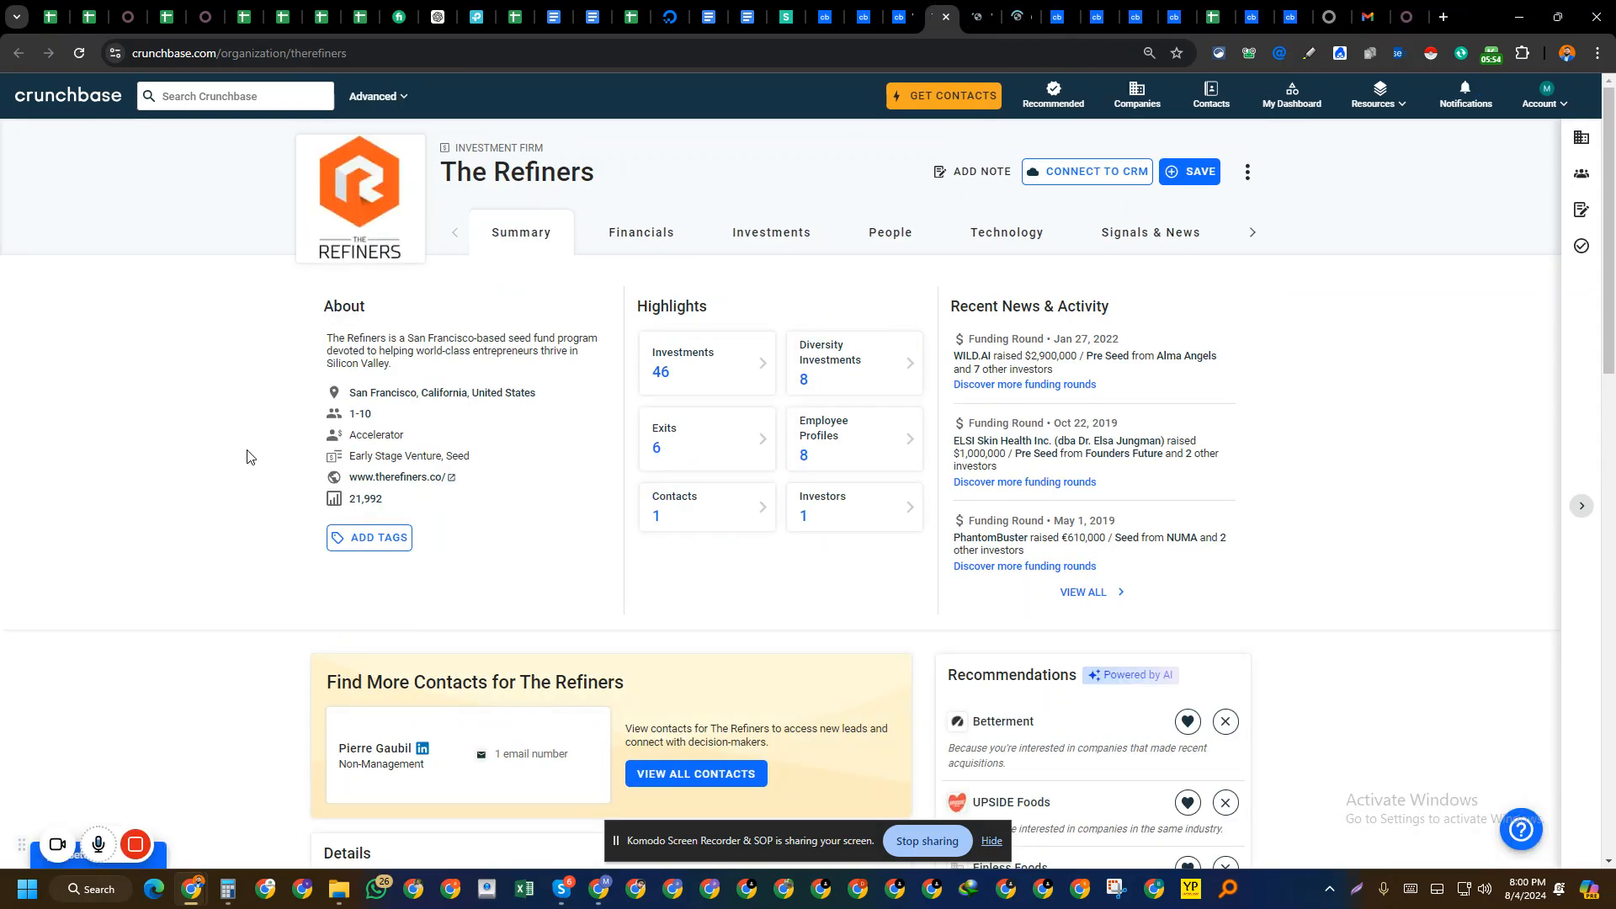
drag(353, 456, 483, 458)
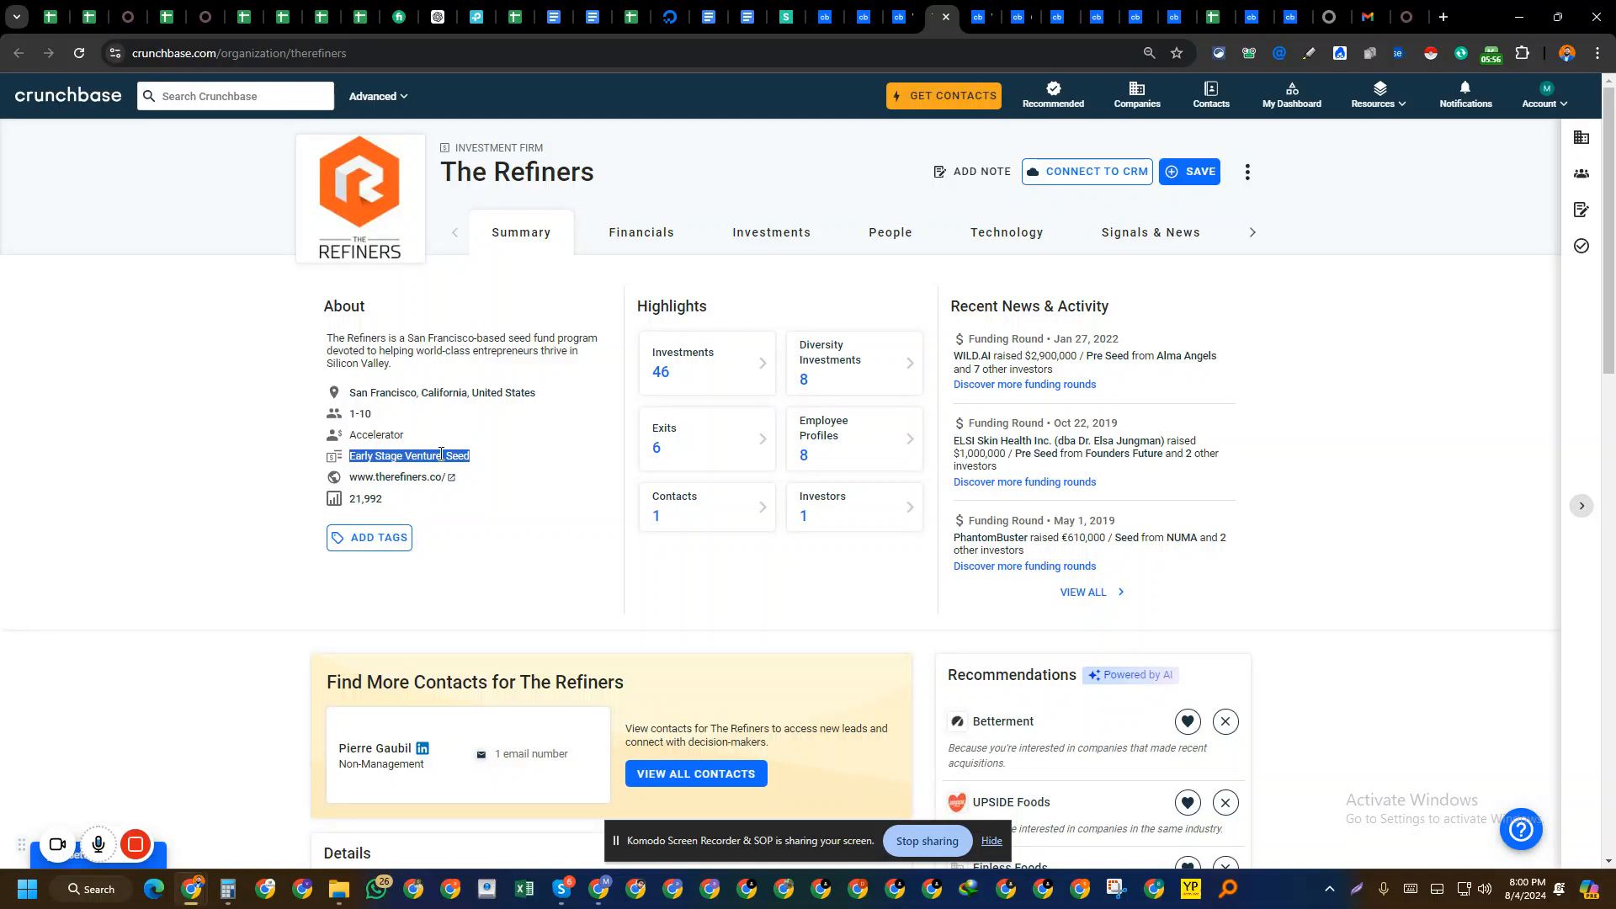
drag(351, 439, 410, 439)
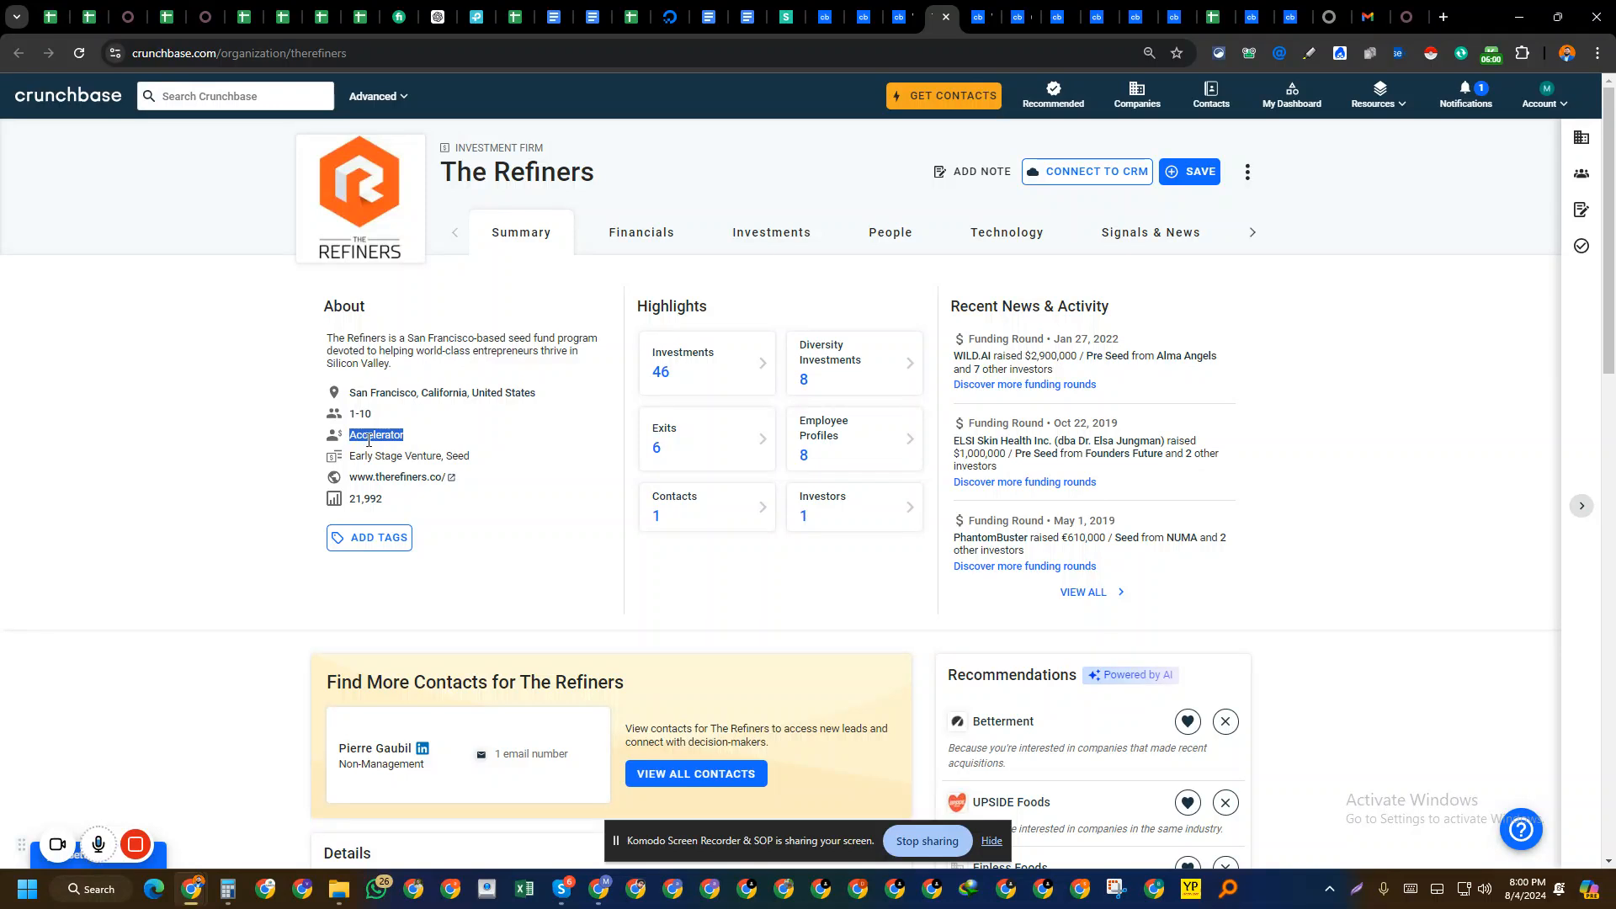
double_click(377, 436)
click(399, 437)
scroll(435, 444, down, 10)
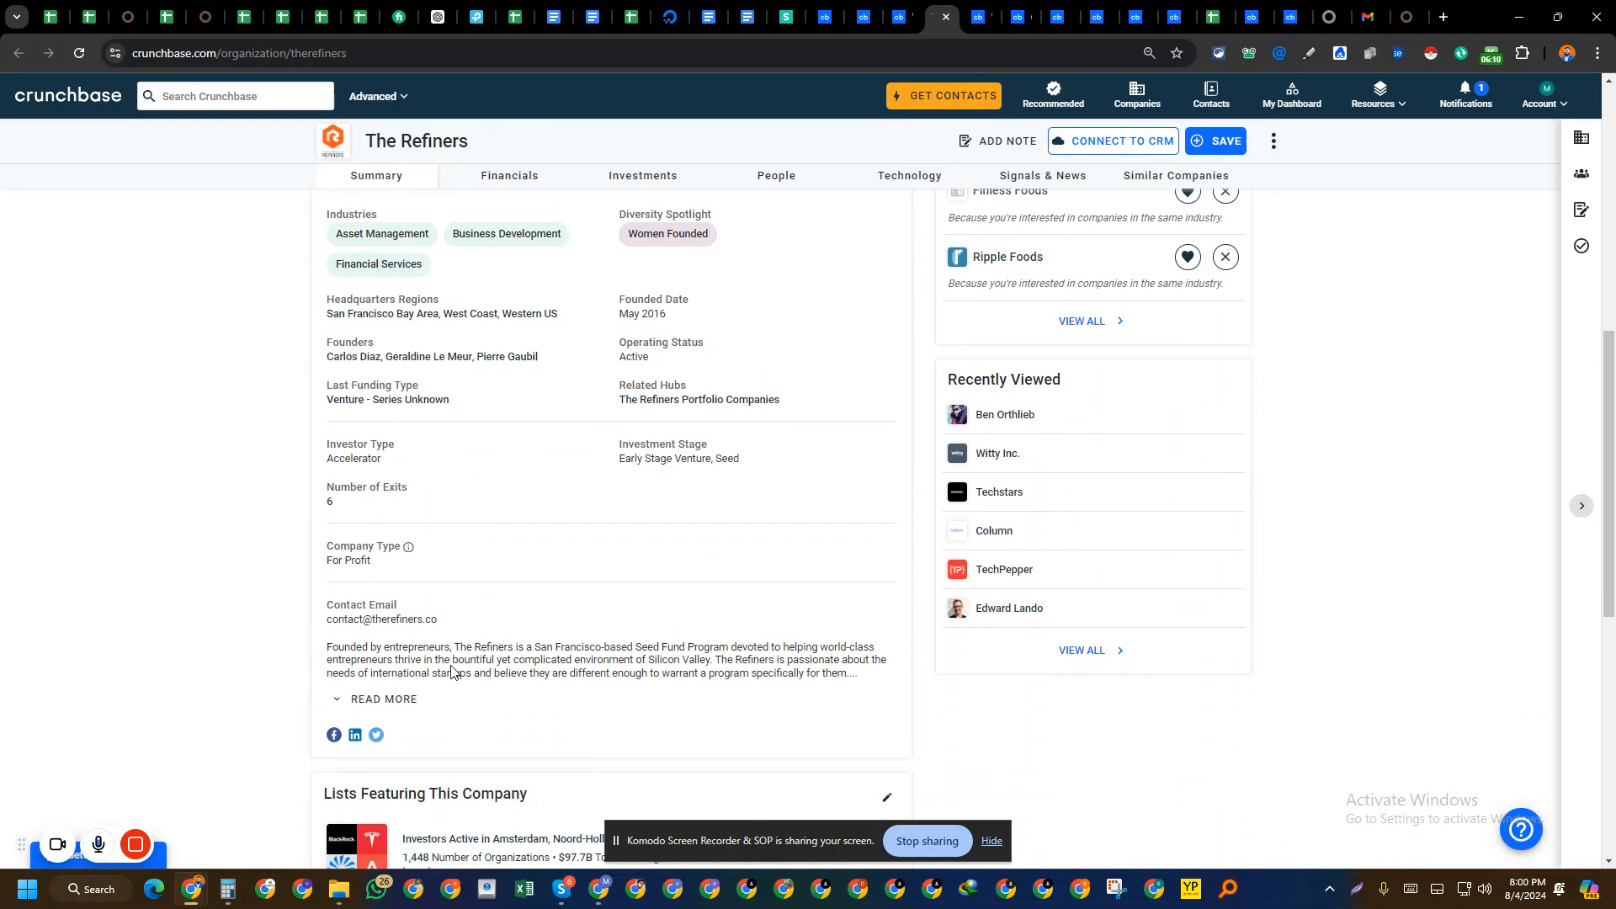
- Review The Refiners' Details section and highlight the investment stages in its About section
scroll(362, 637, up, 5)
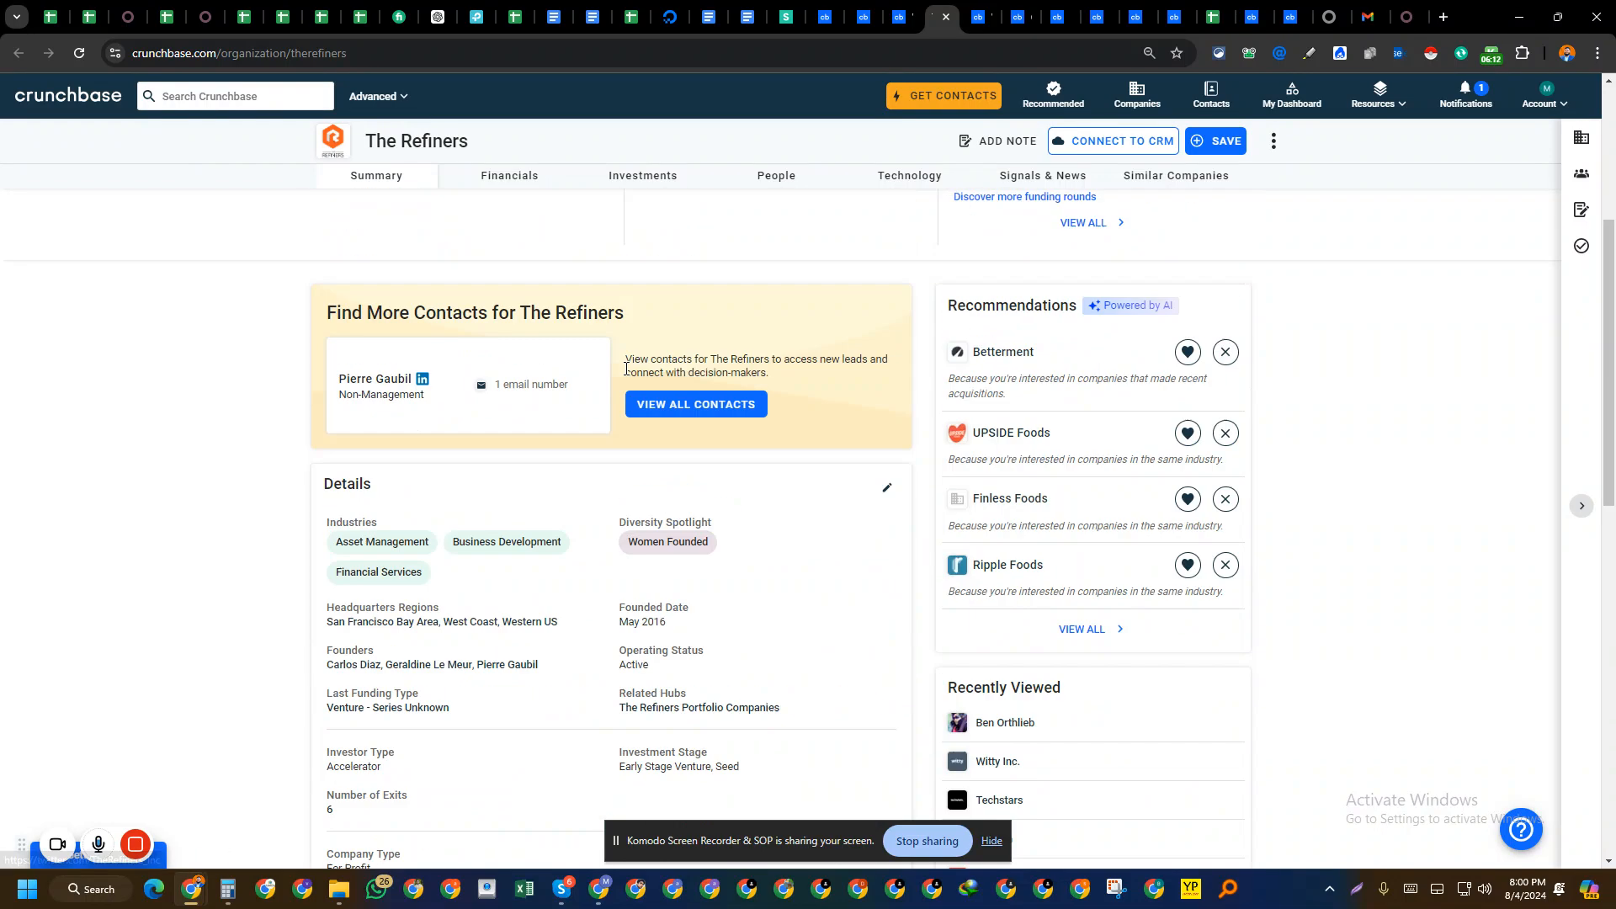
scroll(460, 480, down, 2)
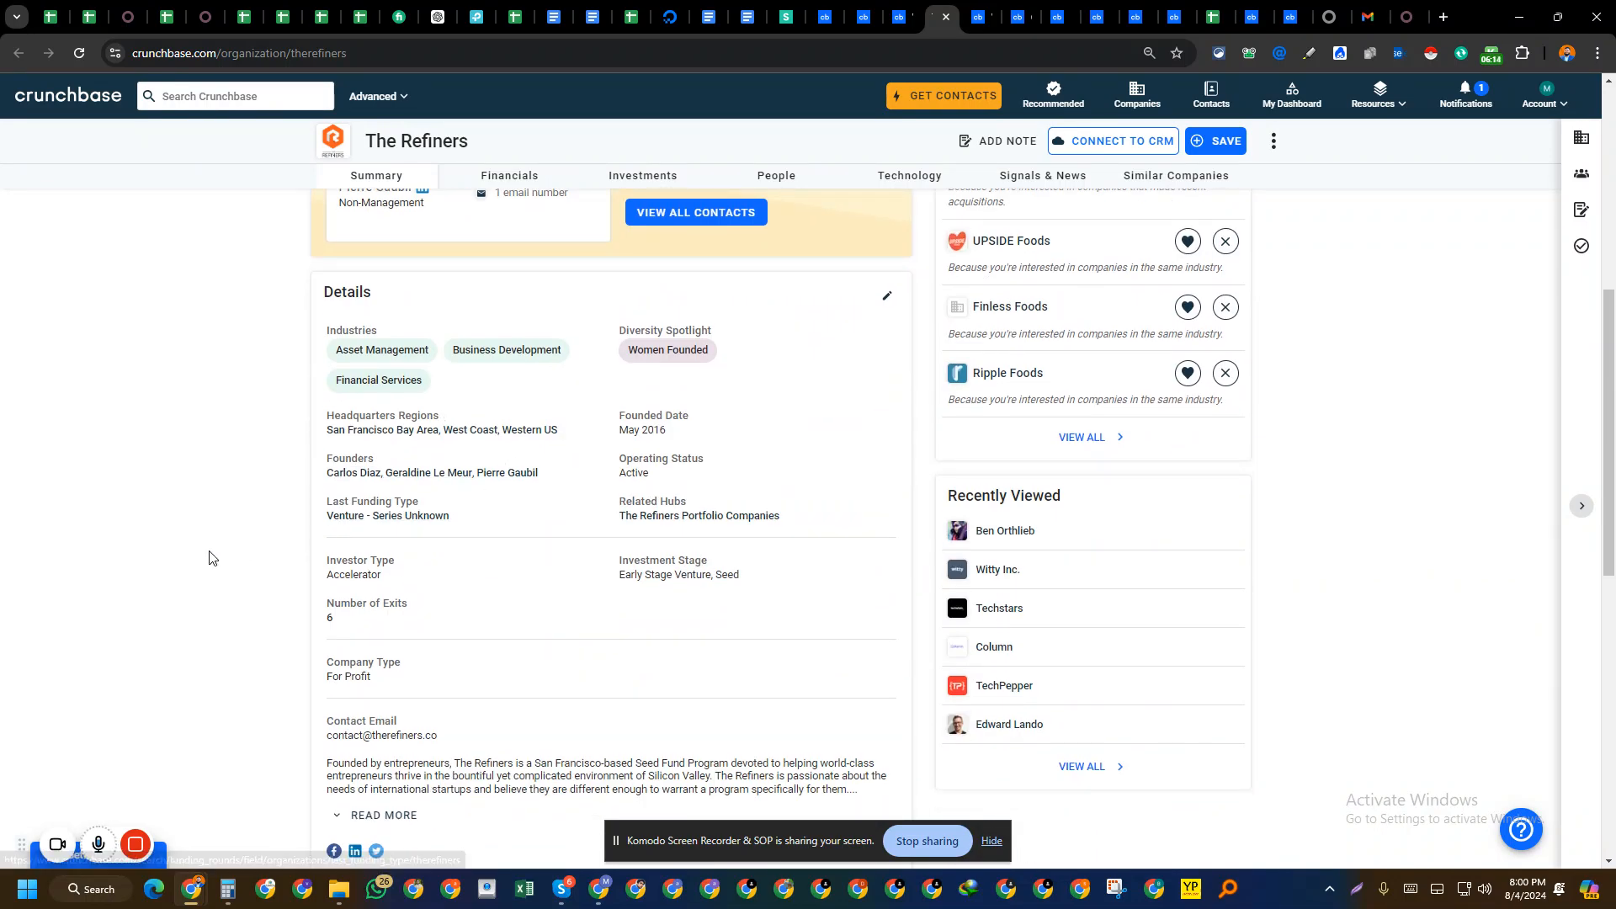
scroll(226, 542, up, 6)
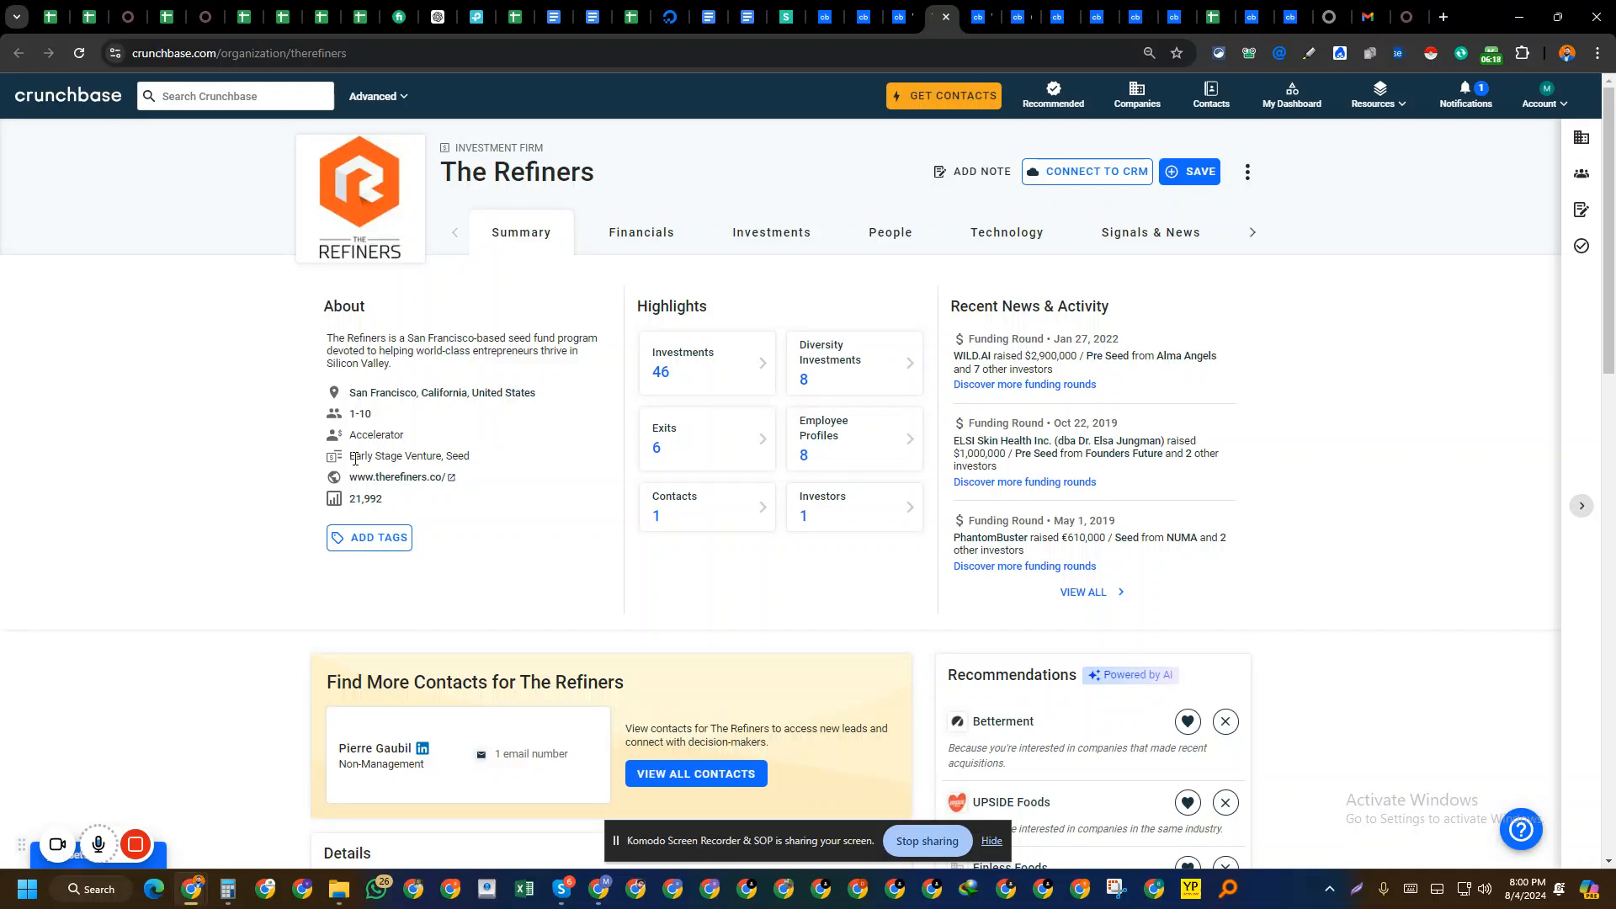
drag(353, 459, 496, 461)
- Compare the investor types of Wharton Alumni Angels and The Refiners, highlighting each one in the profile's About section
click(977, 16)
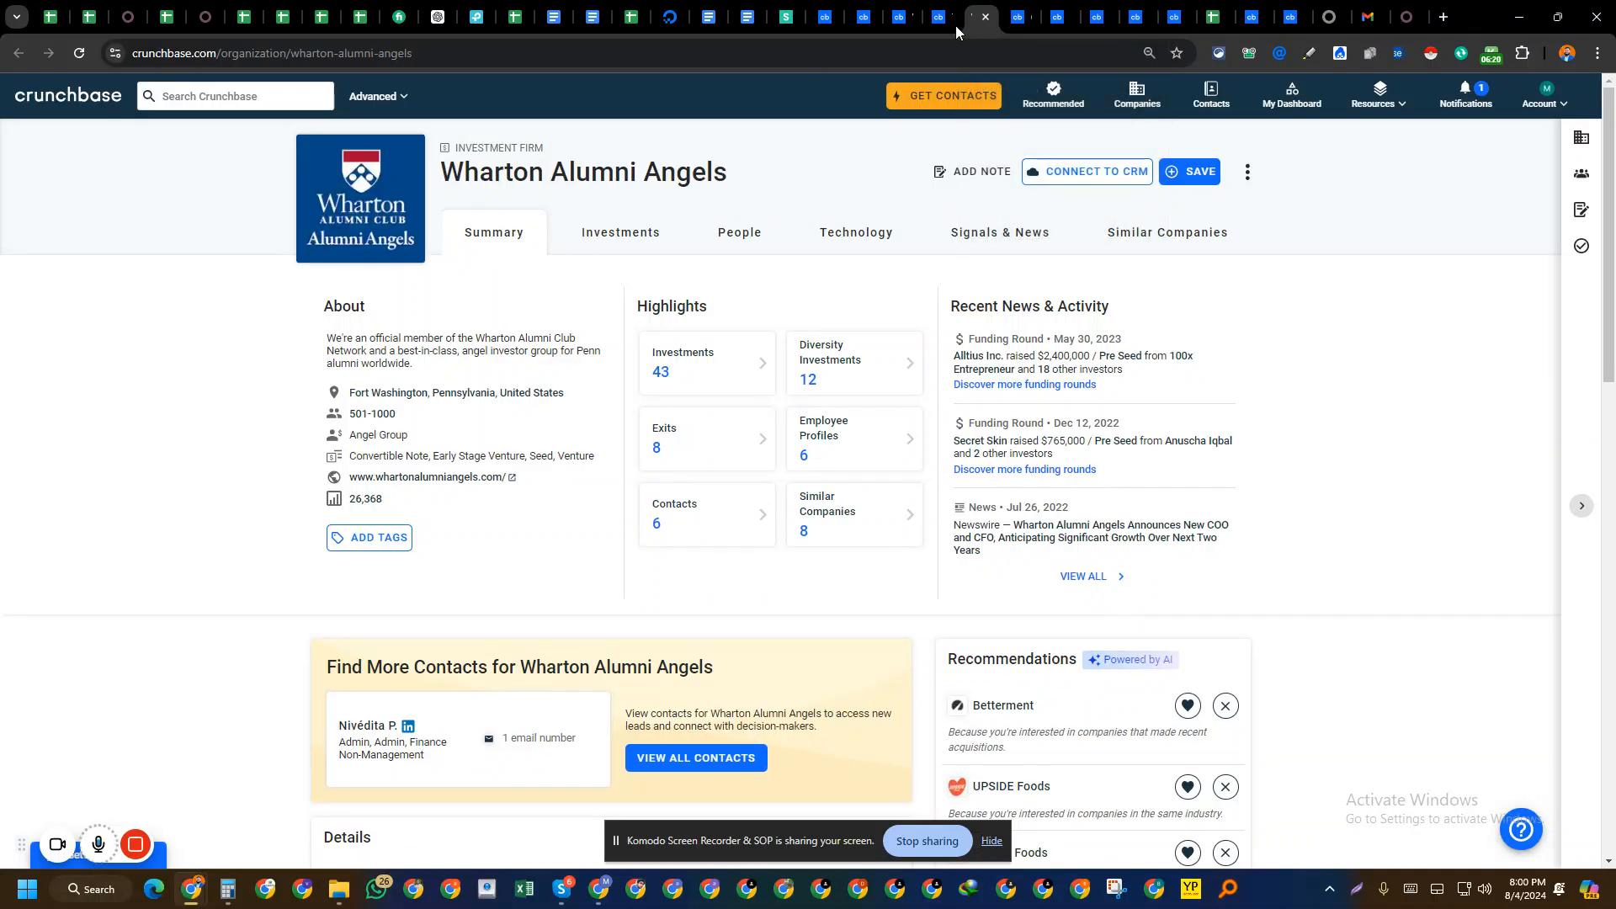
drag(352, 434, 435, 440)
click(947, 10)
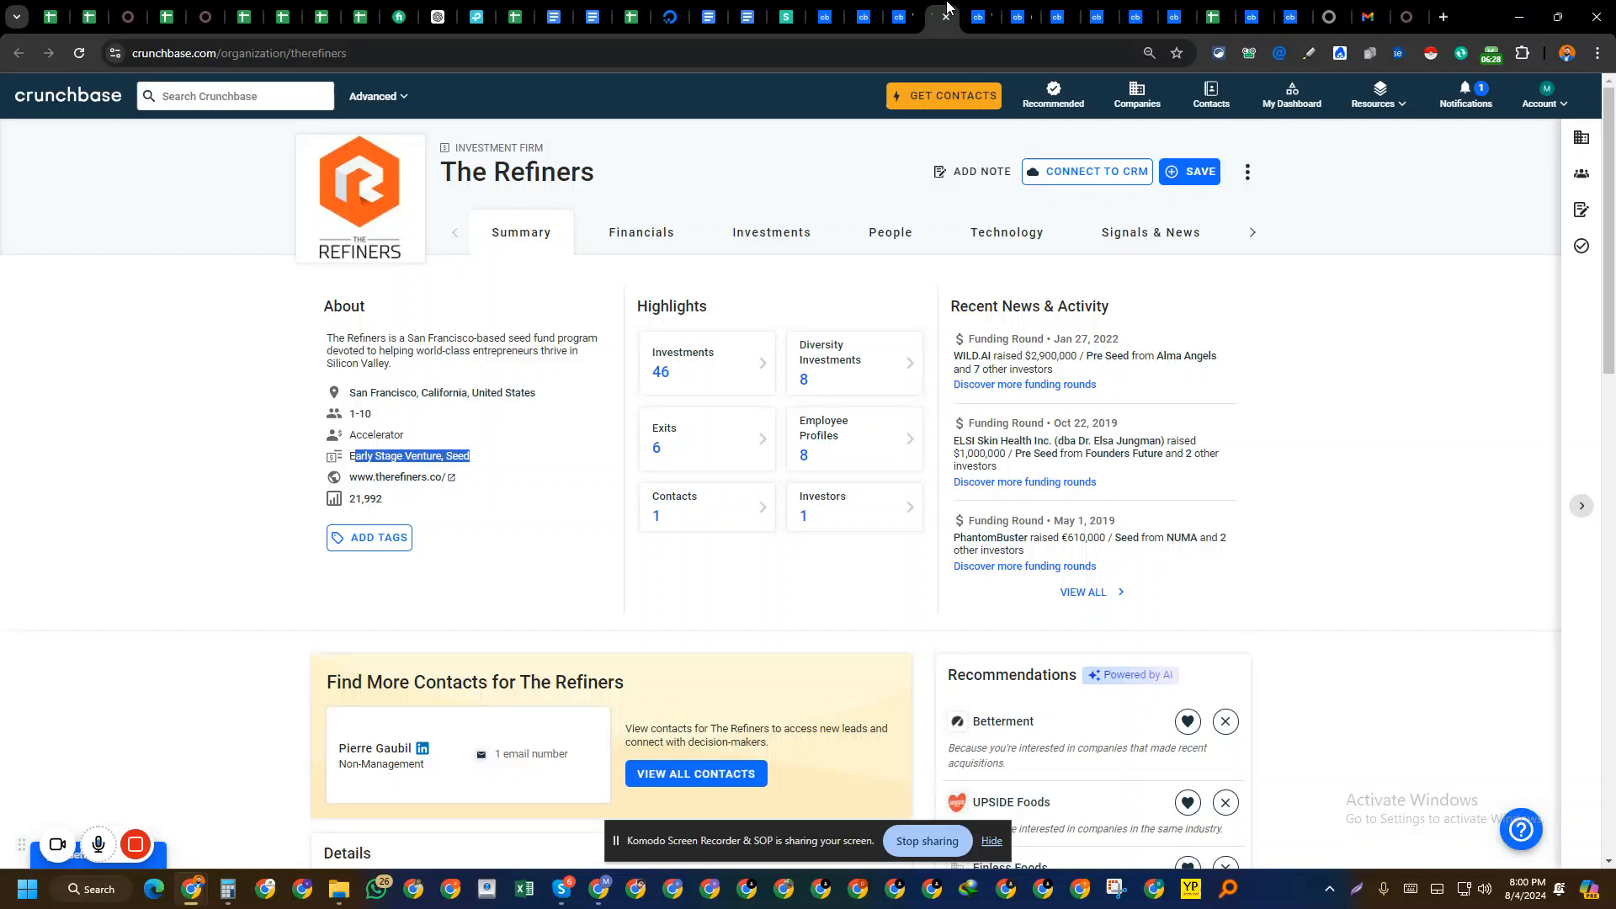
double_click(384, 436)
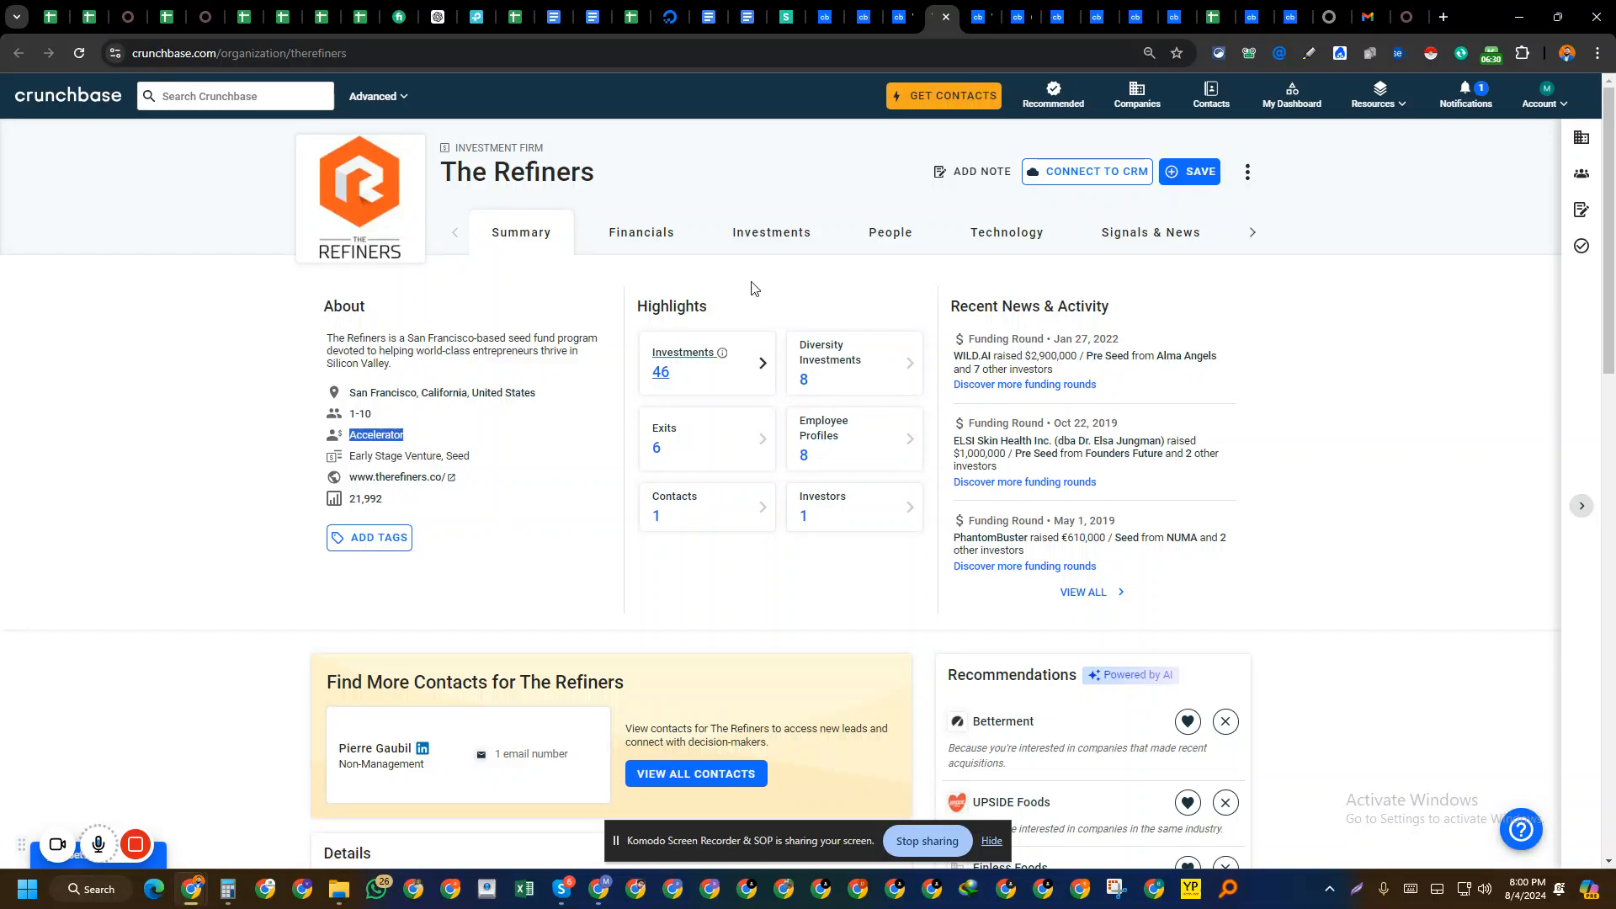
click(987, 9)
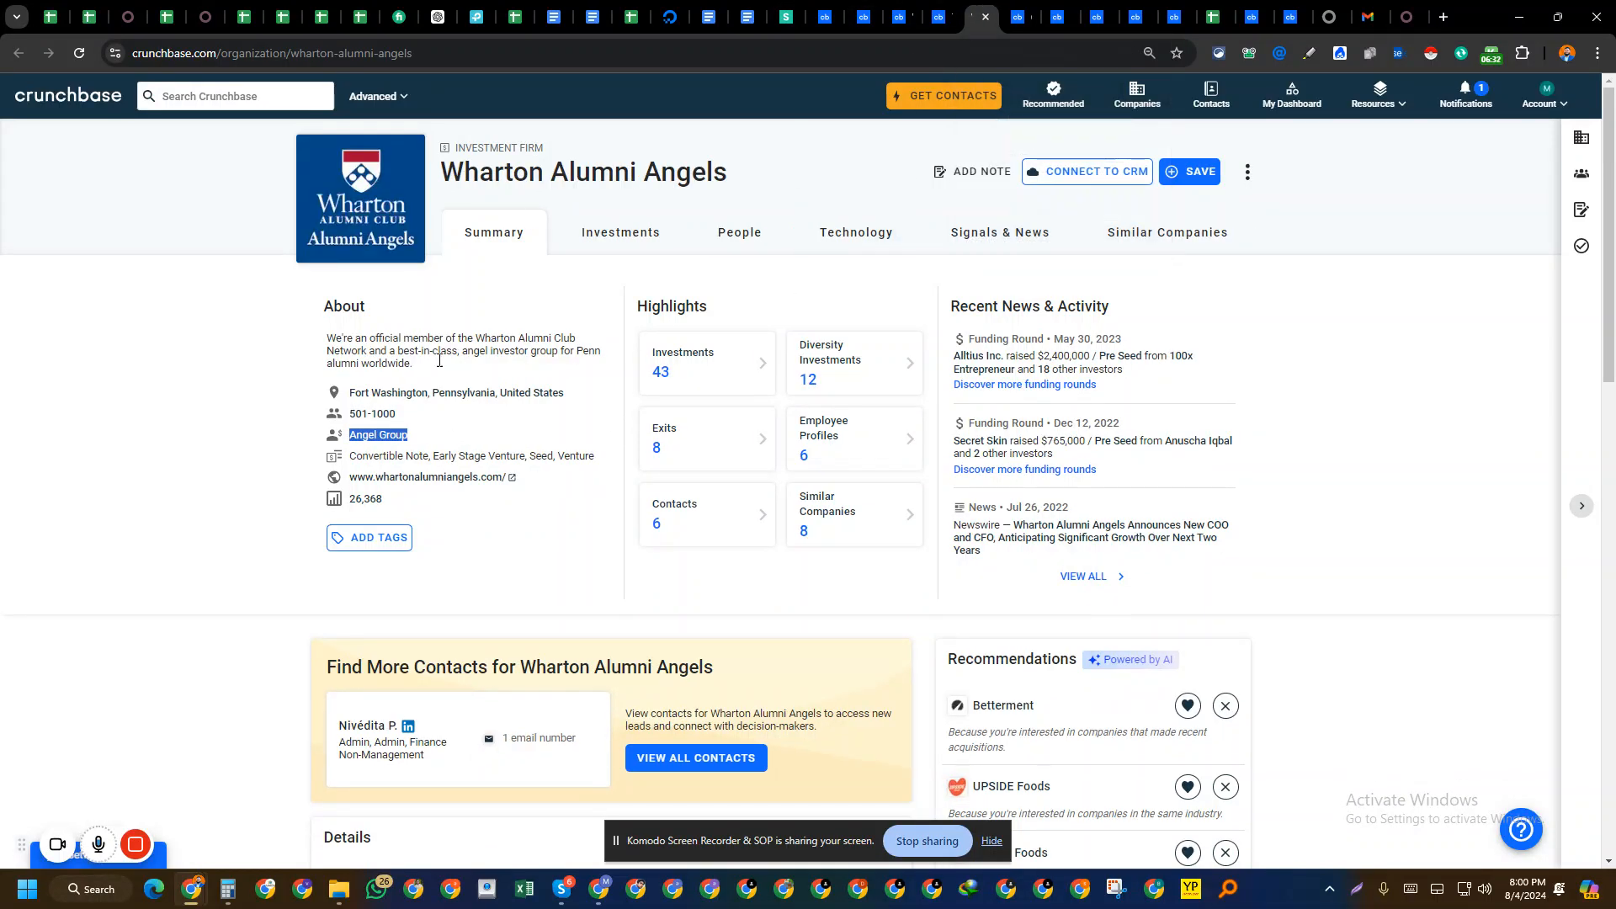
click(353, 436)
drag(355, 434, 421, 435)
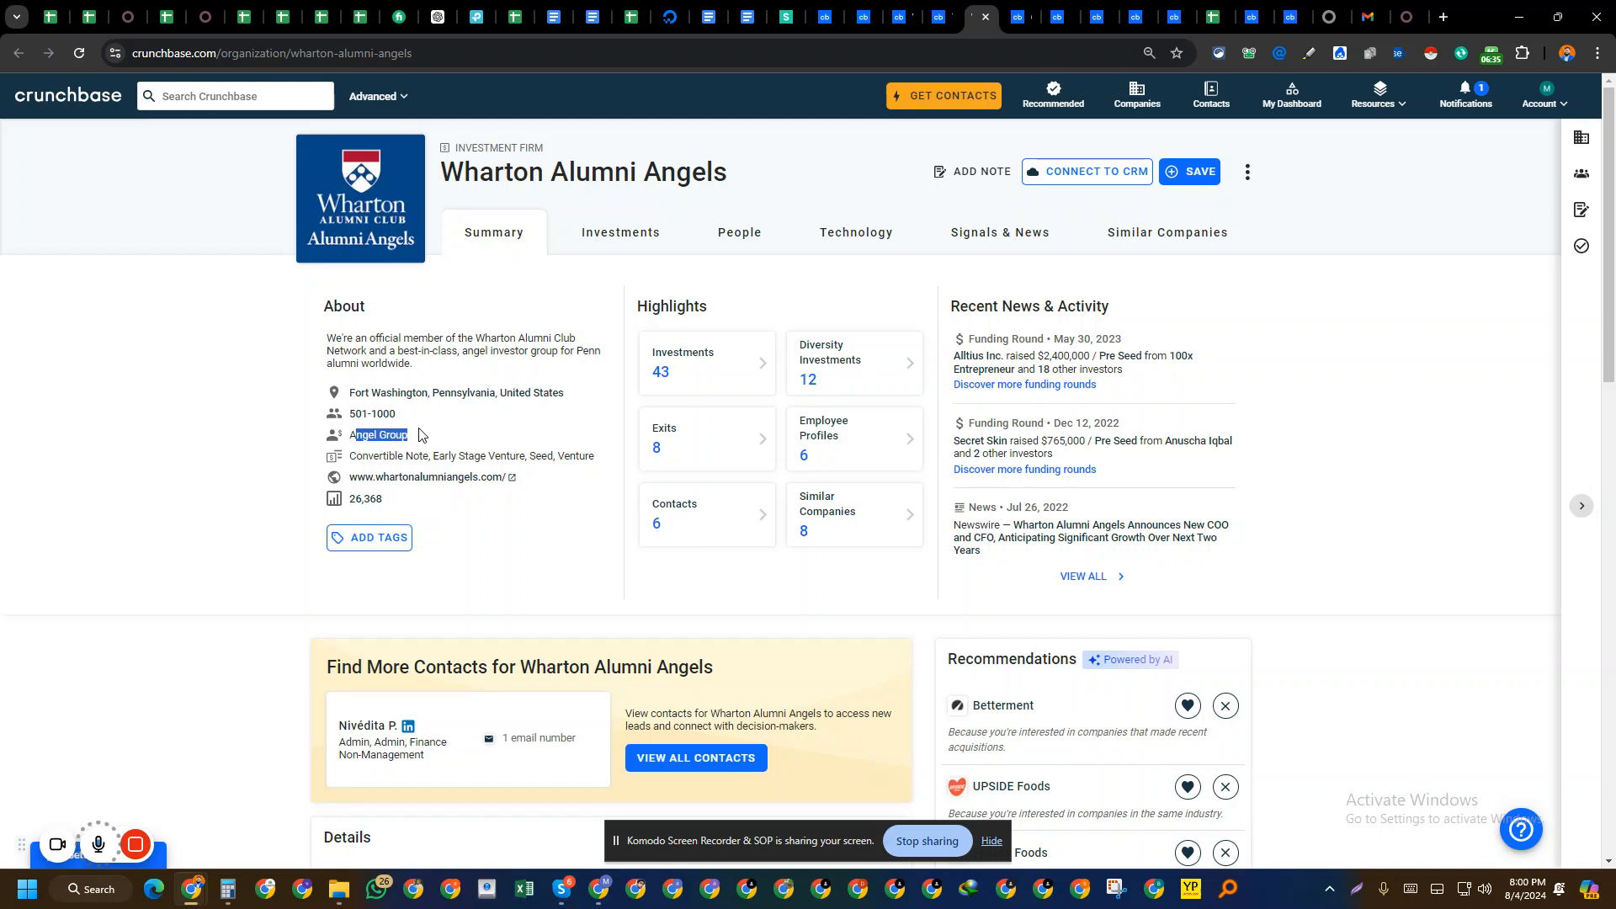
click(930, 14)
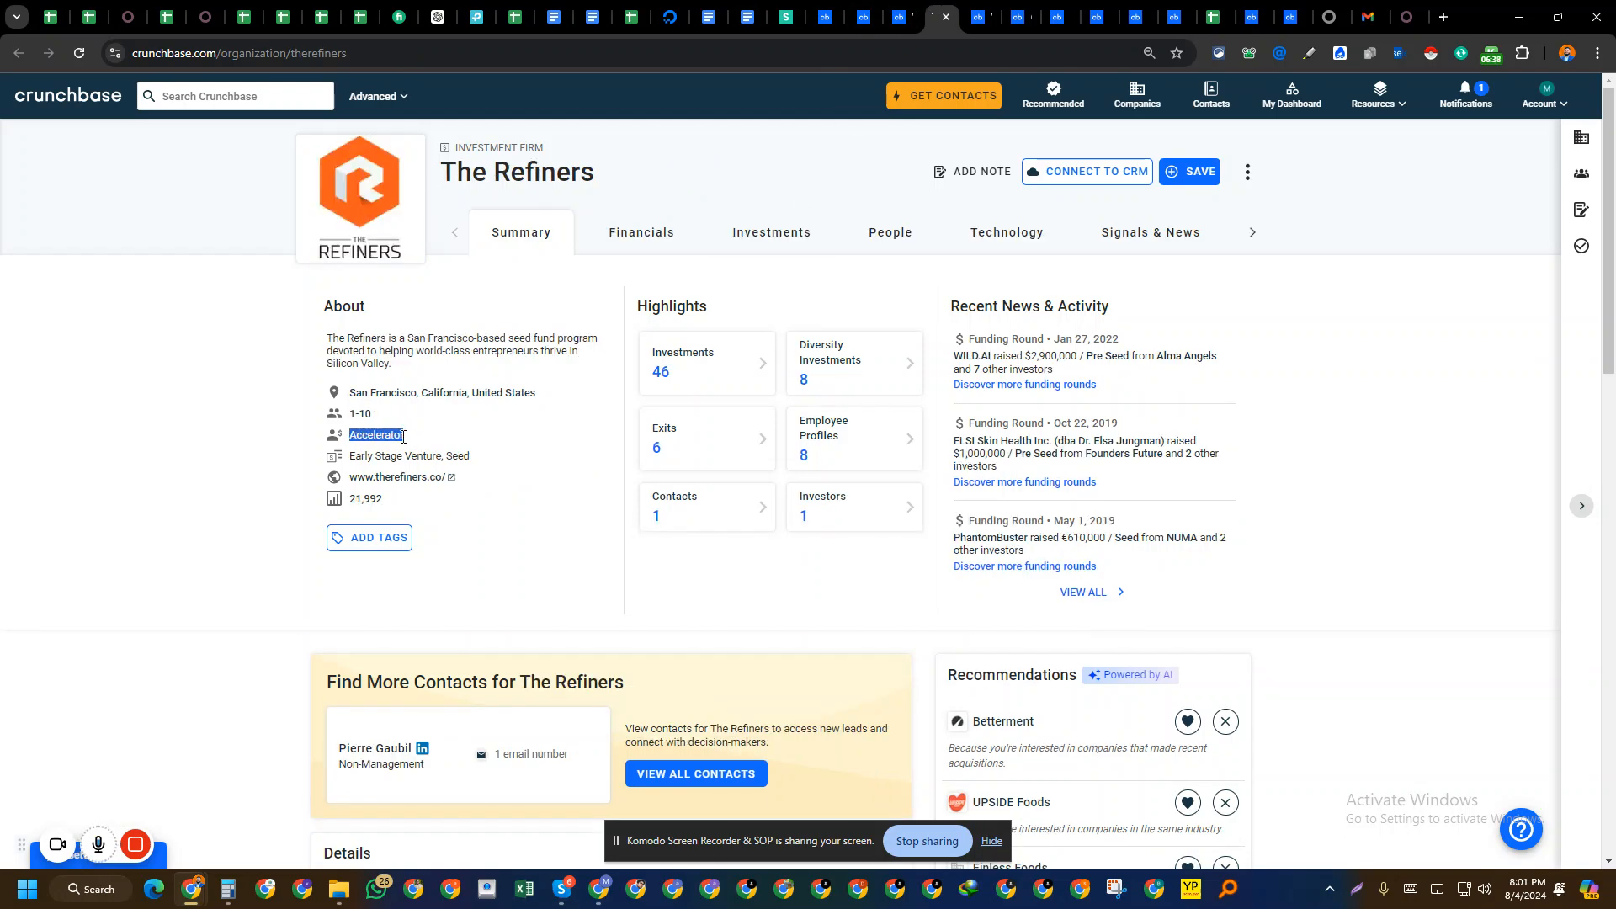
drag(350, 436, 404, 437)
click(432, 441)
- Open Off the Grid Ventures from Witty Inc.'s investor list in a new tab and switch to its profile
click(872, 13)
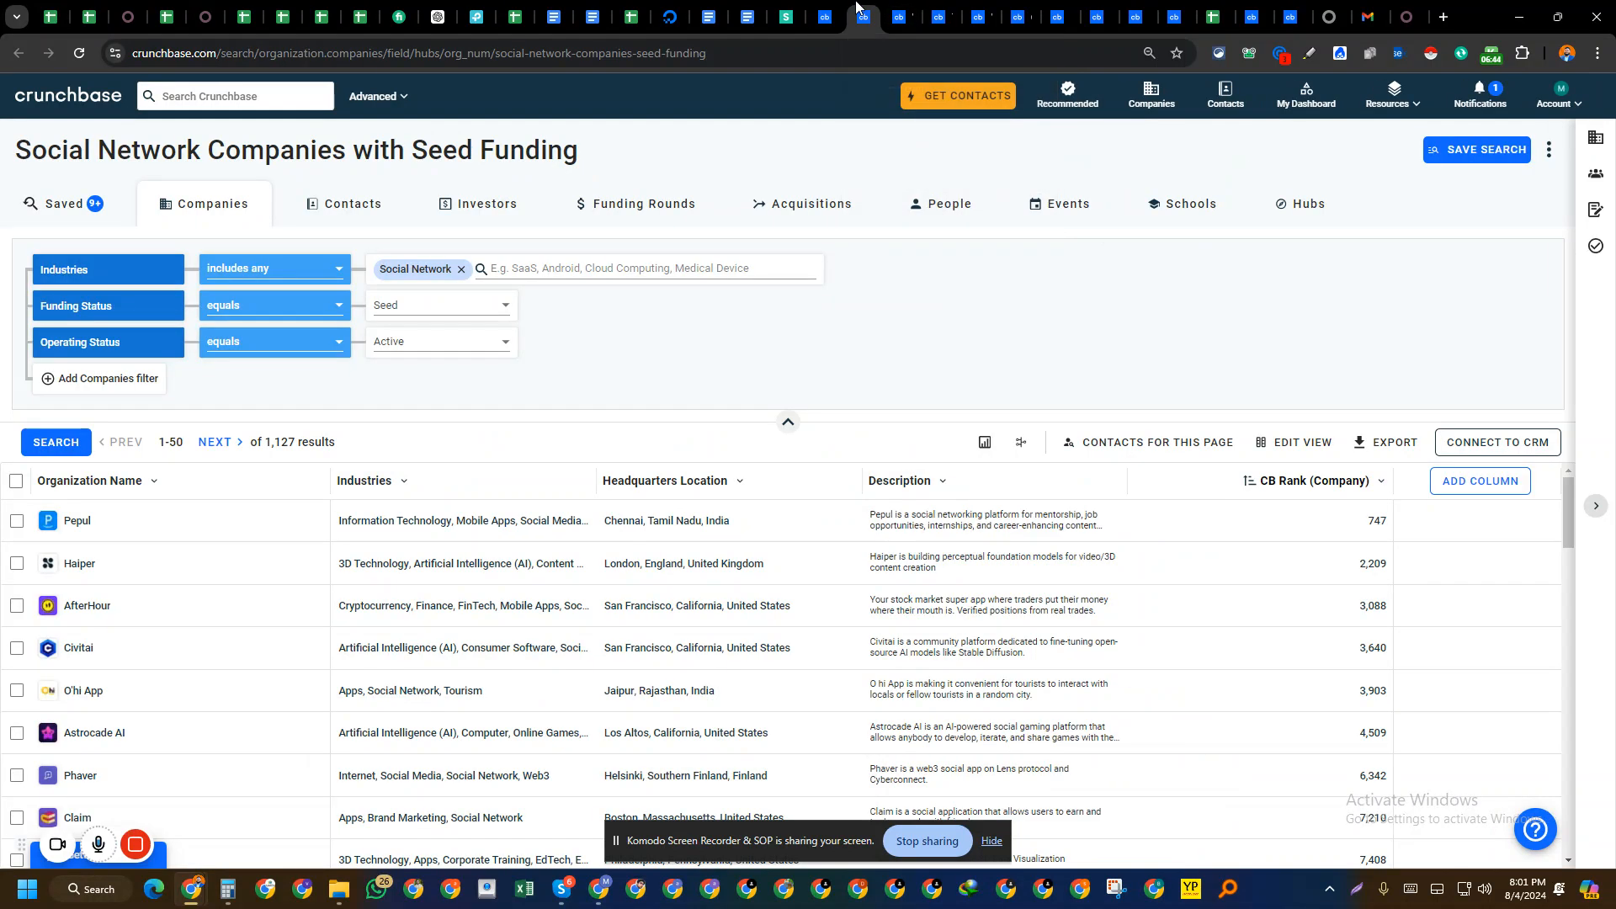
click(916, 10)
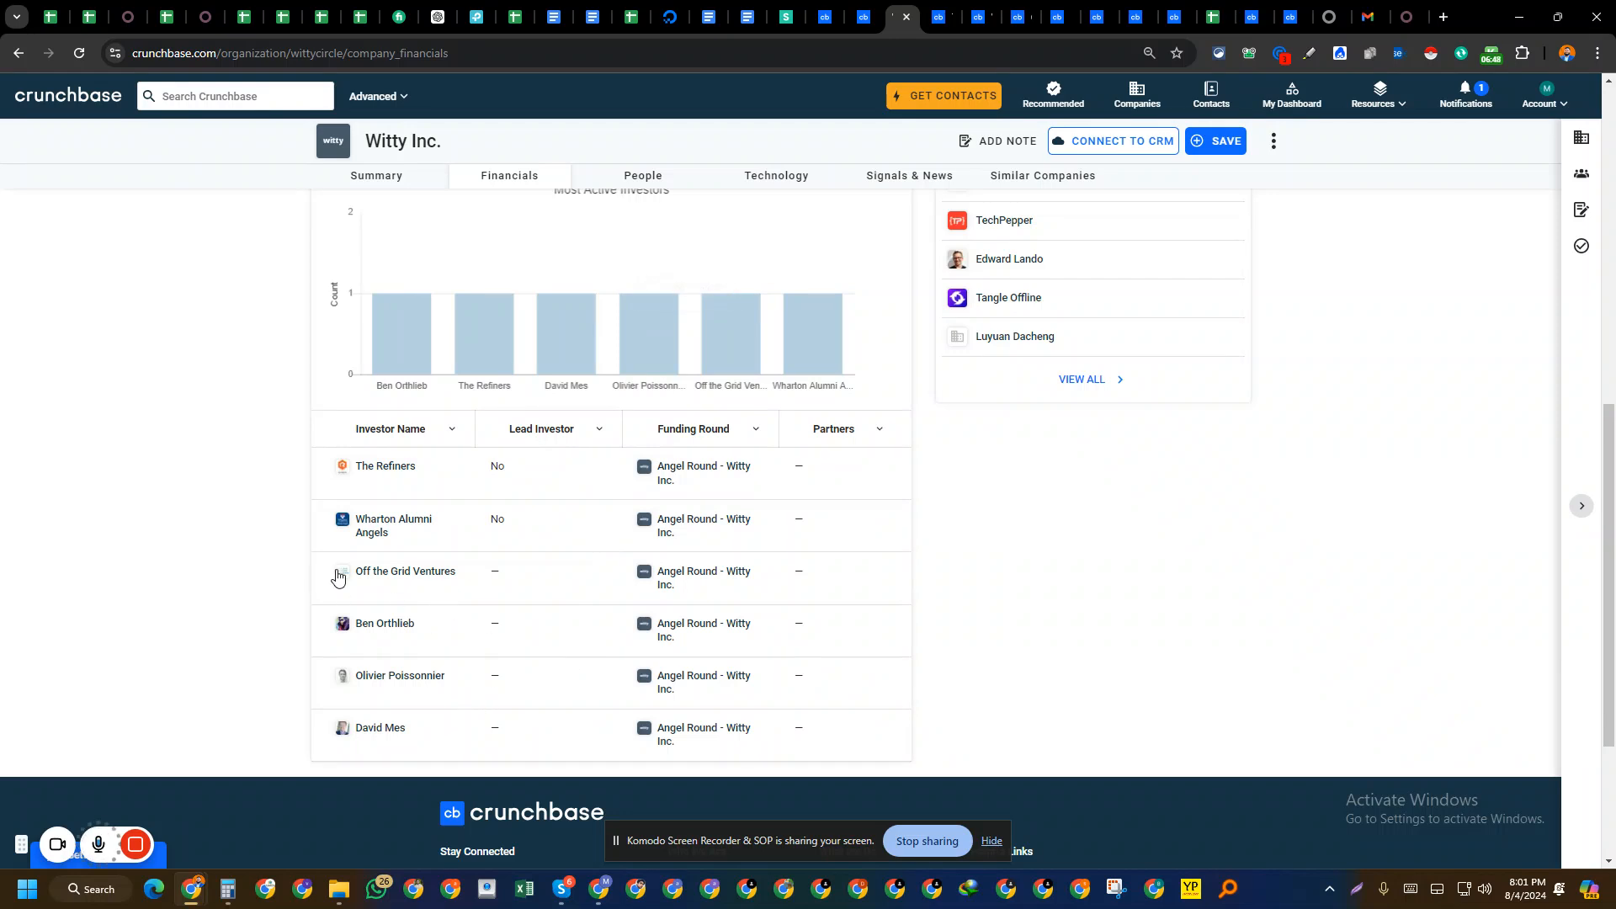
right_click(421, 571)
click(472, 579)
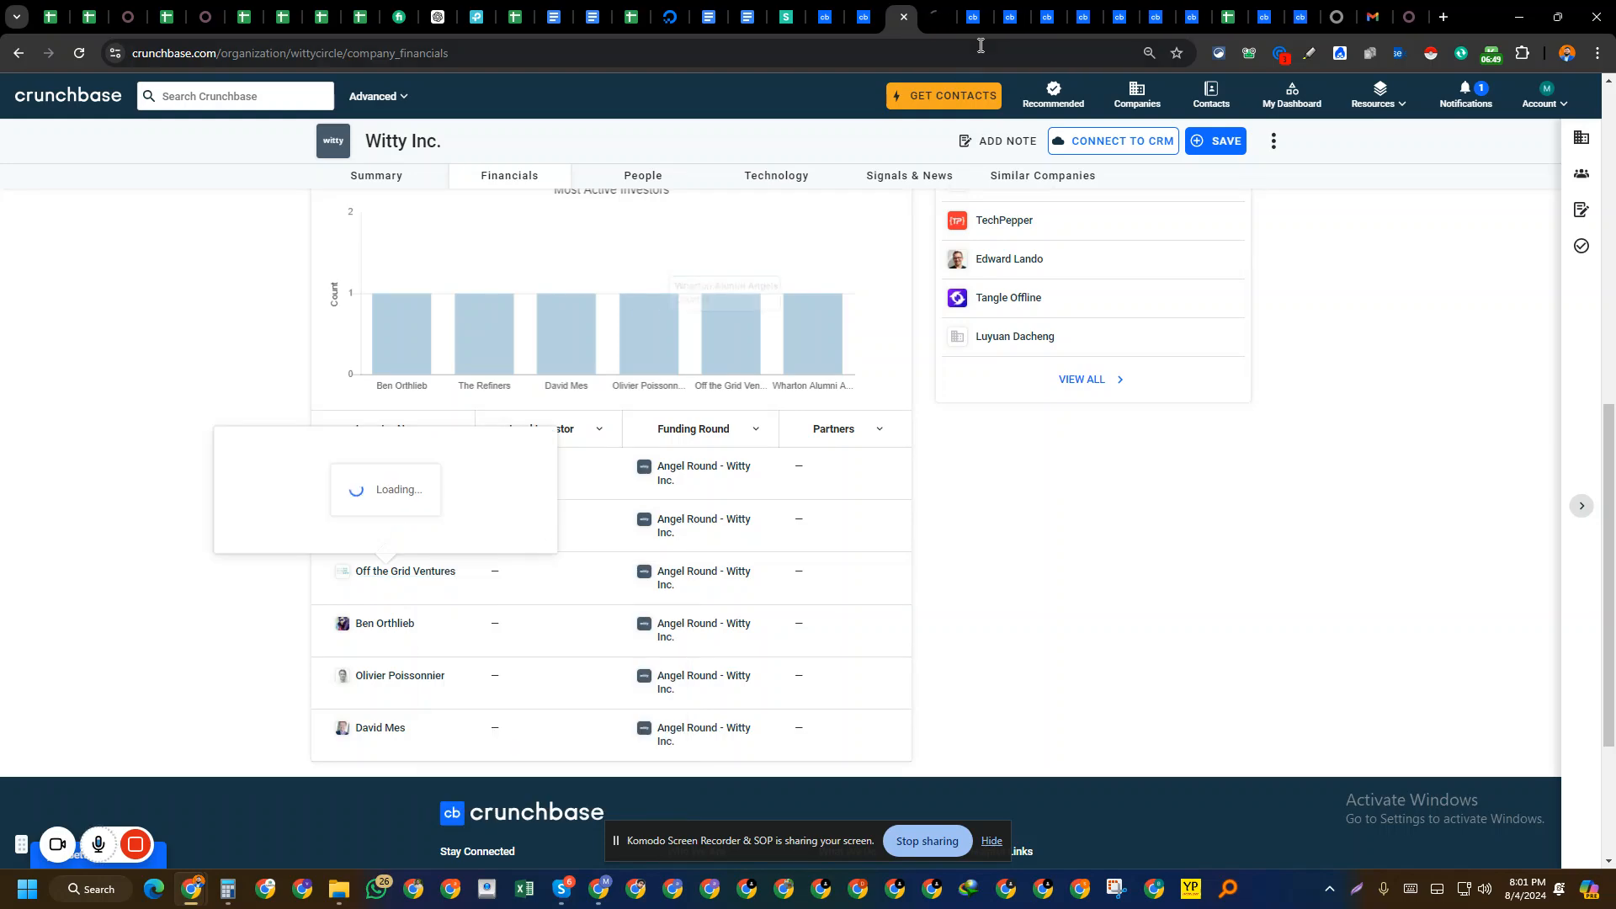
click(934, 10)
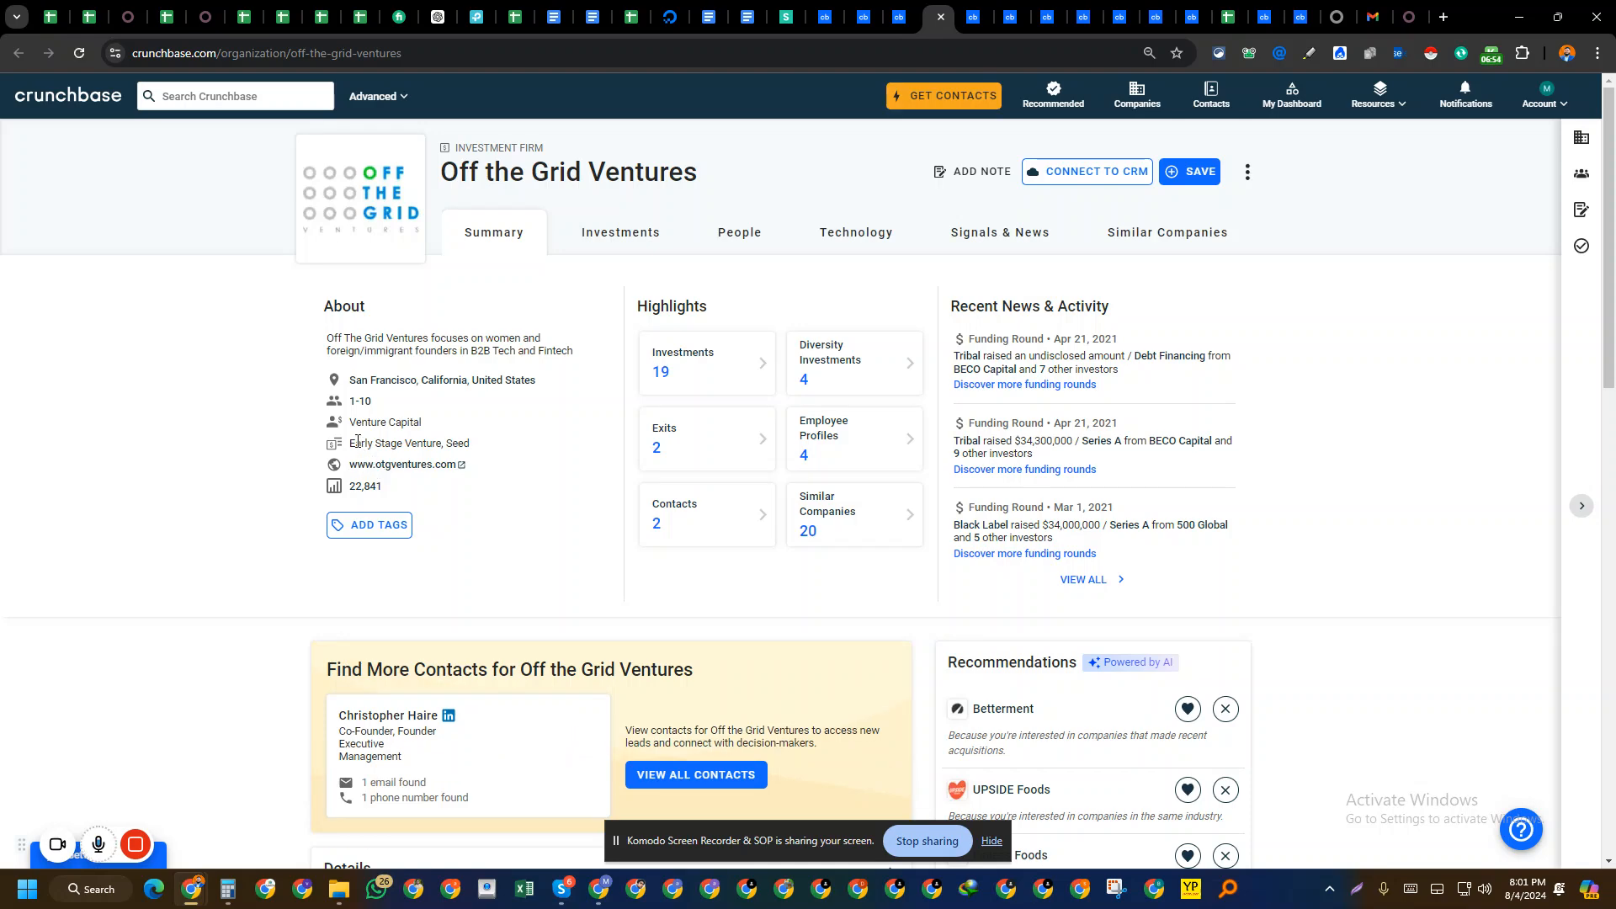
- On Off the Grid Ventures' profile, highlight the investment stages and investor type, and look over the Details section
drag(358, 441, 512, 446)
drag(350, 441, 458, 466)
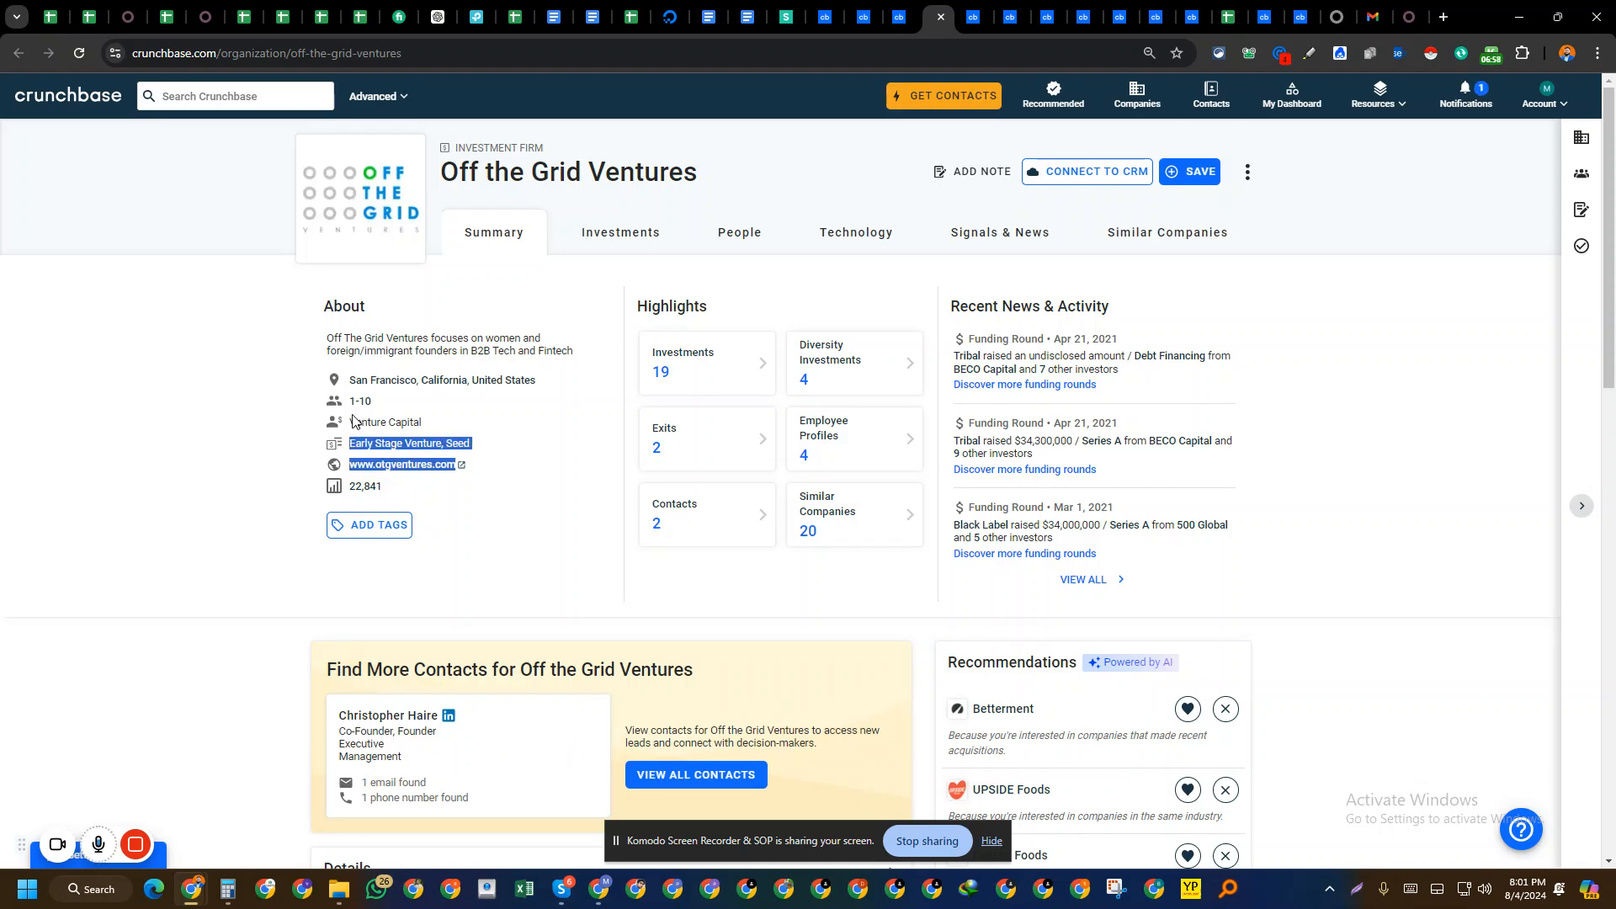
drag(353, 420, 468, 445)
scroll(566, 516, down, 4)
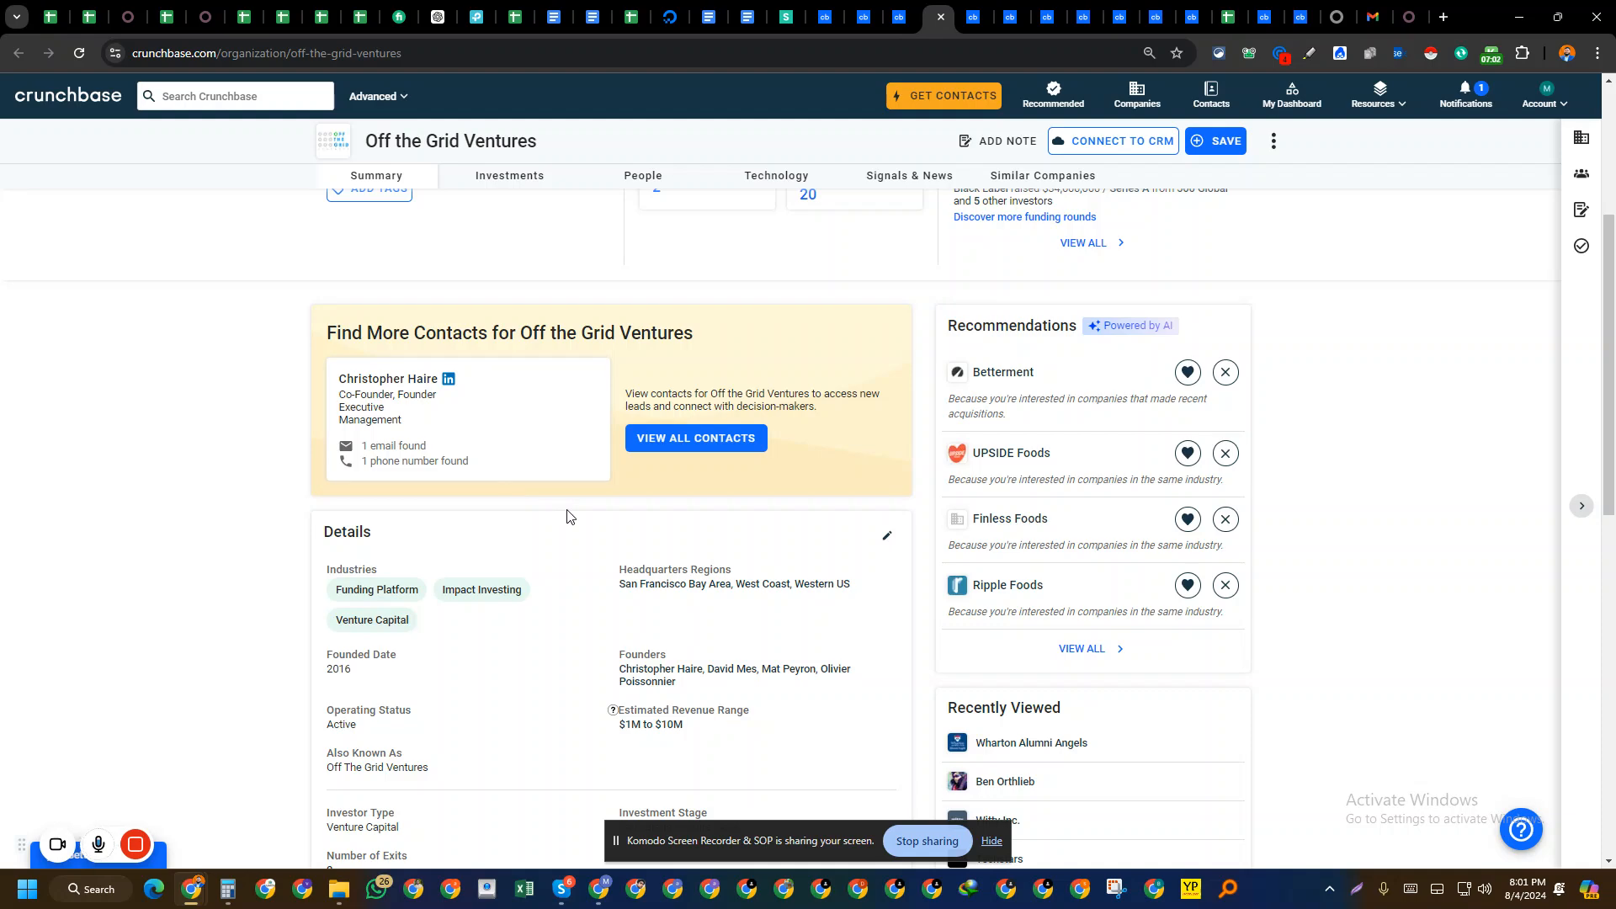
scroll(566, 516, up, 4)
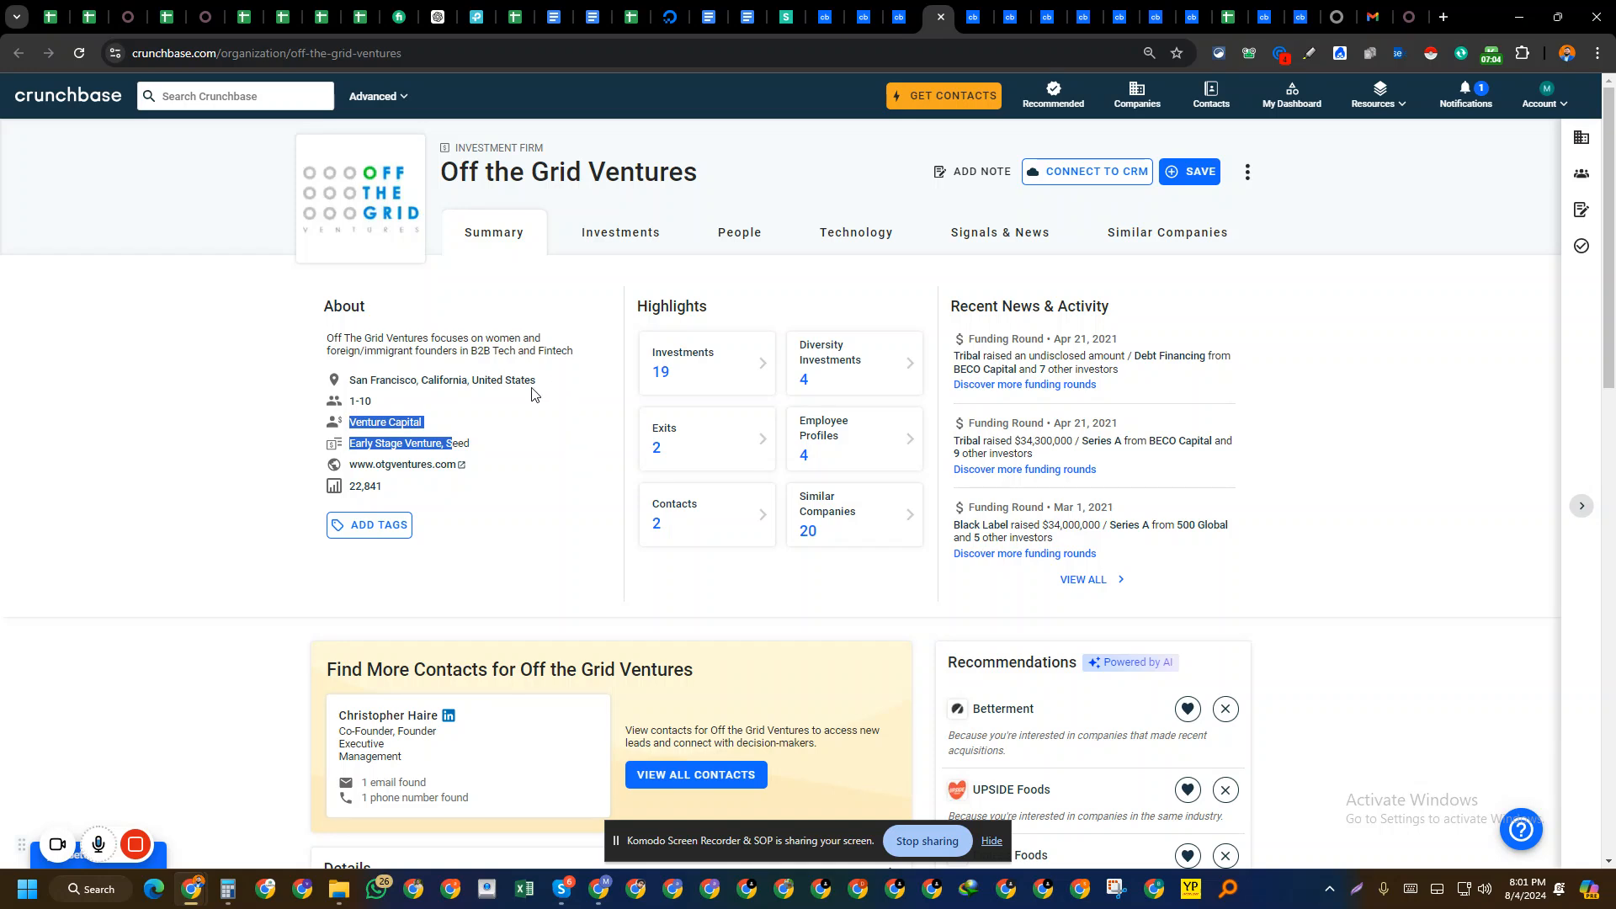